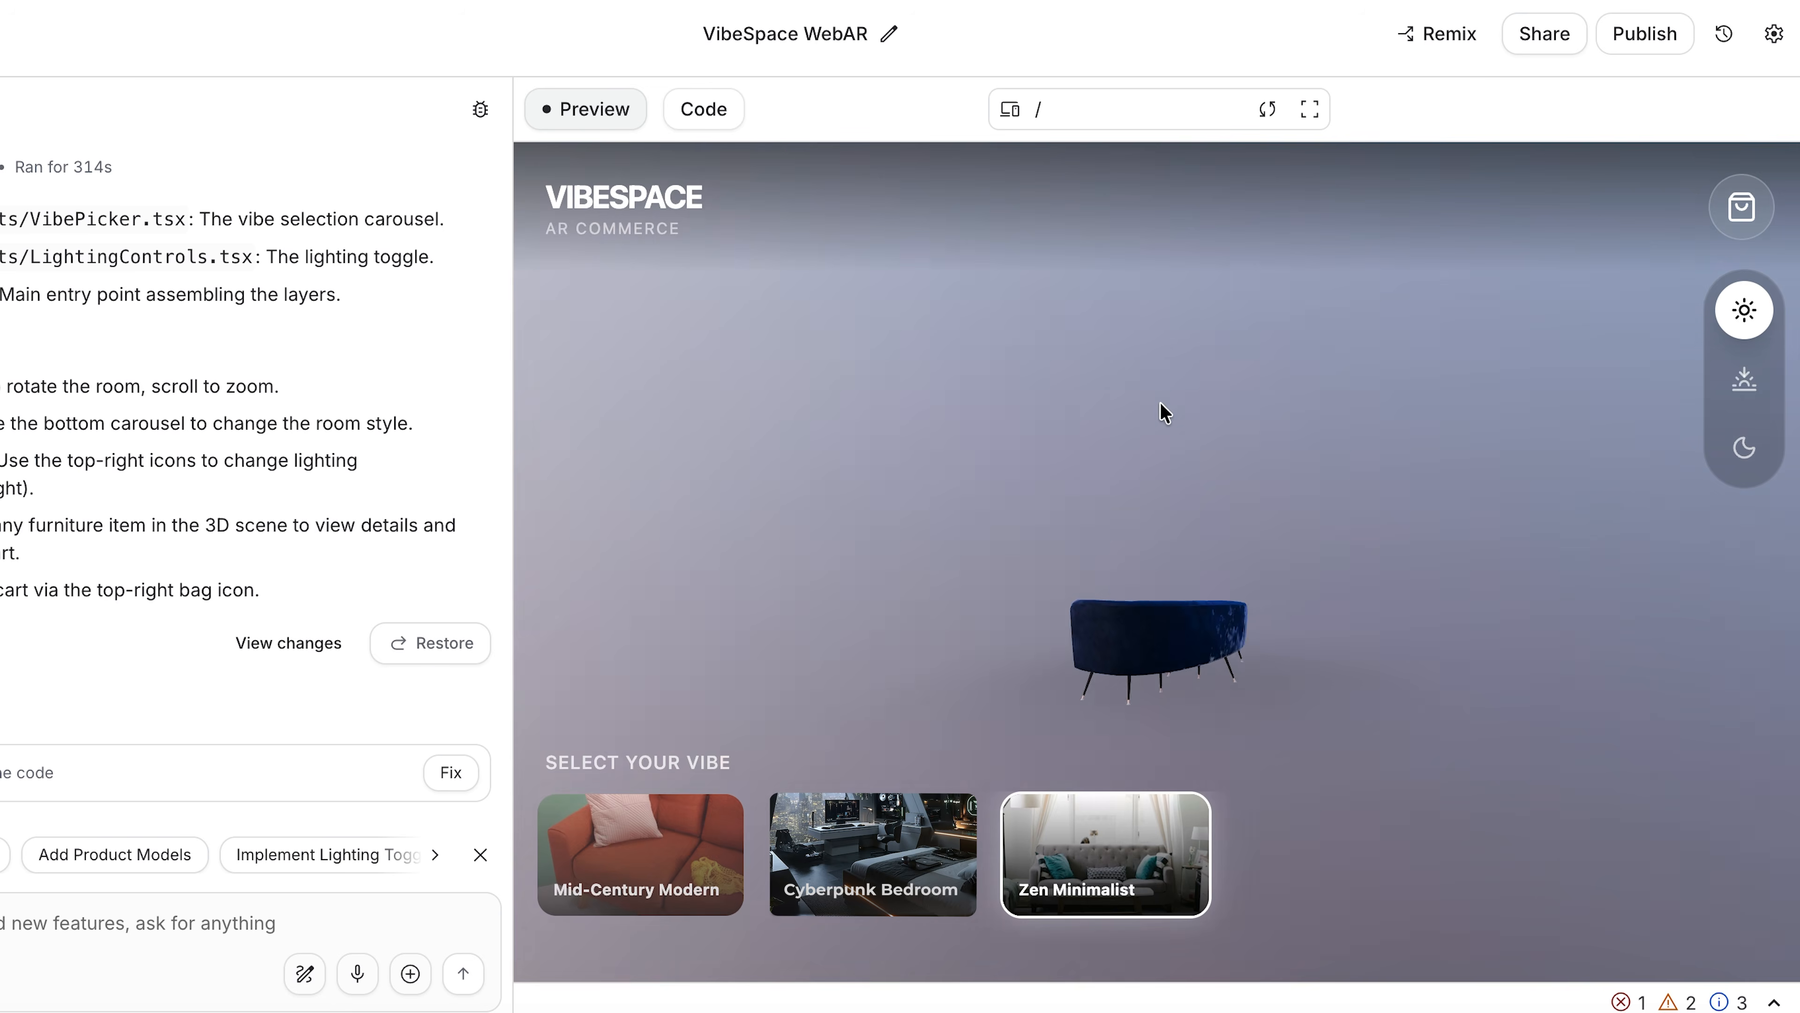
# Rotate the VibeSpace room preview, add the Cloud Sofa to the cart, and proceed to checkout.
pyautogui.moveTo(1161, 404); pyautogui.dragTo(1399, 388)
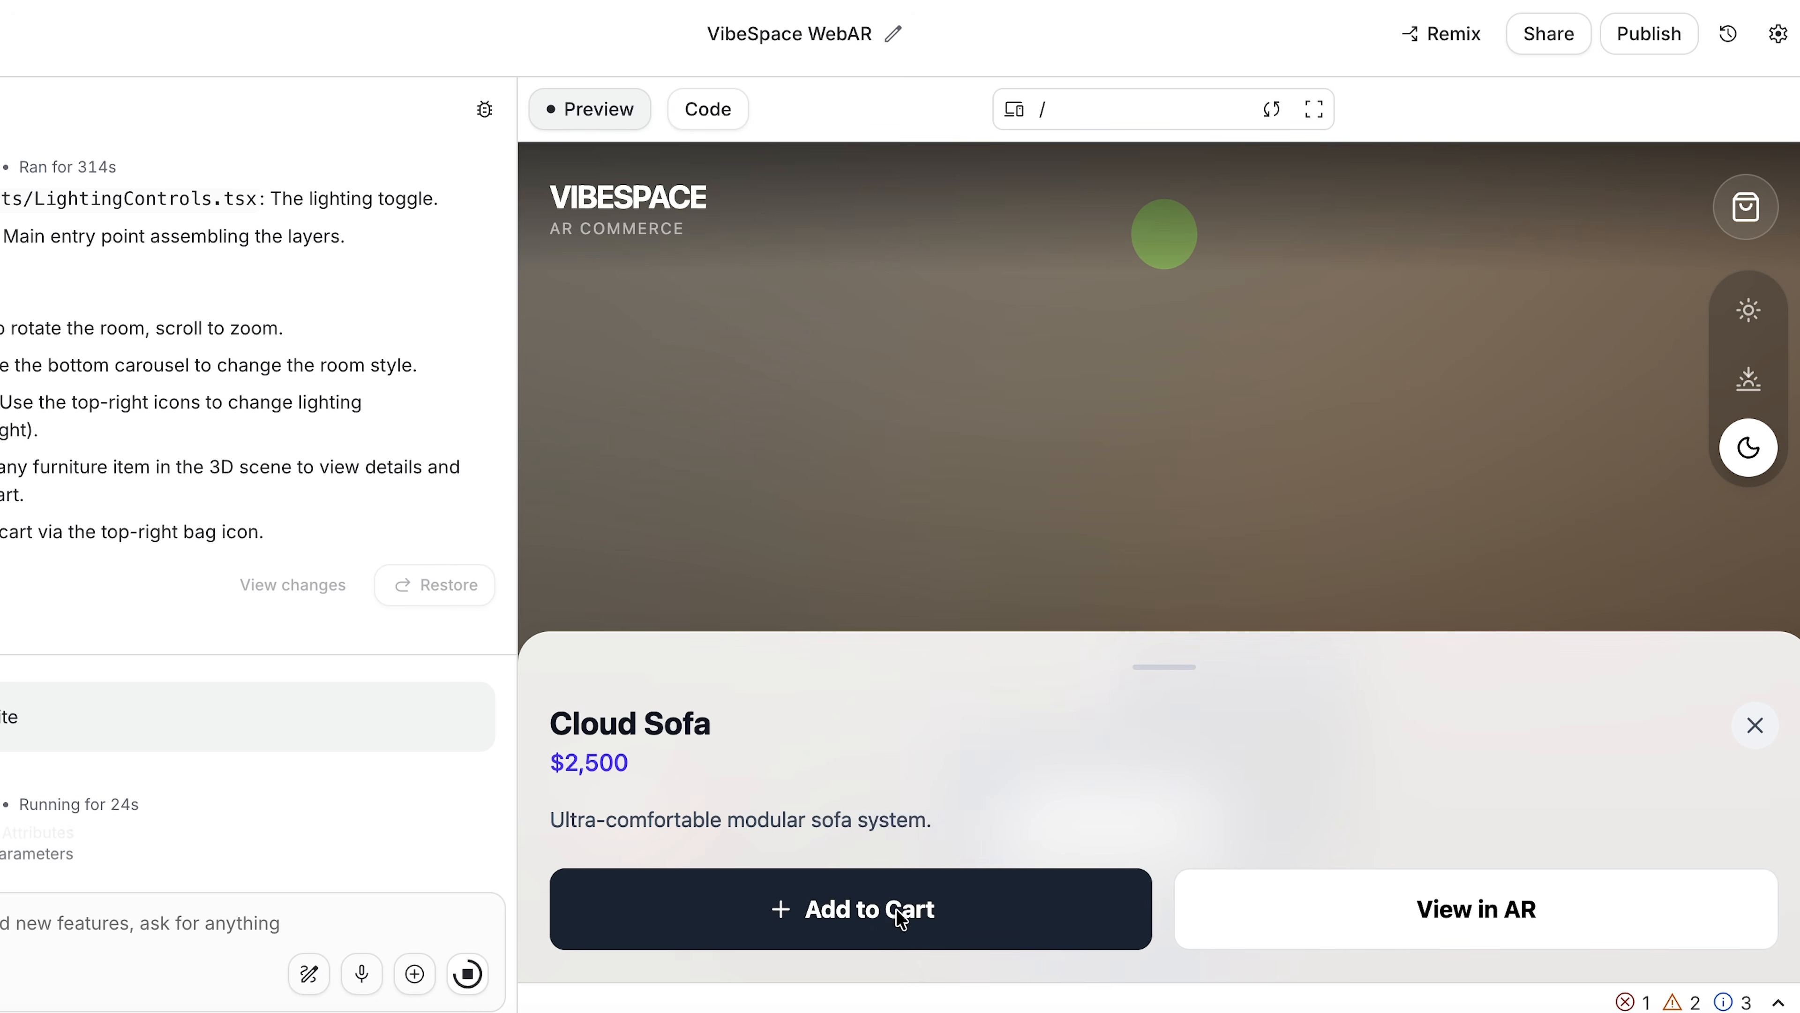
pyautogui.click(894, 915)
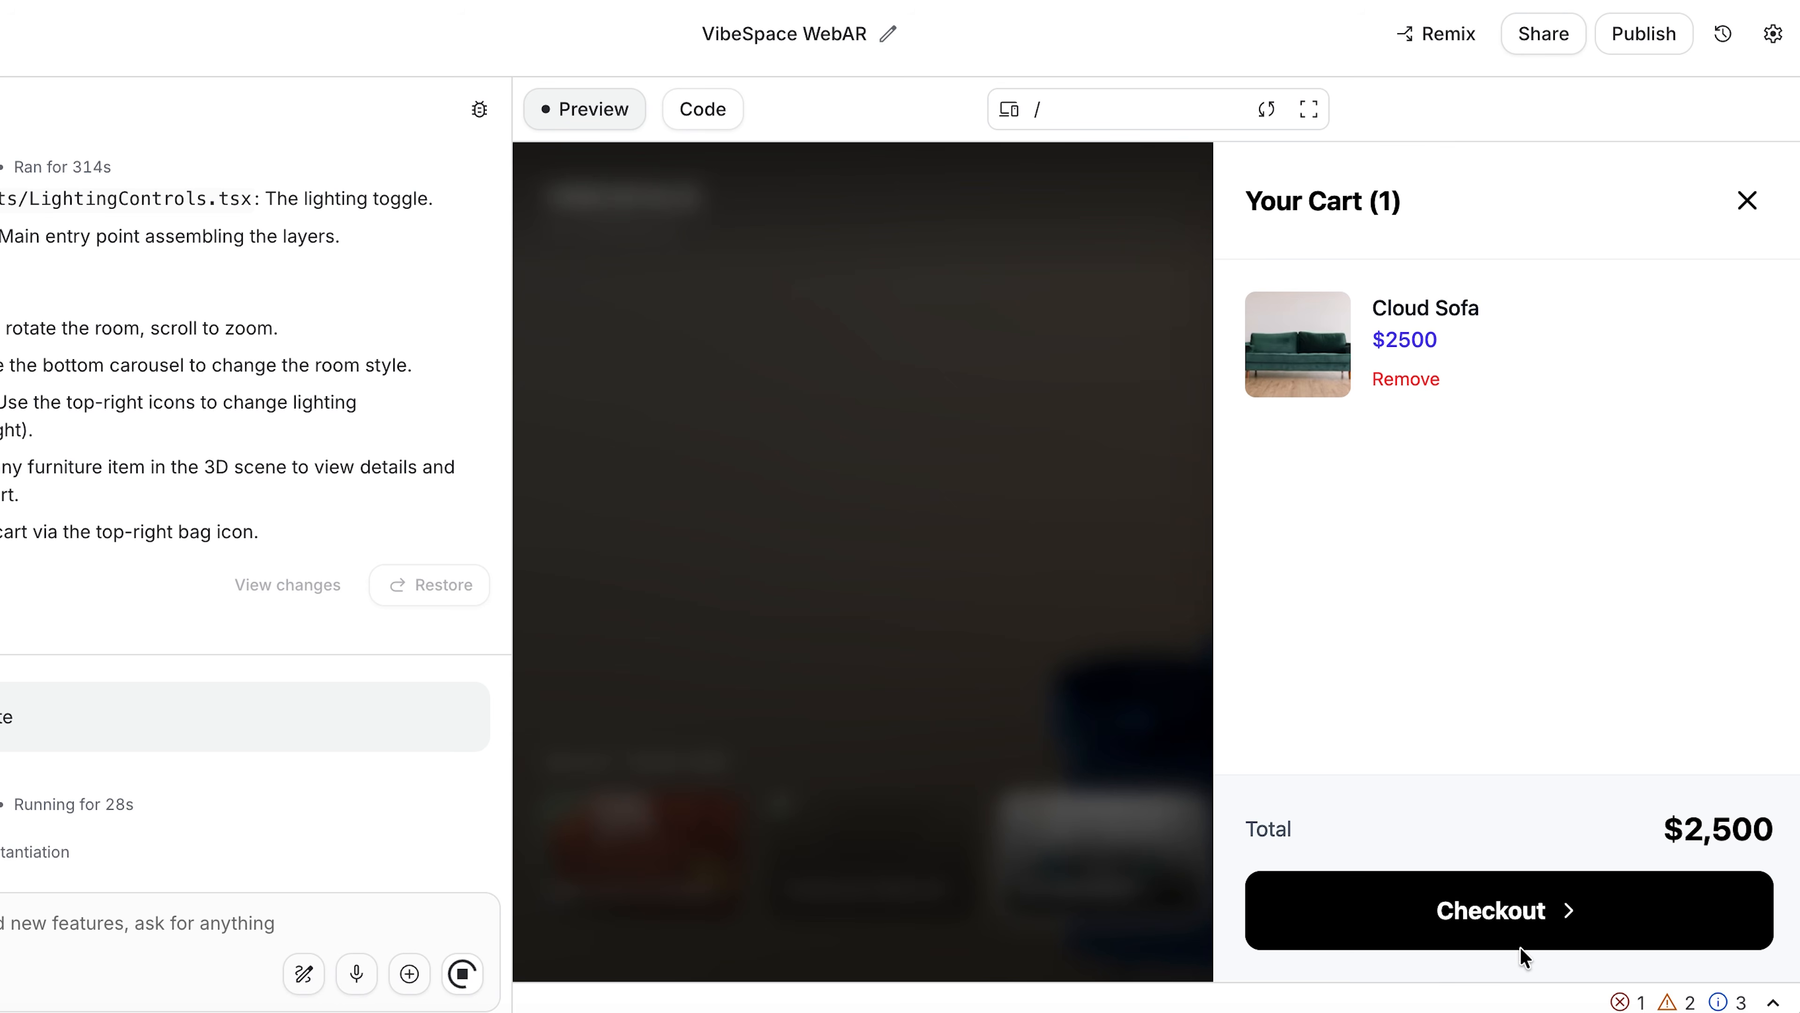
pyautogui.click(1541, 916)
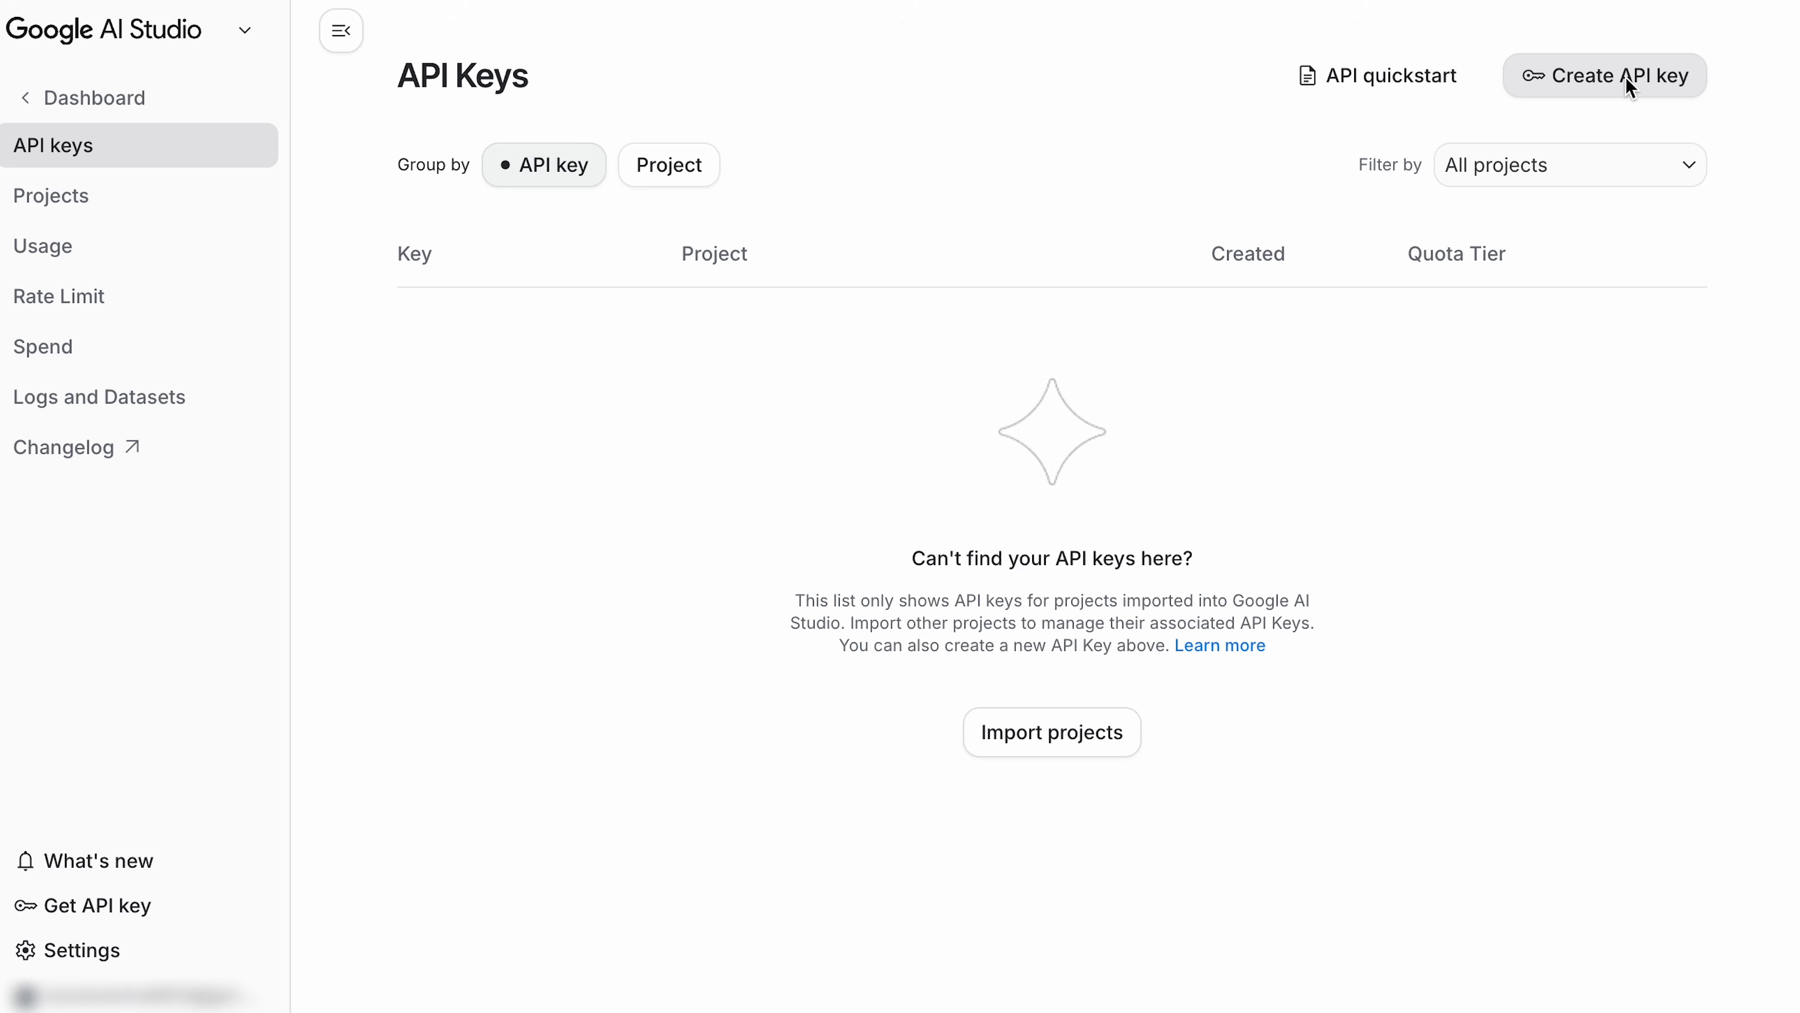
# Start creating a new API key in Google AI Studio.
pyautogui.click(1623, 76)
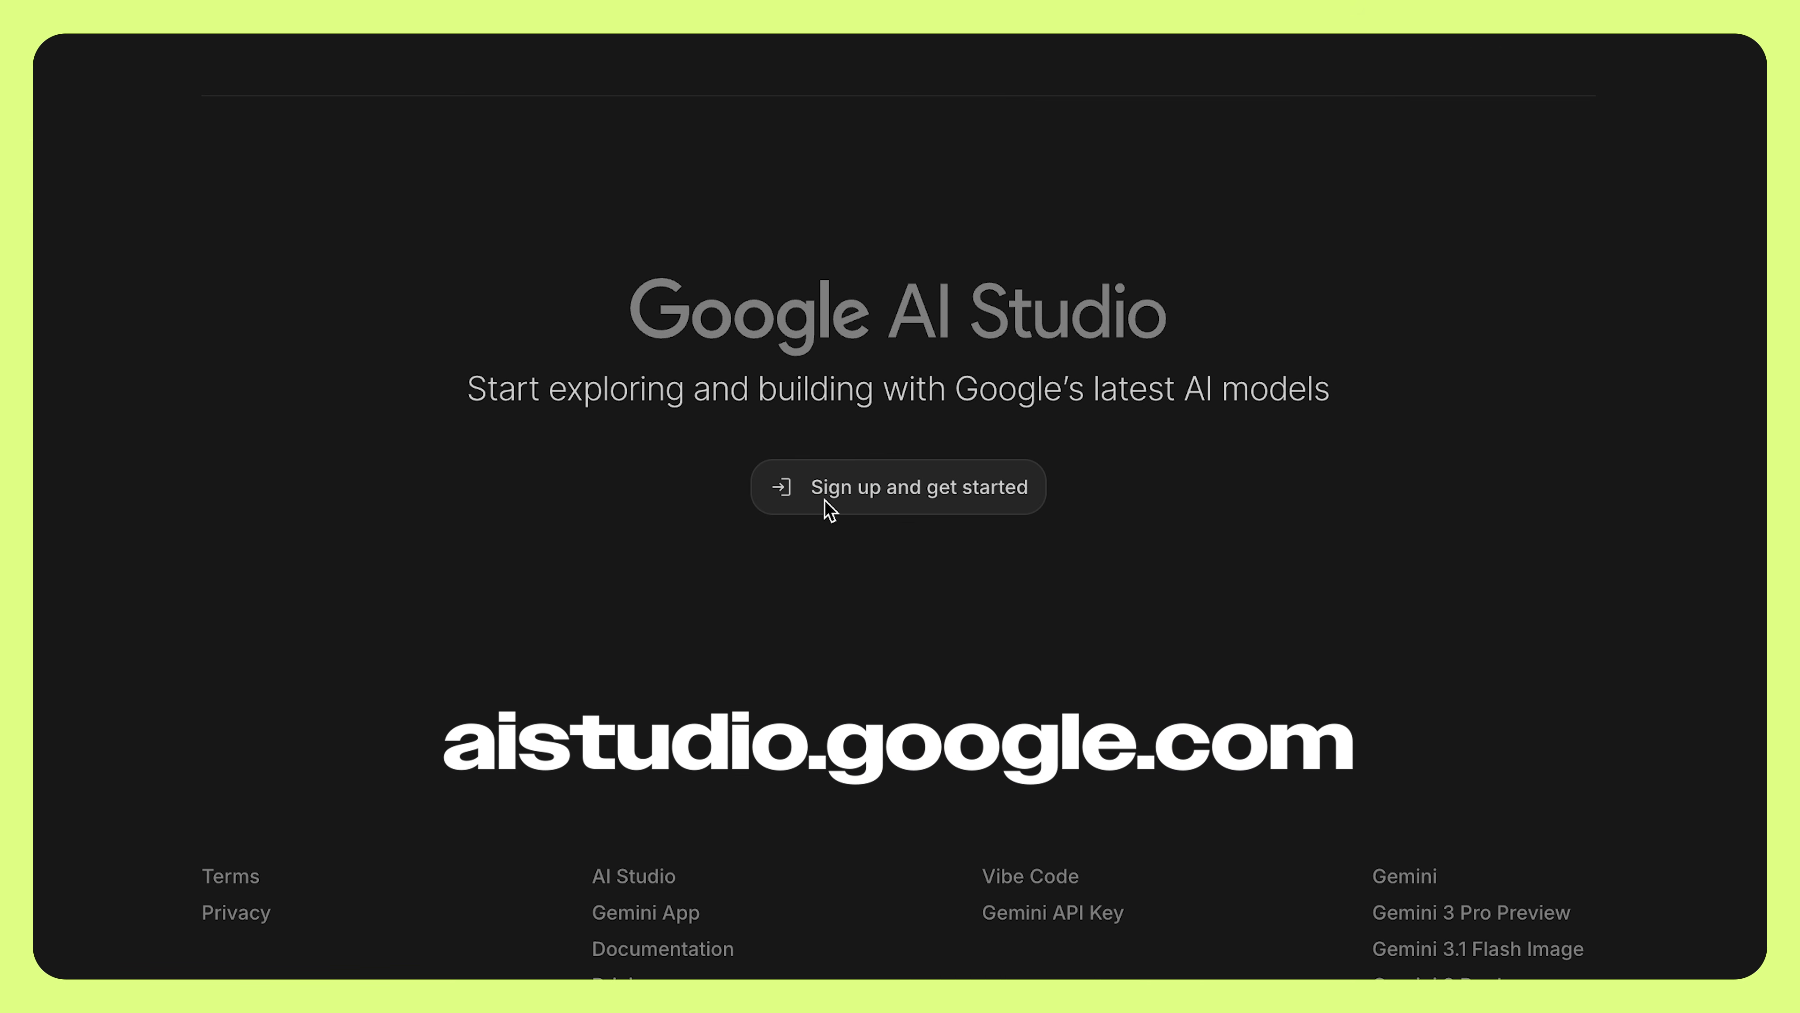
# Start signing up for Google AI Studio from its landing page.
pyautogui.click(825, 498)
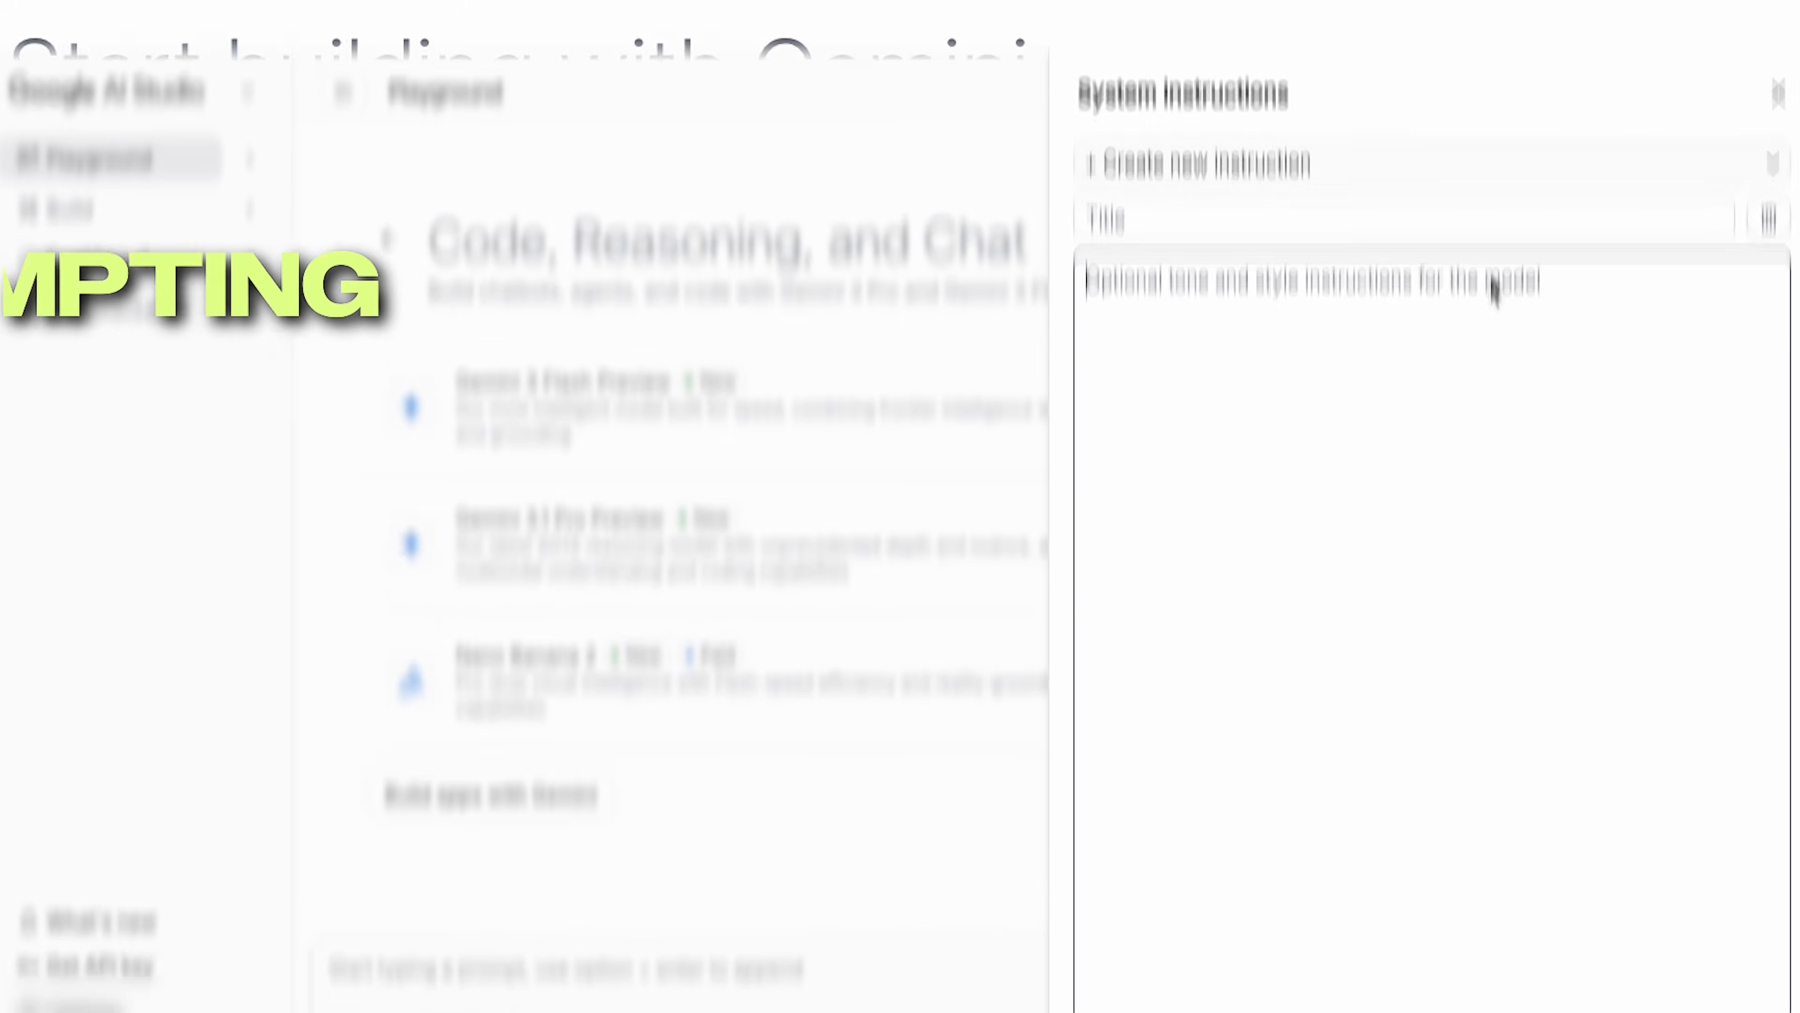
# Enter system instructions for a restrained luxury copywriter serving a heritage leather goods brand.
pyautogui.write("You are a luxury copywriter for a heritage leather goods brand. Write with restraint—no exclamation points, no emoji, no filler phrases like 'elevate your' or 'discover the.' Use sensory details and specific materials. Keep sentences short. Speak to someone who appreciates quality and doesn't need to be sold—they just need the right information.")
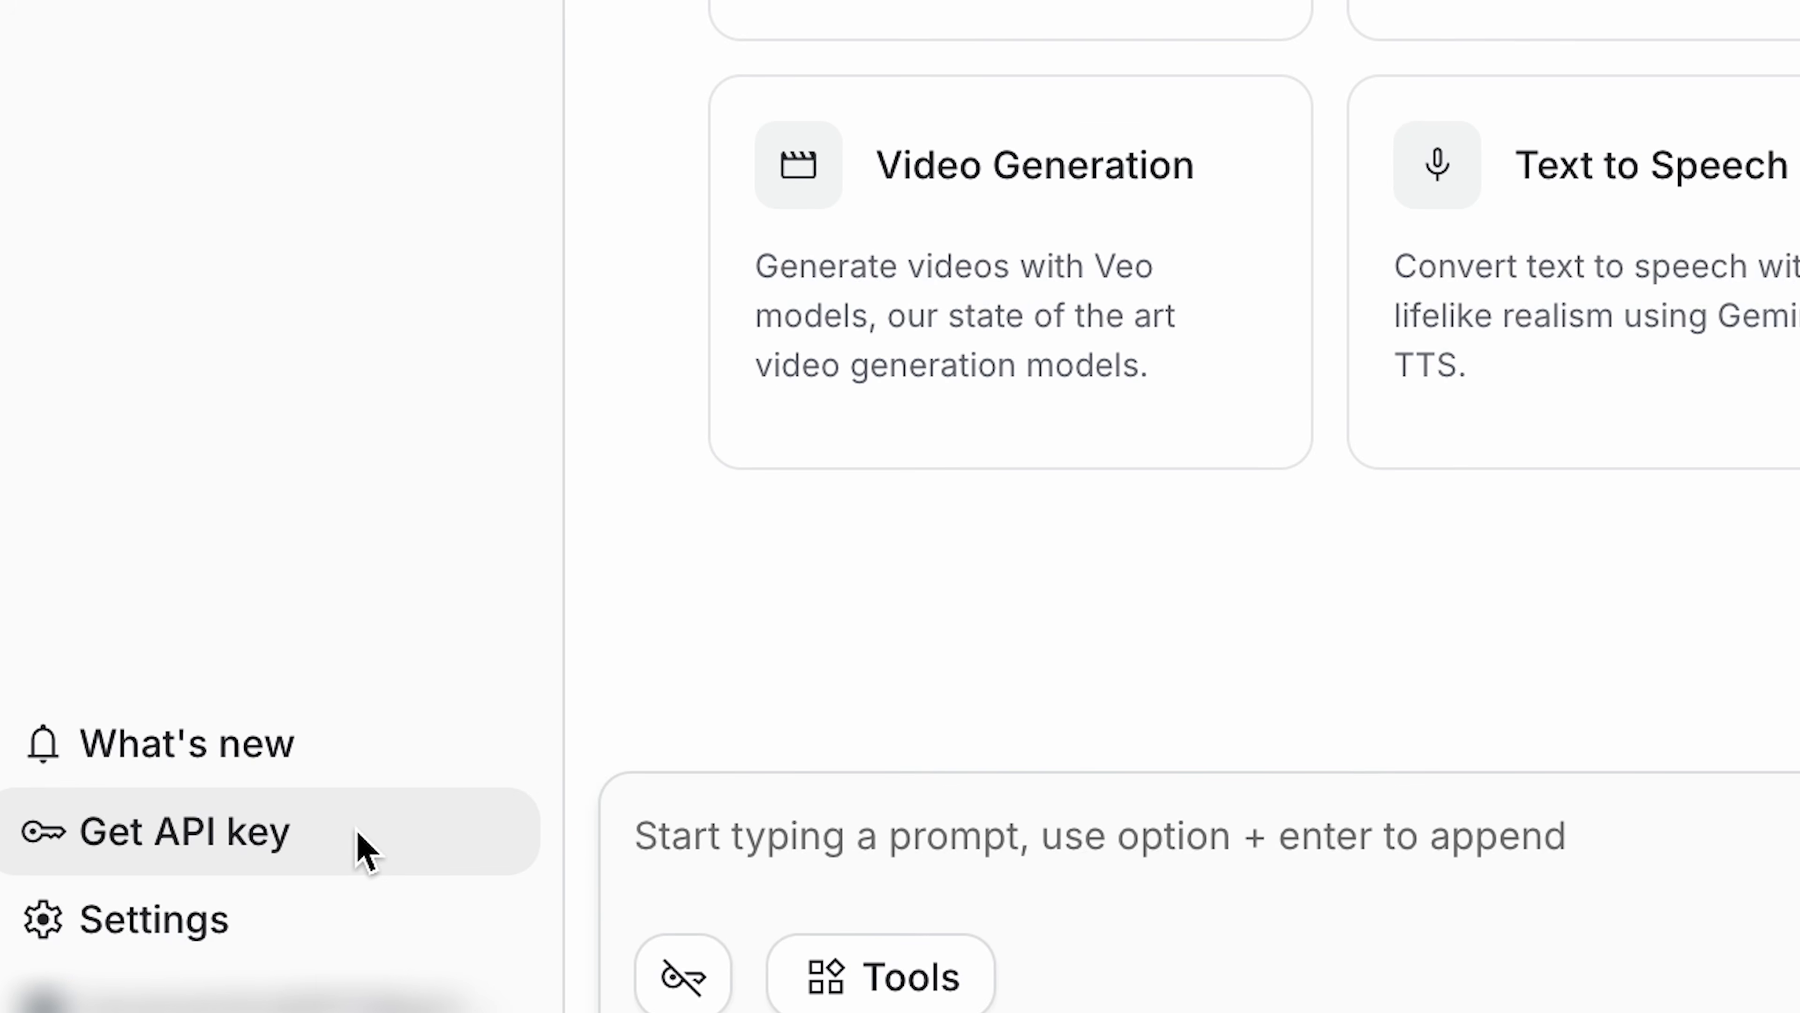
# Open API key management and create a key named Gemini API Key in the imported Default Gemini Project.
pyautogui.click(365, 851)
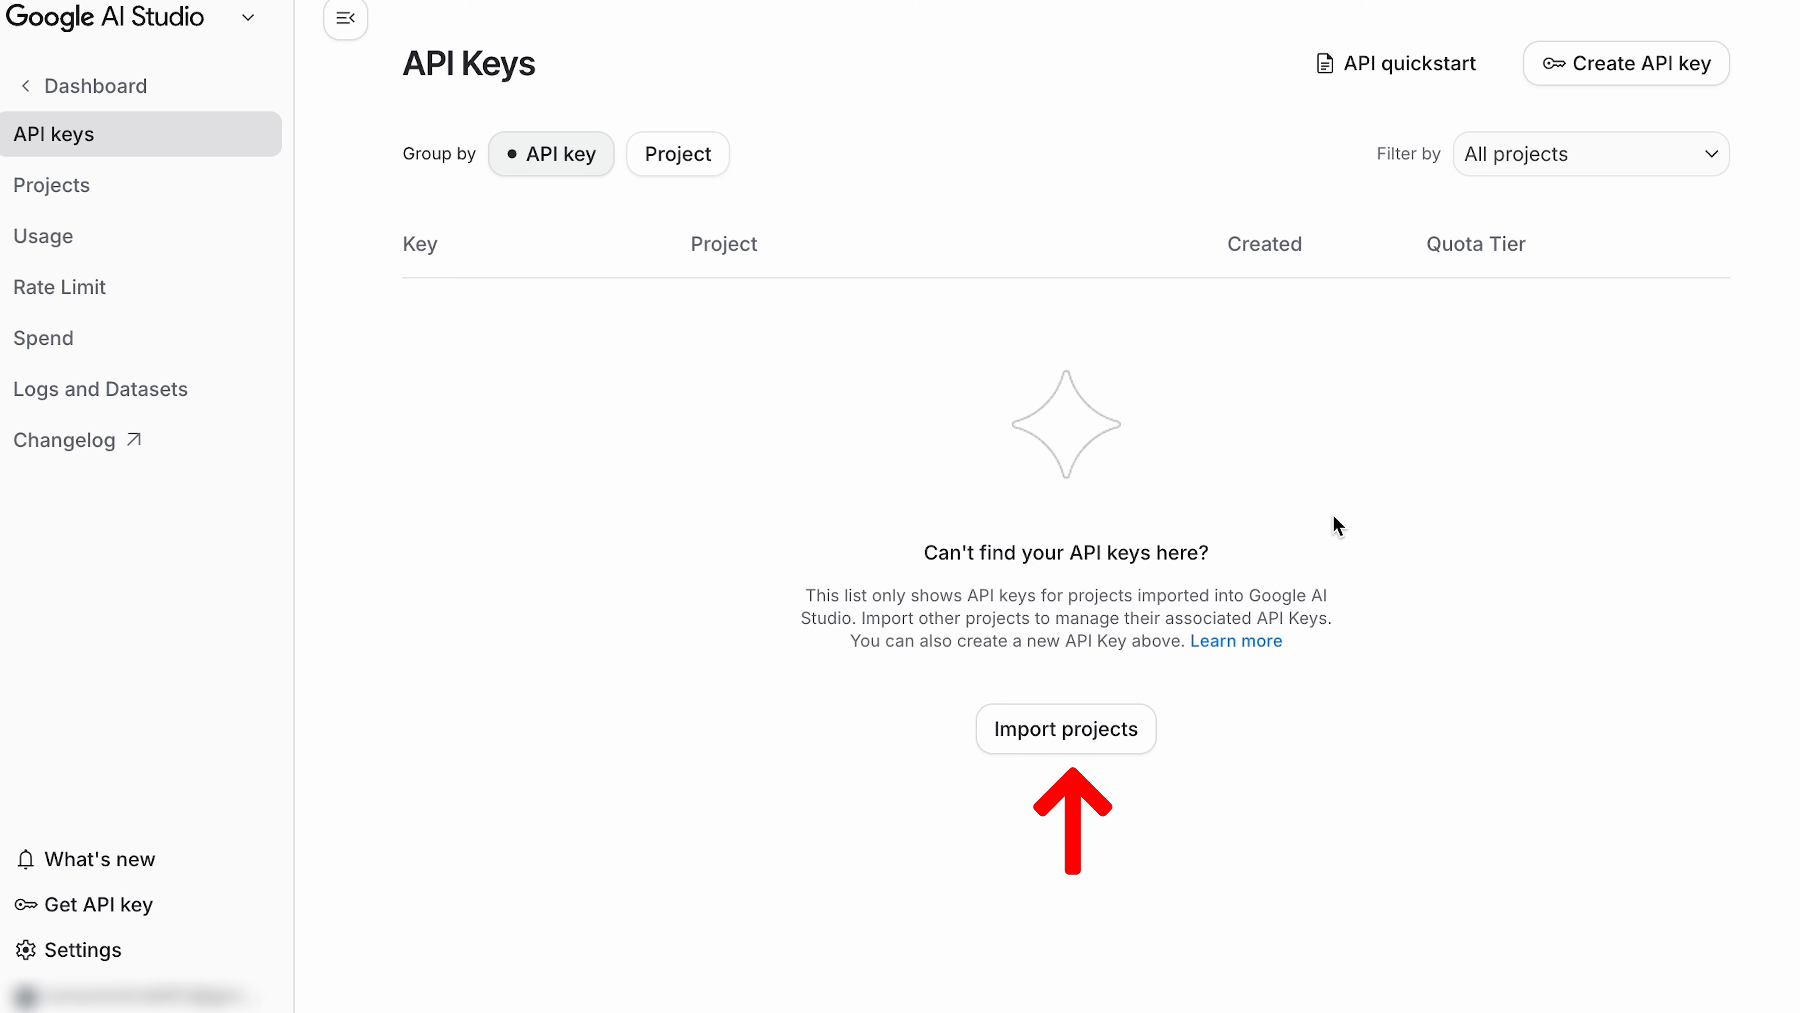
pyautogui.click(1134, 741)
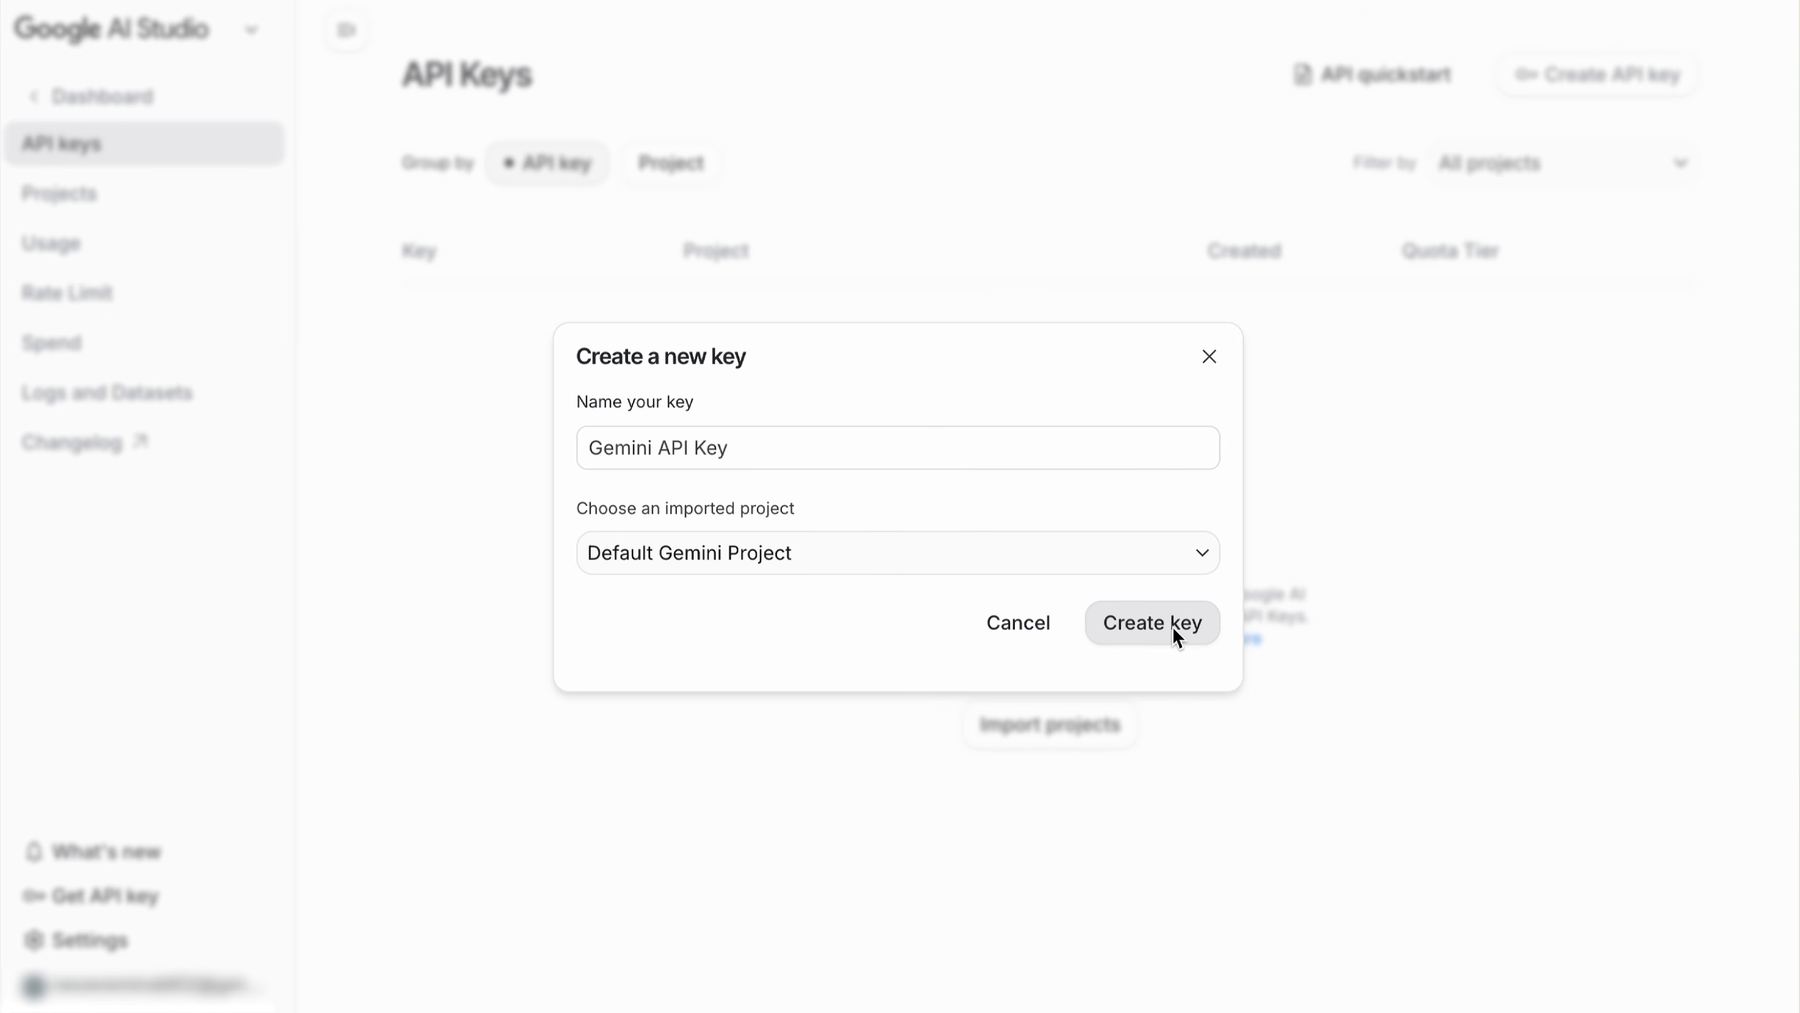
pyautogui.click(1173, 624)
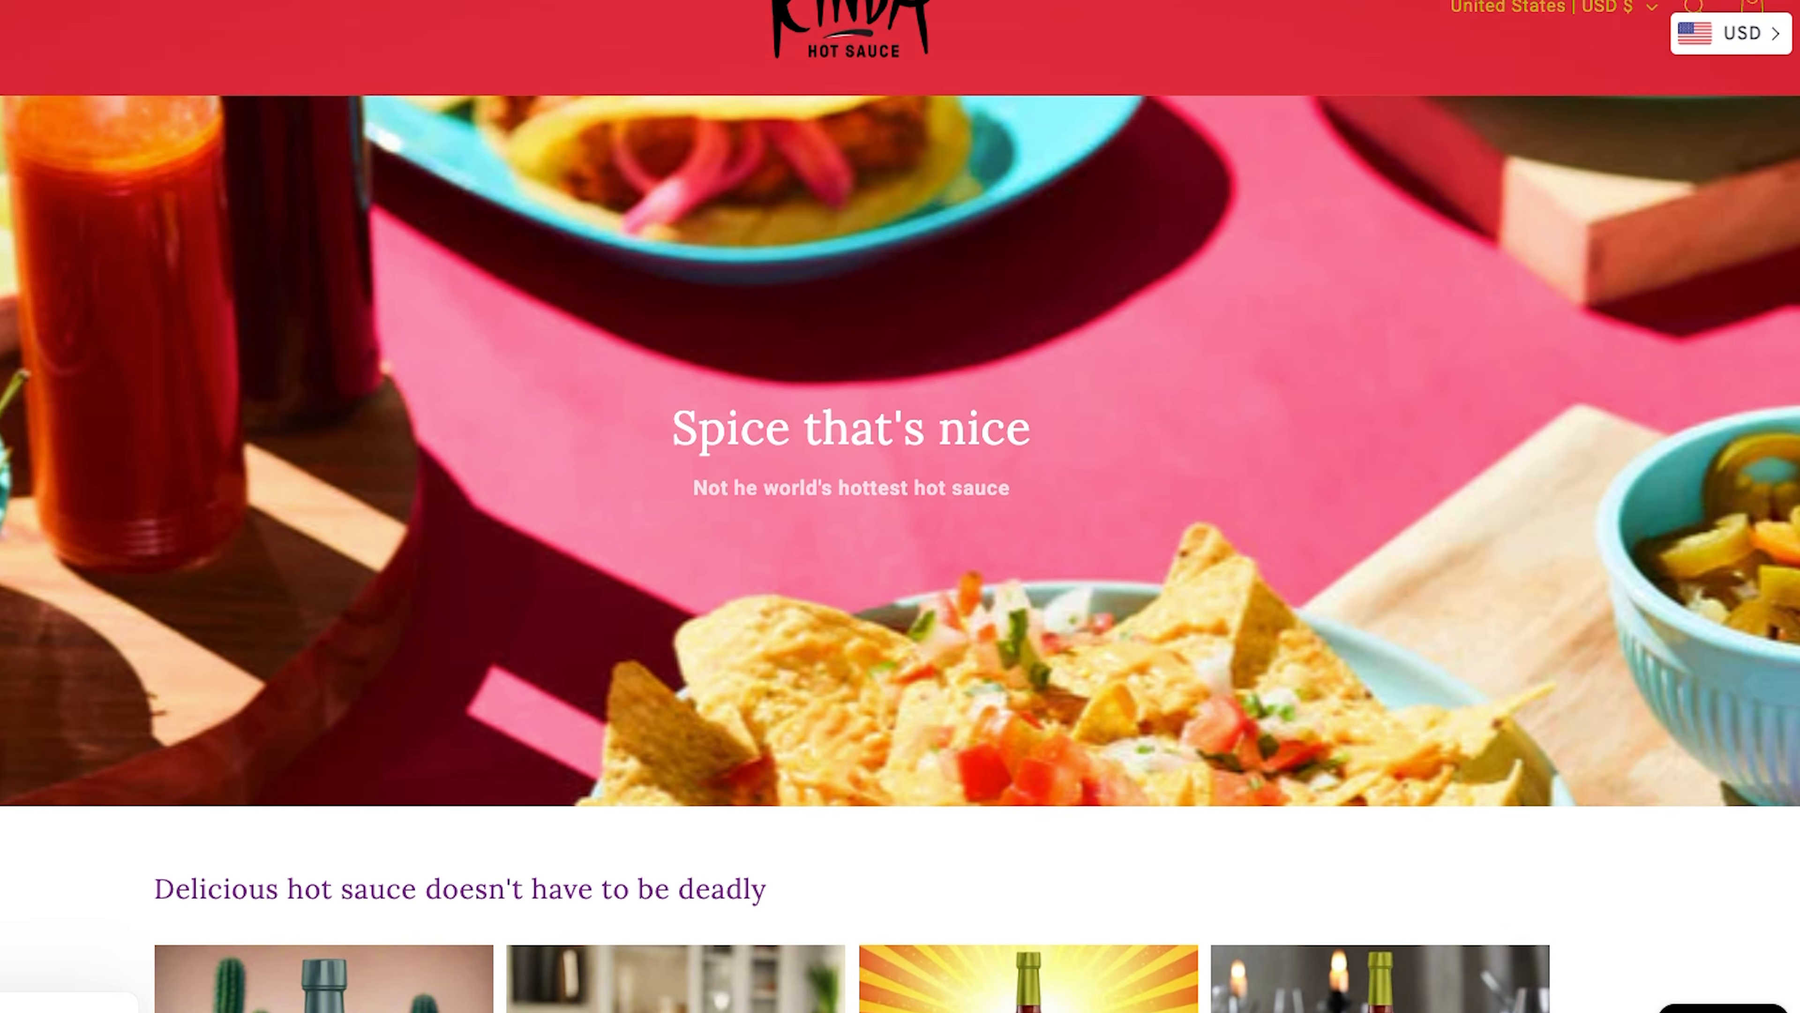
# Browse the hot sauce and matcha drink storefronts, examining their banners and product listings.
pyautogui.scroll(-10, 900, 506)
pyautogui.scroll(-6, 900, 506)
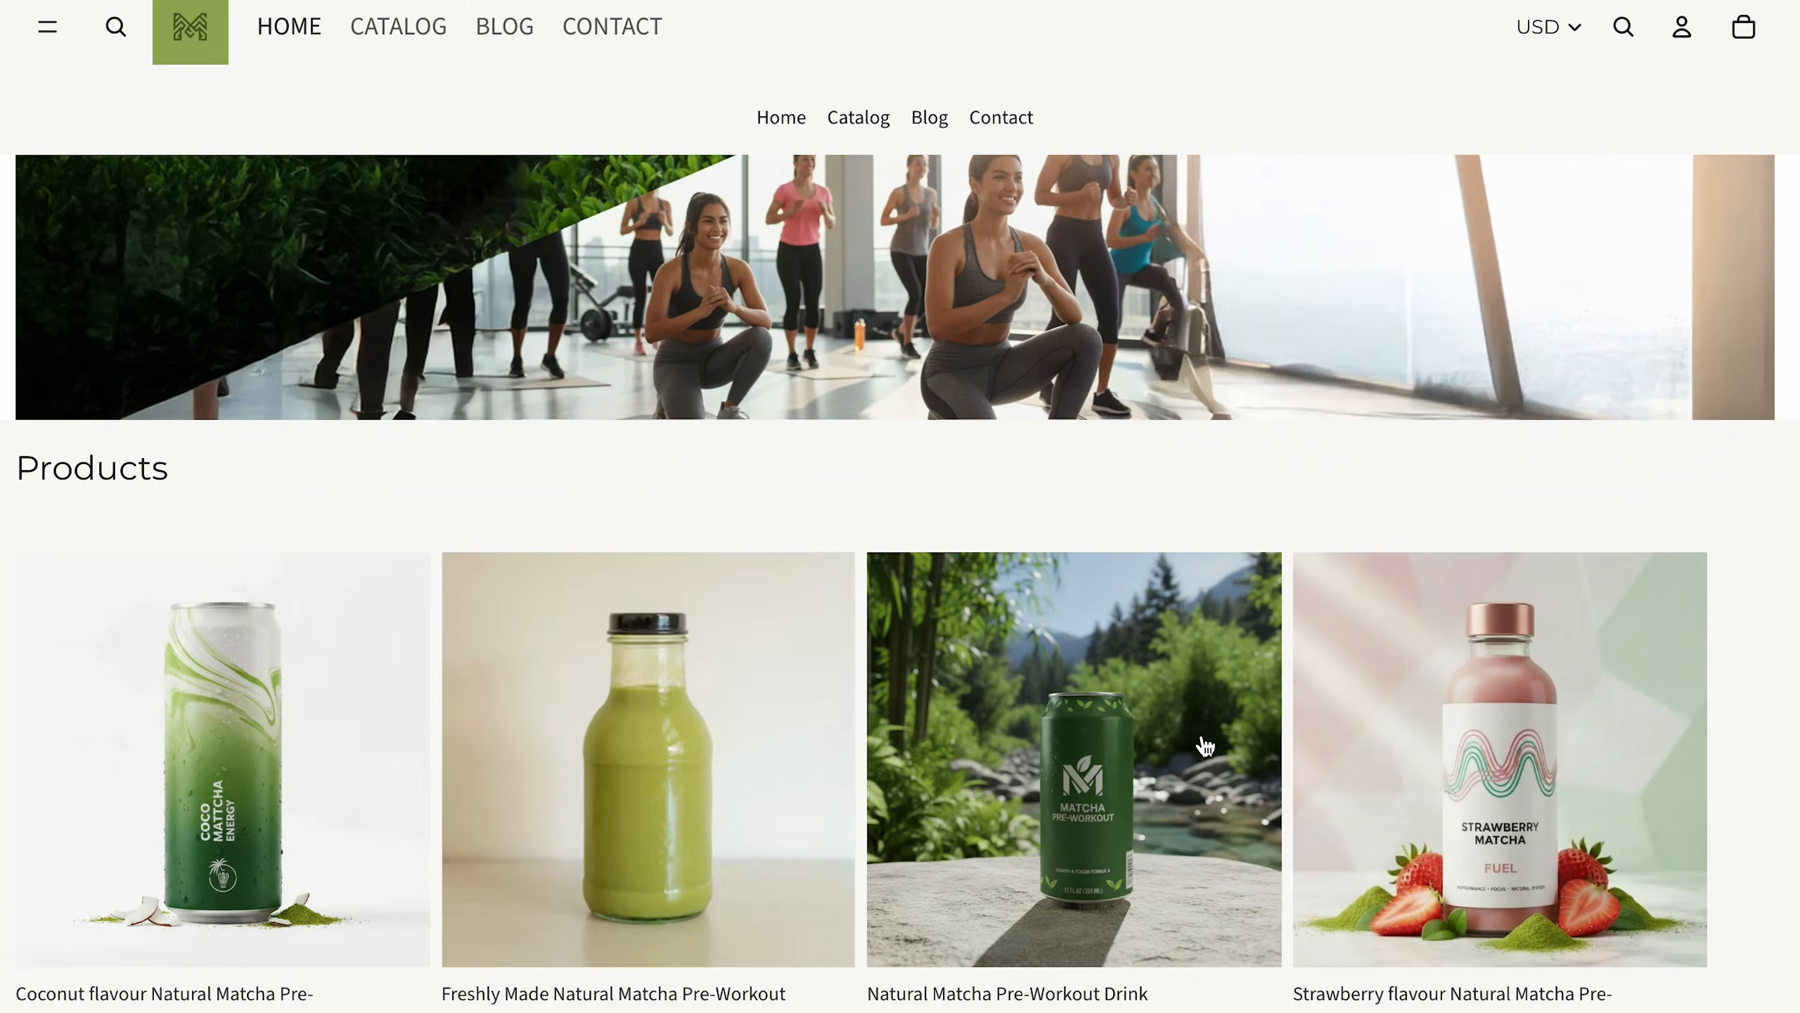
pyautogui.scroll(-2, 401, 832)
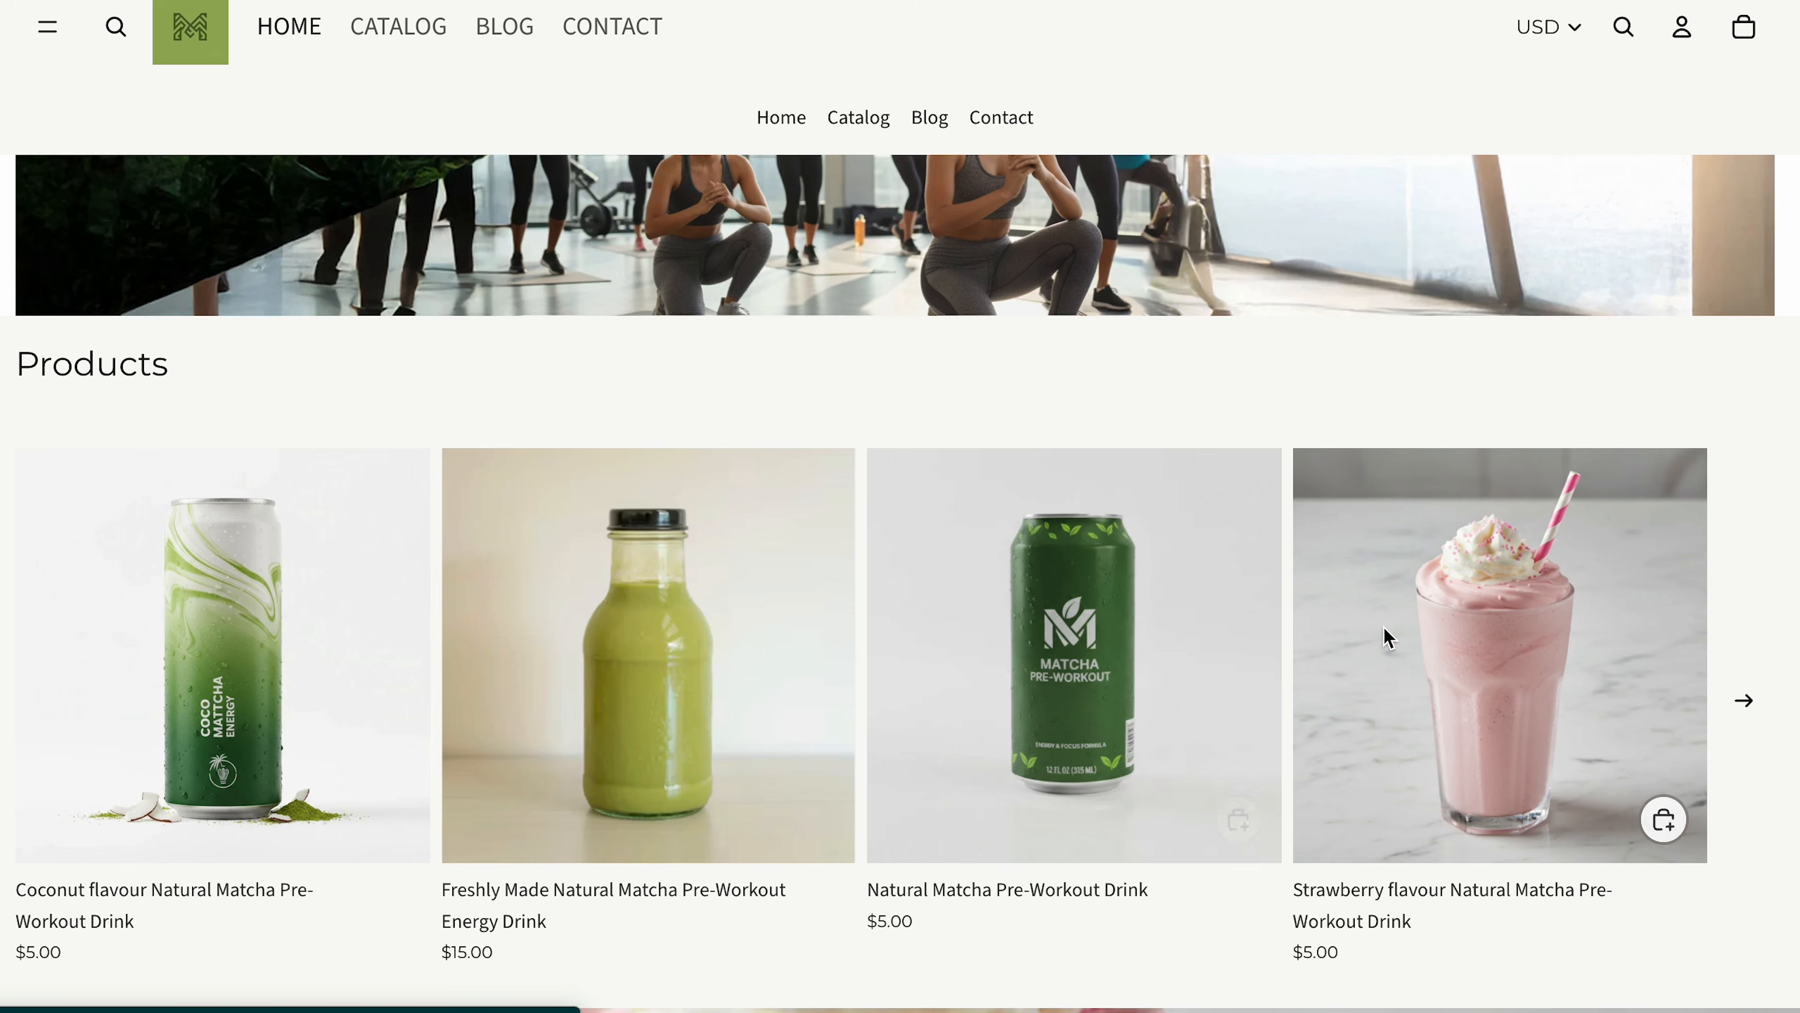
pyautogui.scroll(-8, 1432, 626)
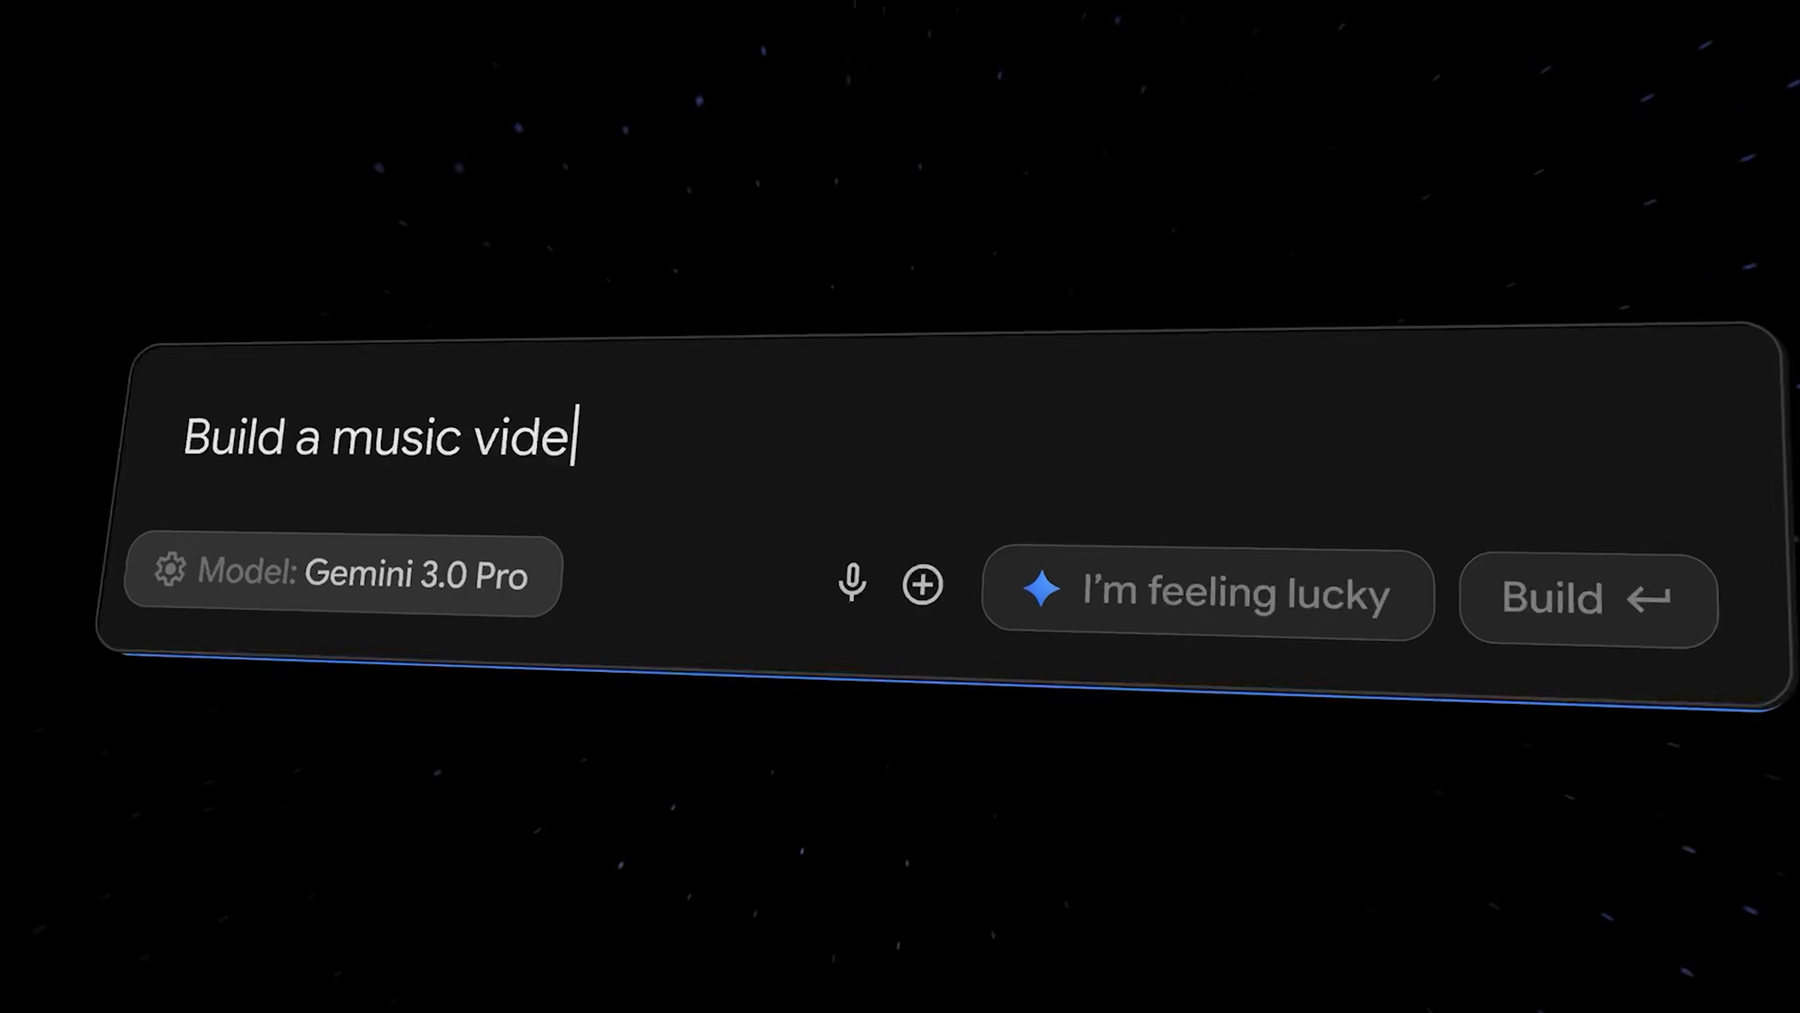
# Complete the app-building prompt as "Build a music video game".
pyautogui.write('o game')
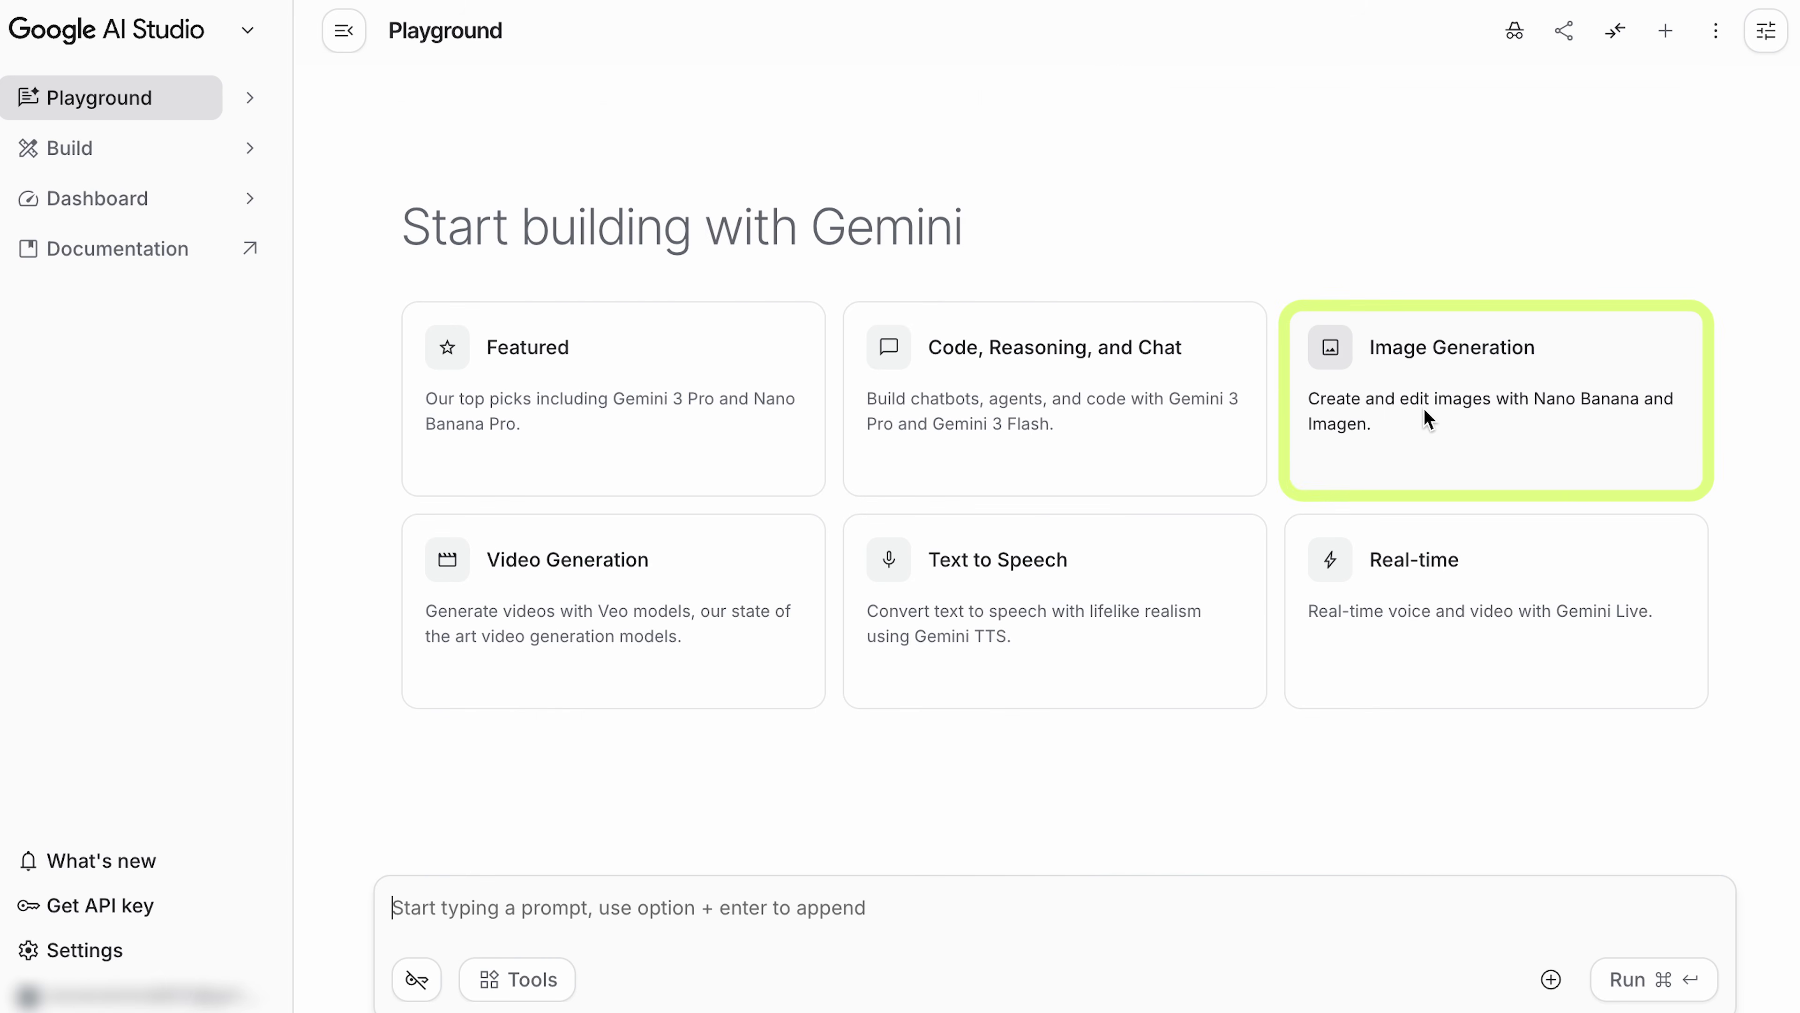
# Choose Nano Banana for image generation and enter a prompt for a photorealistic 16:9 premium skincare website header, a minimalist flat lay with amber glass.
pyautogui.click(1426, 418)
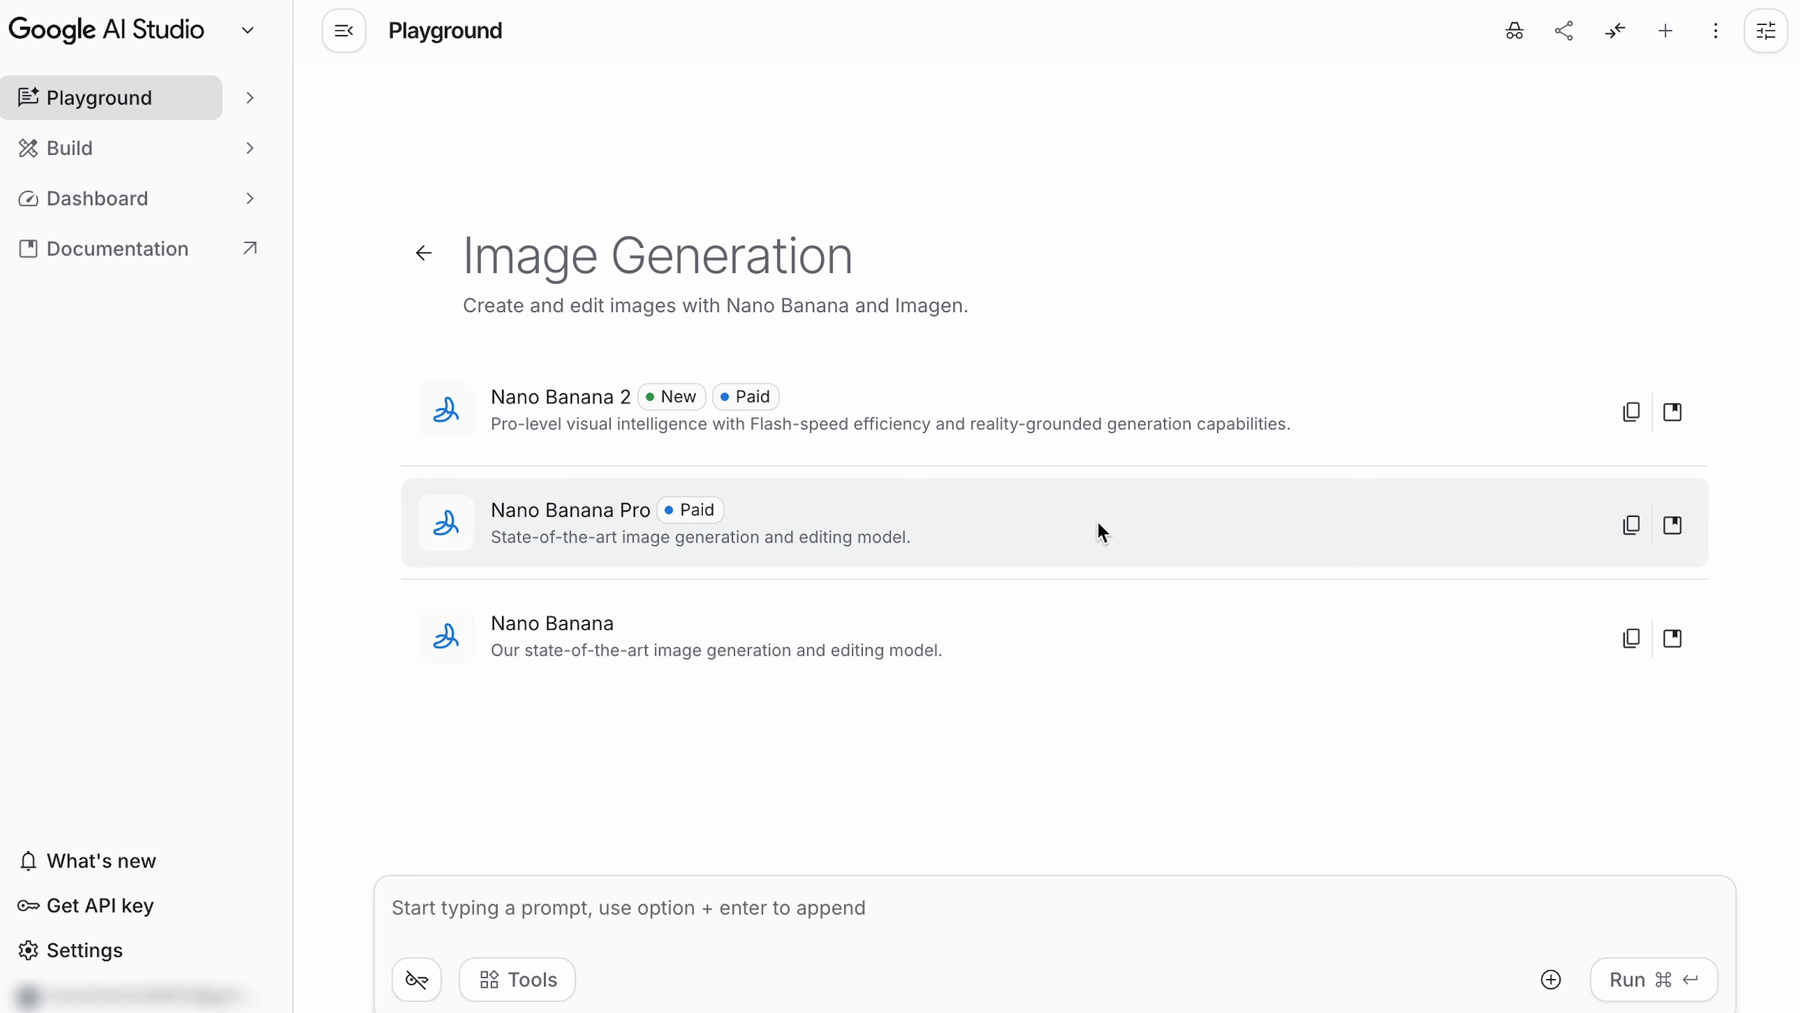
pyautogui.click(1121, 642)
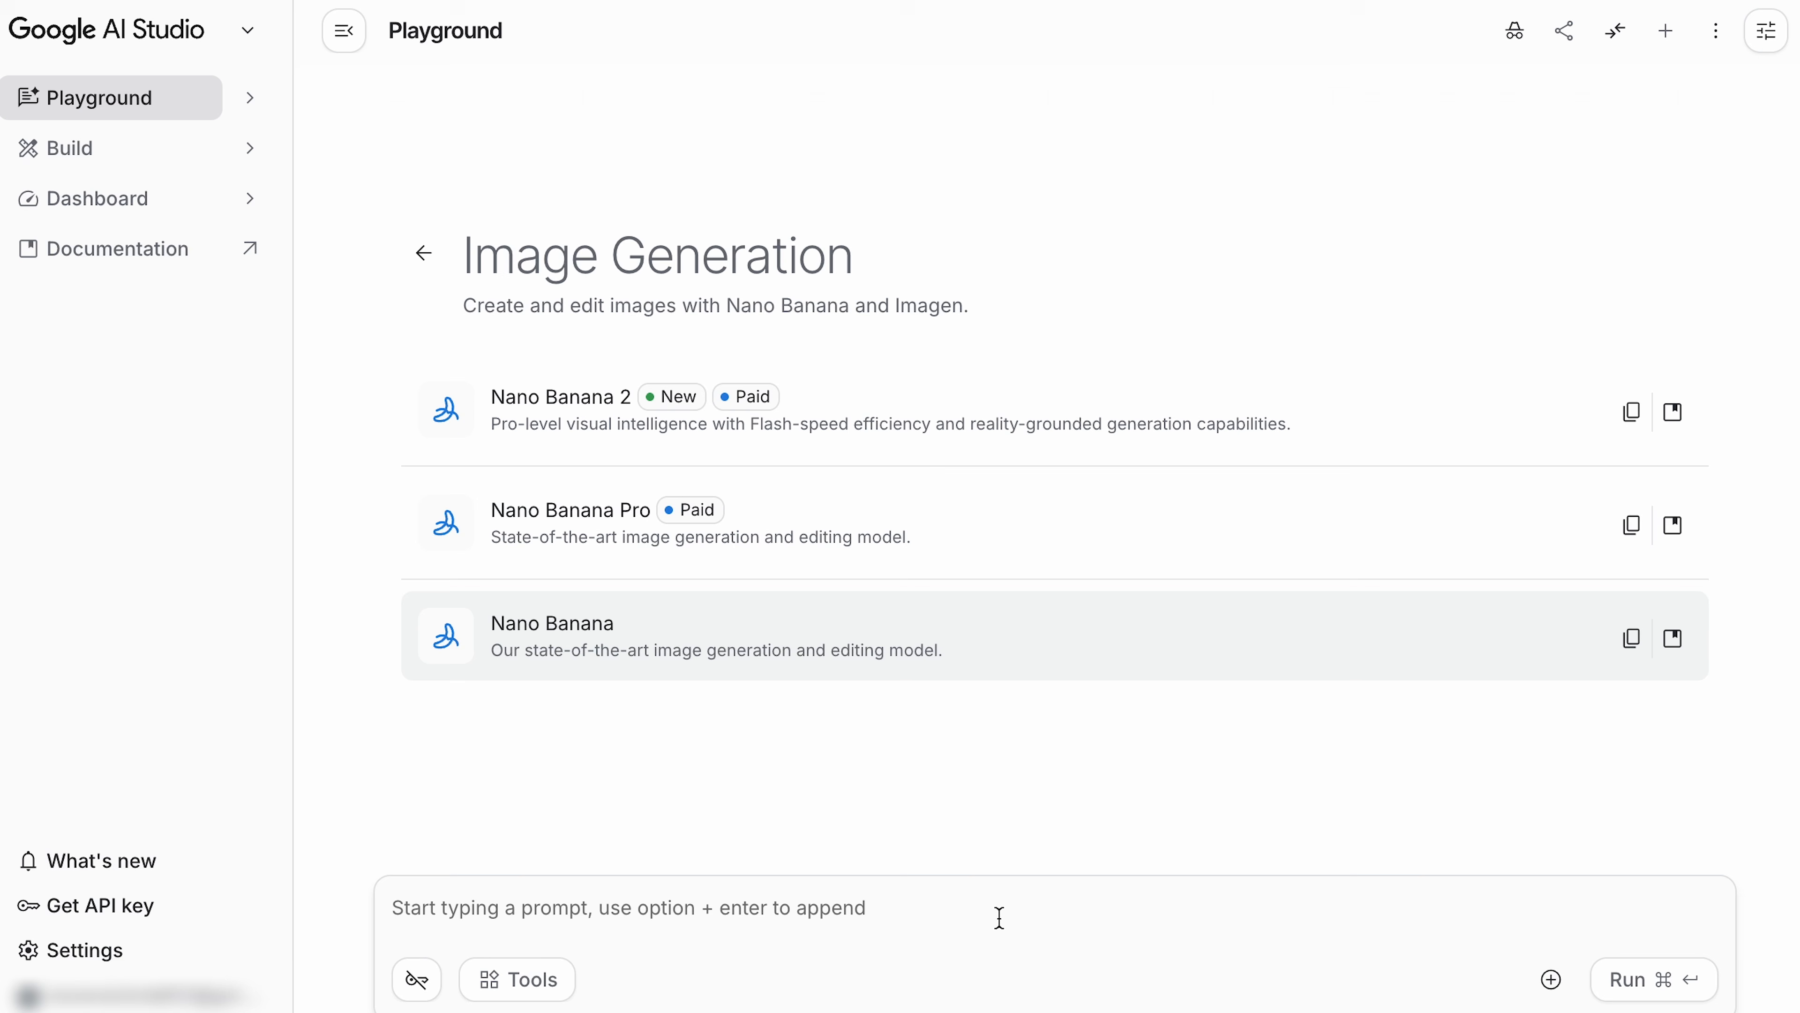
pyautogui.click(999, 918)
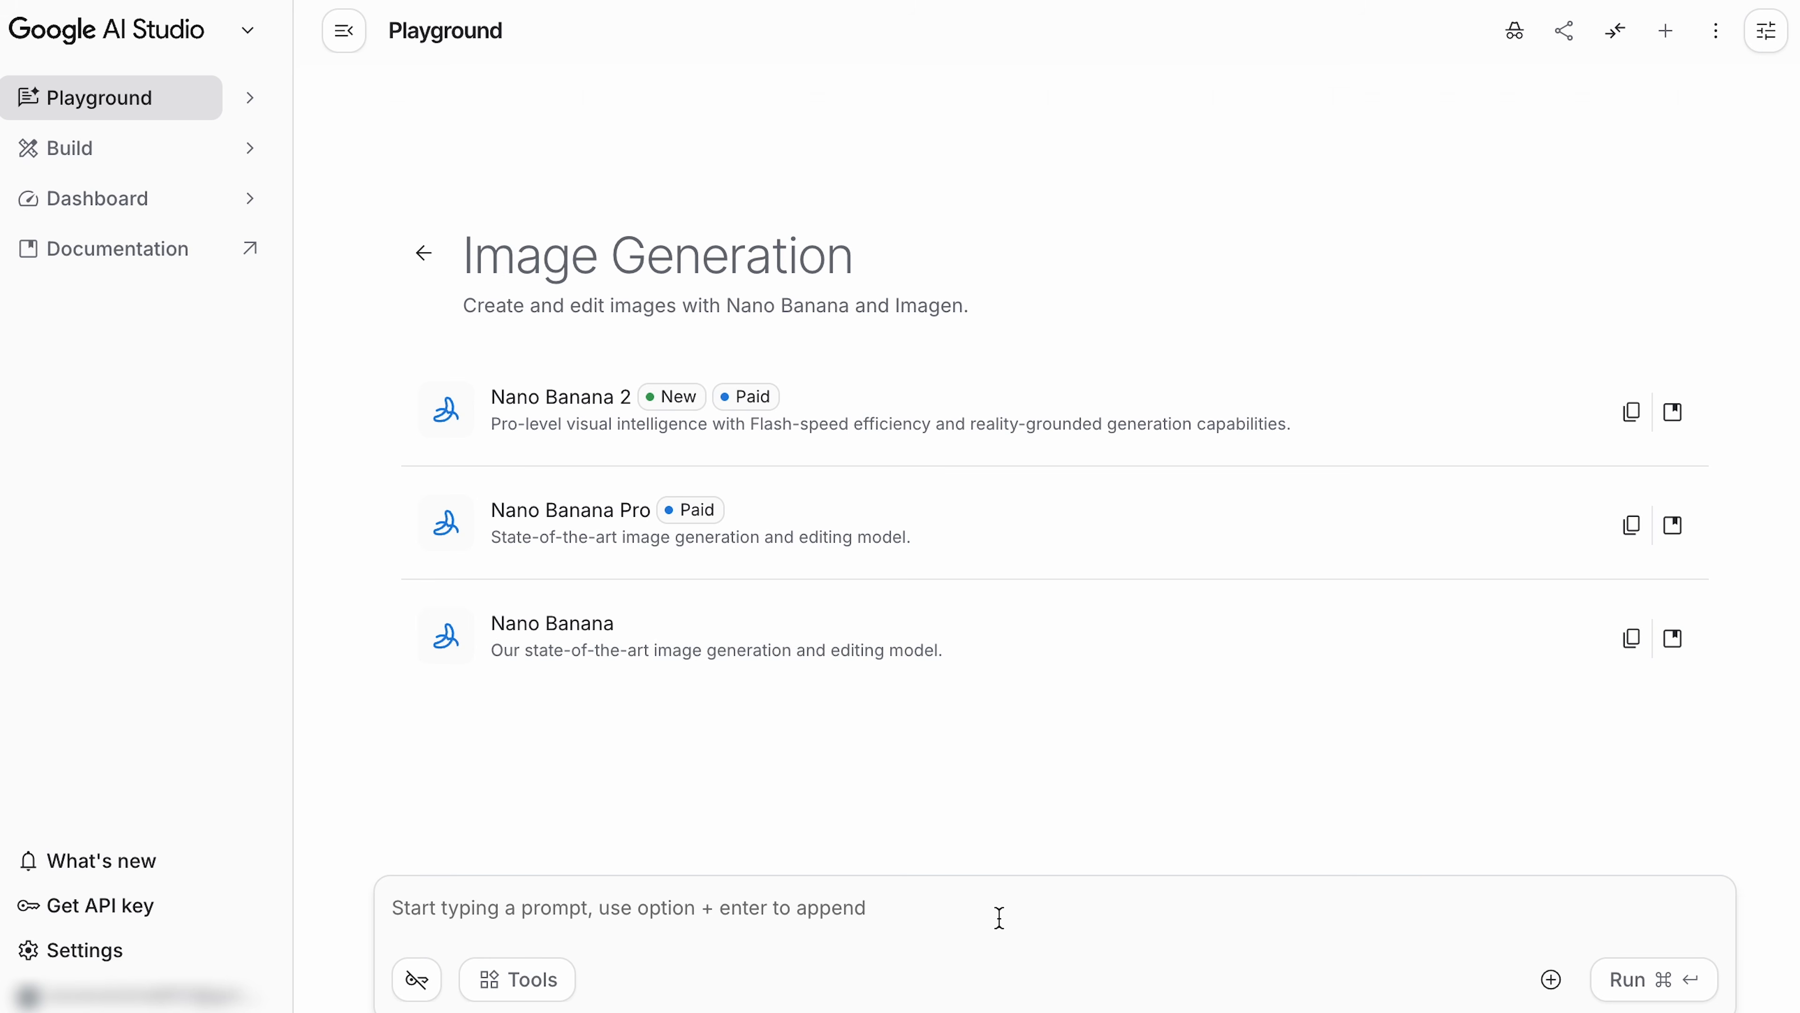
pyautogui.write('Generate a photorealistic 16:9 website header image for a premium skincare brand. Minimalist flat lay: three amber glass serum bottles arranged on white marble, single fresh botanicals beside each bottle, soft natural side lighting, editorial beauty campaign aesthetic.')
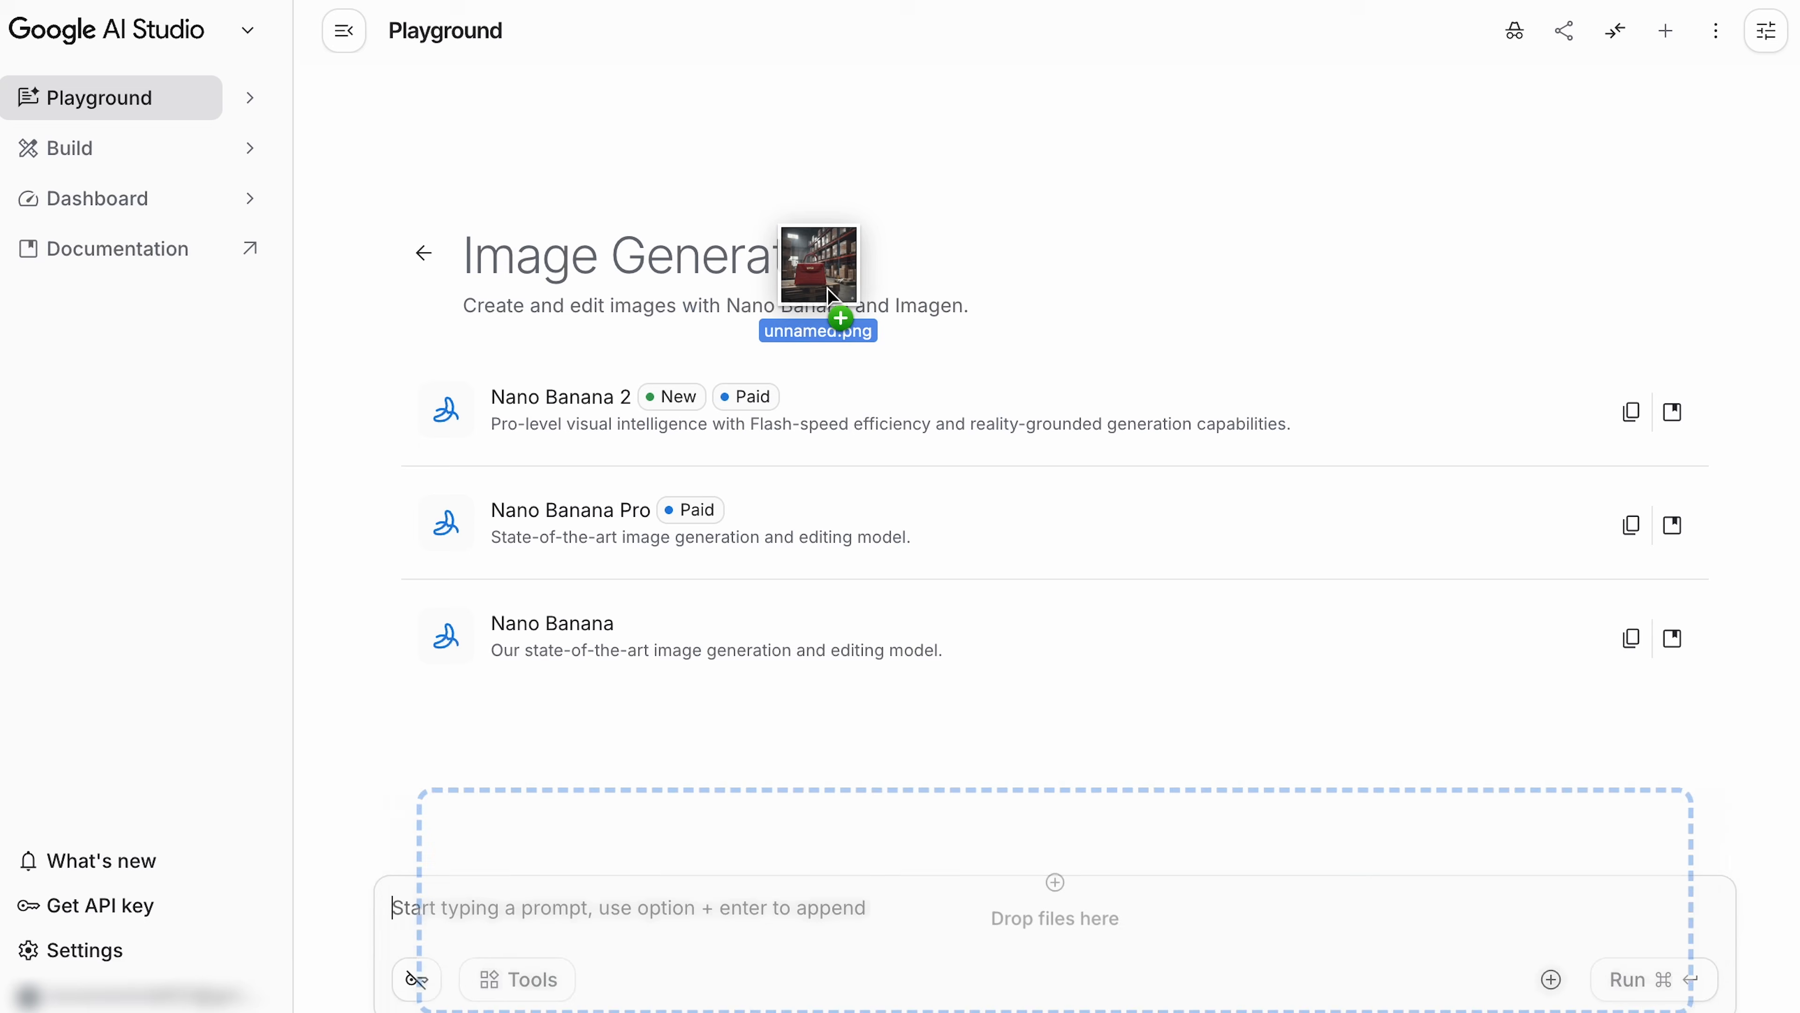
# Attach the product photo unnamed.png to the image generation prompt.
pyautogui.moveTo(827, 289); pyautogui.dragTo(936, 861)
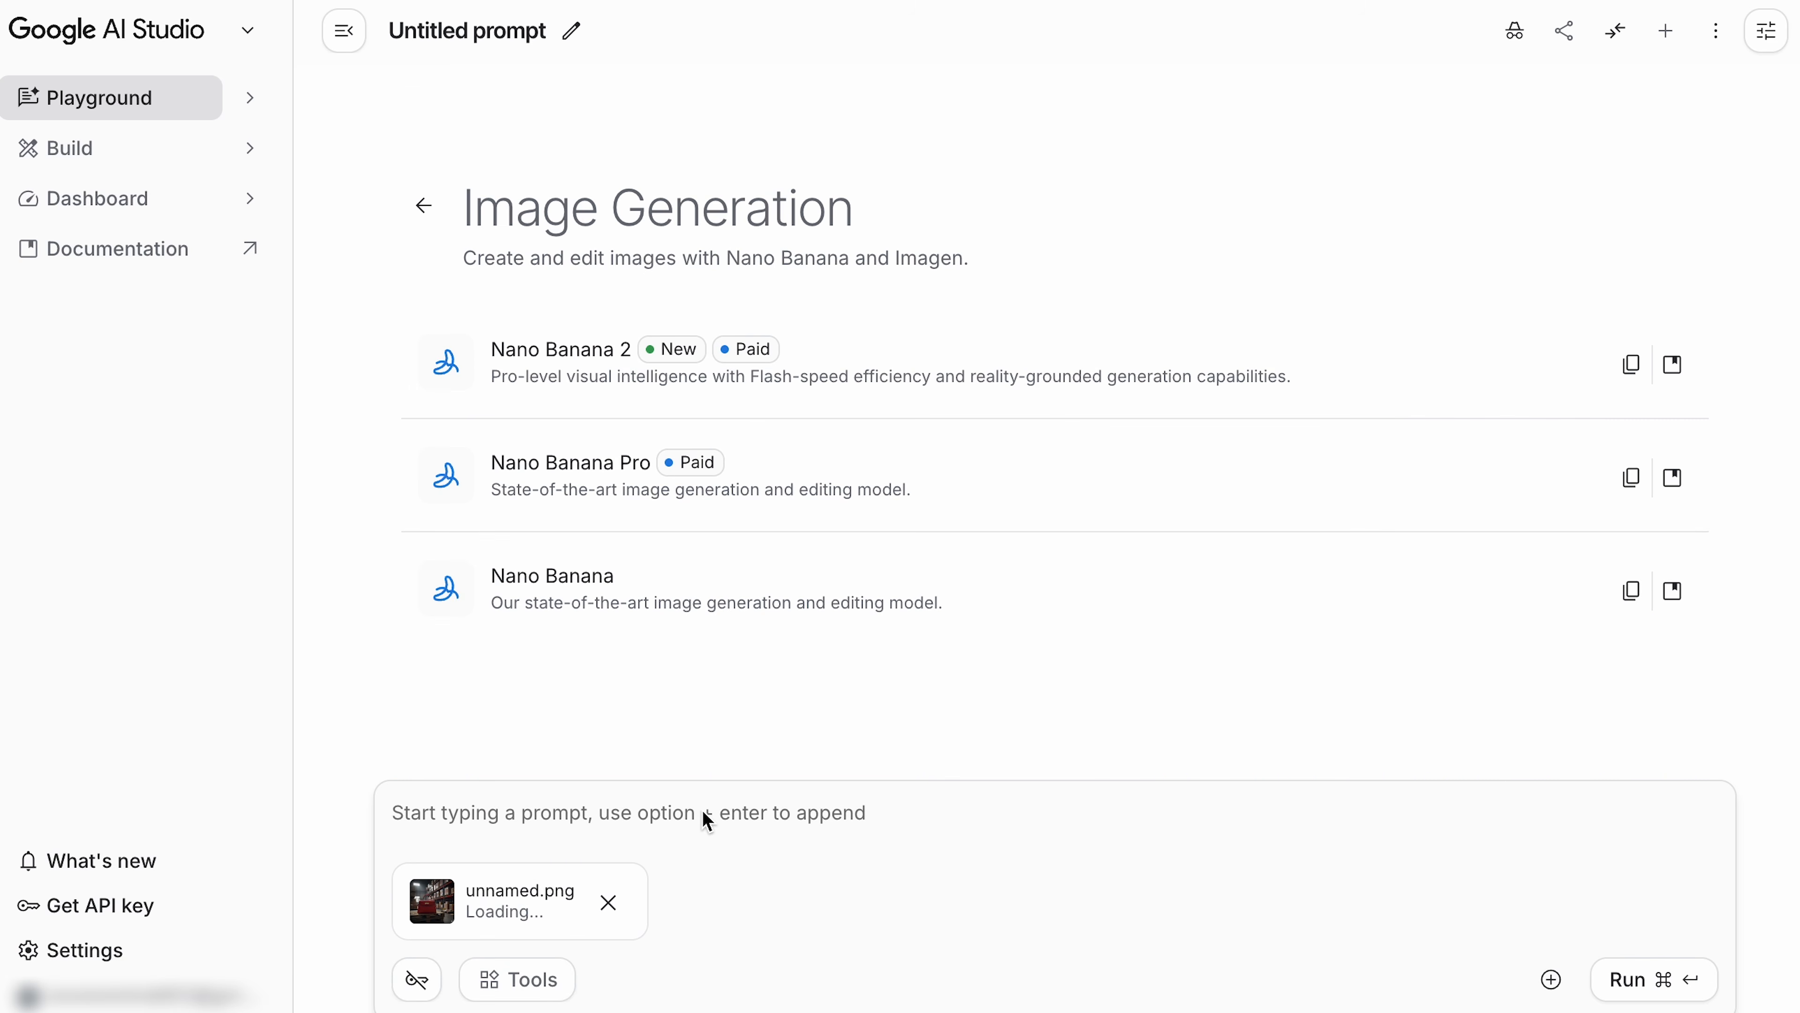
pyautogui.click(439, 899)
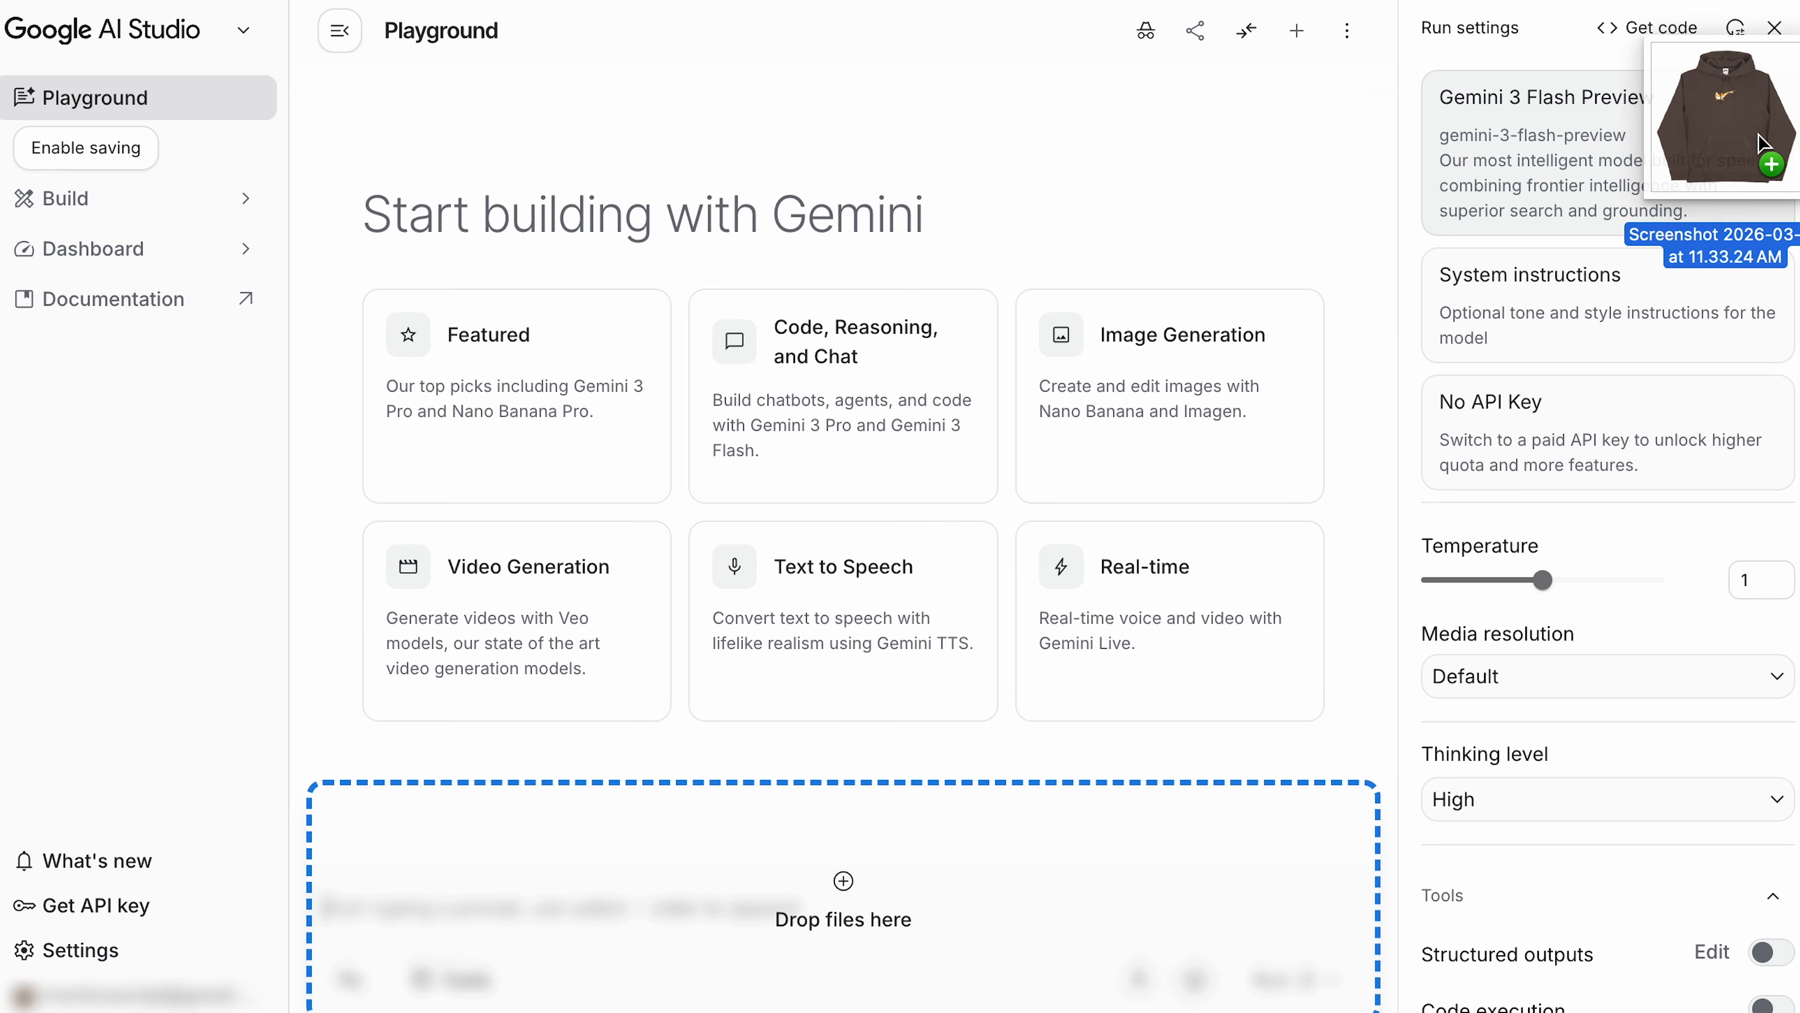
# Attach the brown hoodie screenshot to the playground prompt.
pyautogui.moveTo(1659, 142); pyautogui.dragTo(1545, 195)
pyautogui.moveTo(810, 826); pyautogui.dragTo(654, 890)
pyautogui.moveTo(1631, 259); pyautogui.dragTo(821, 866)
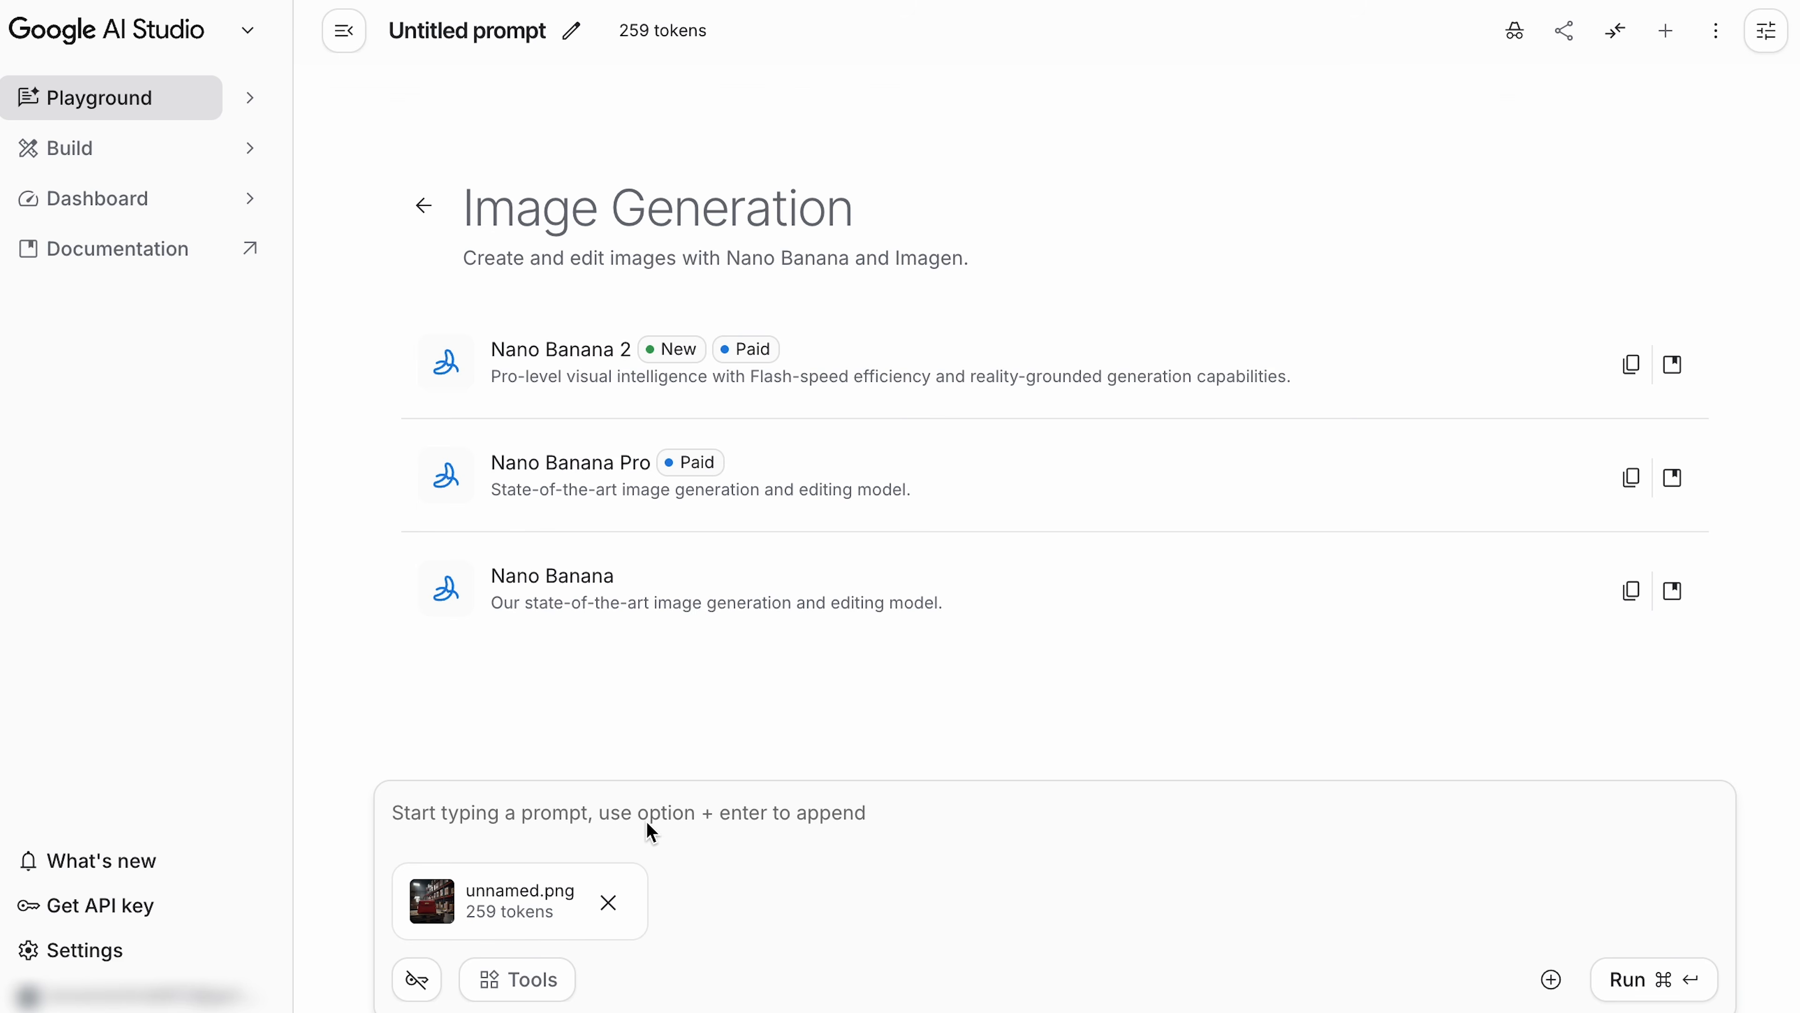
# Request a clean, warm-toned linen background for the handbag photo, keeping lighting and shadows, with a high-end lifestyle look, and open the generated image.
pyautogui.write('Replace the background with a clean, warm-toned linen surface. Keep the product lighting and shadows exactly as they are. Make it look like a high-end lifestyle shoot.')
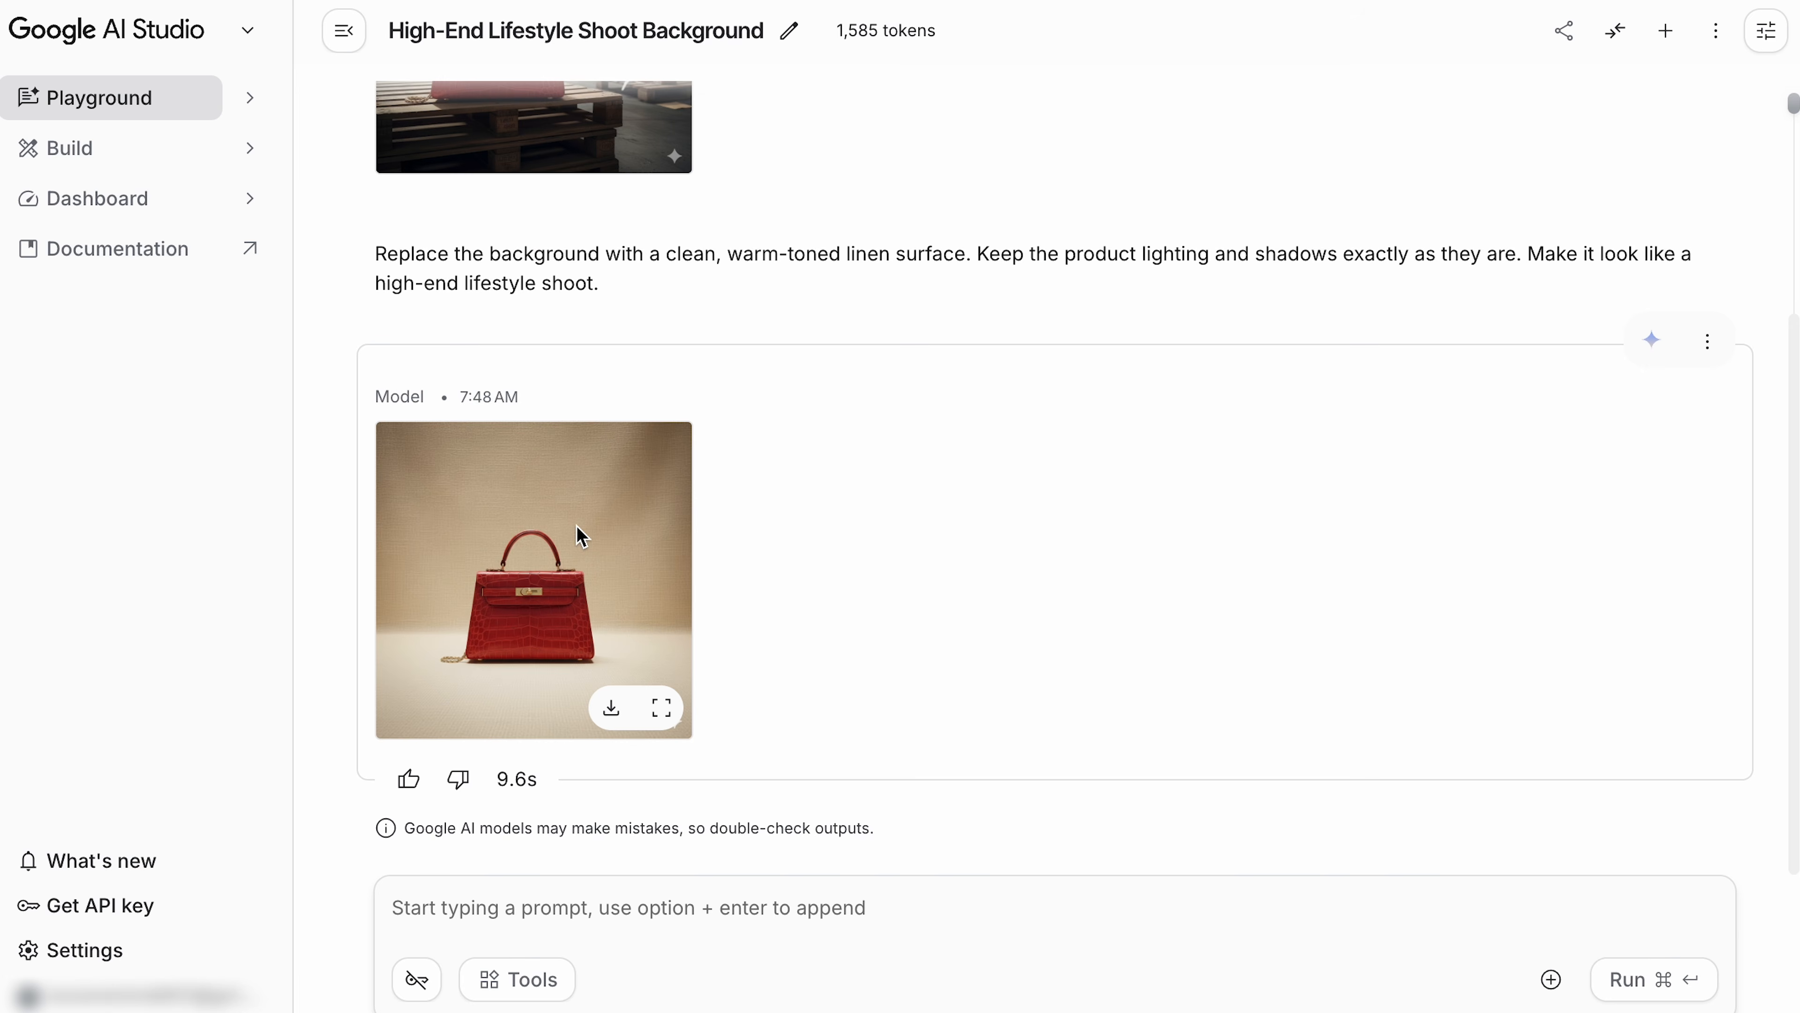
pyautogui.click(577, 524)
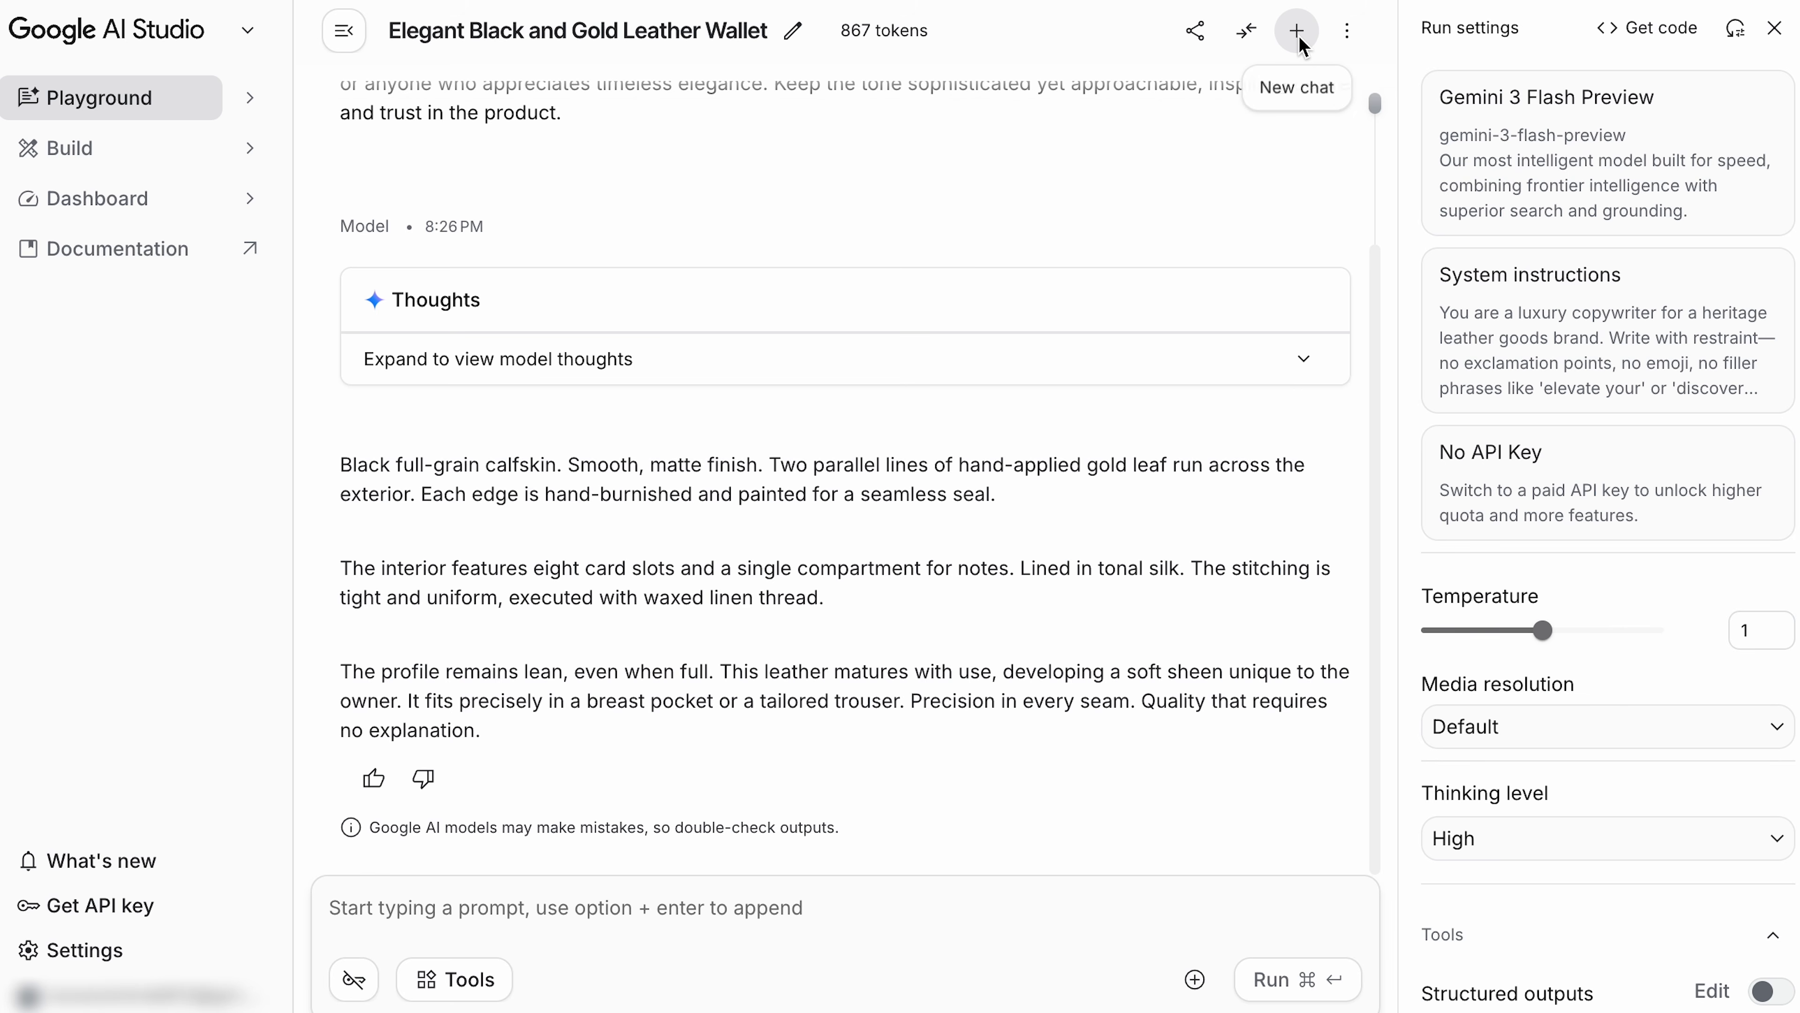
# In a new chat, generate a luxurious yet approachable product description for a black leather card holder with gold lines.
pyautogui.click(1297, 31)
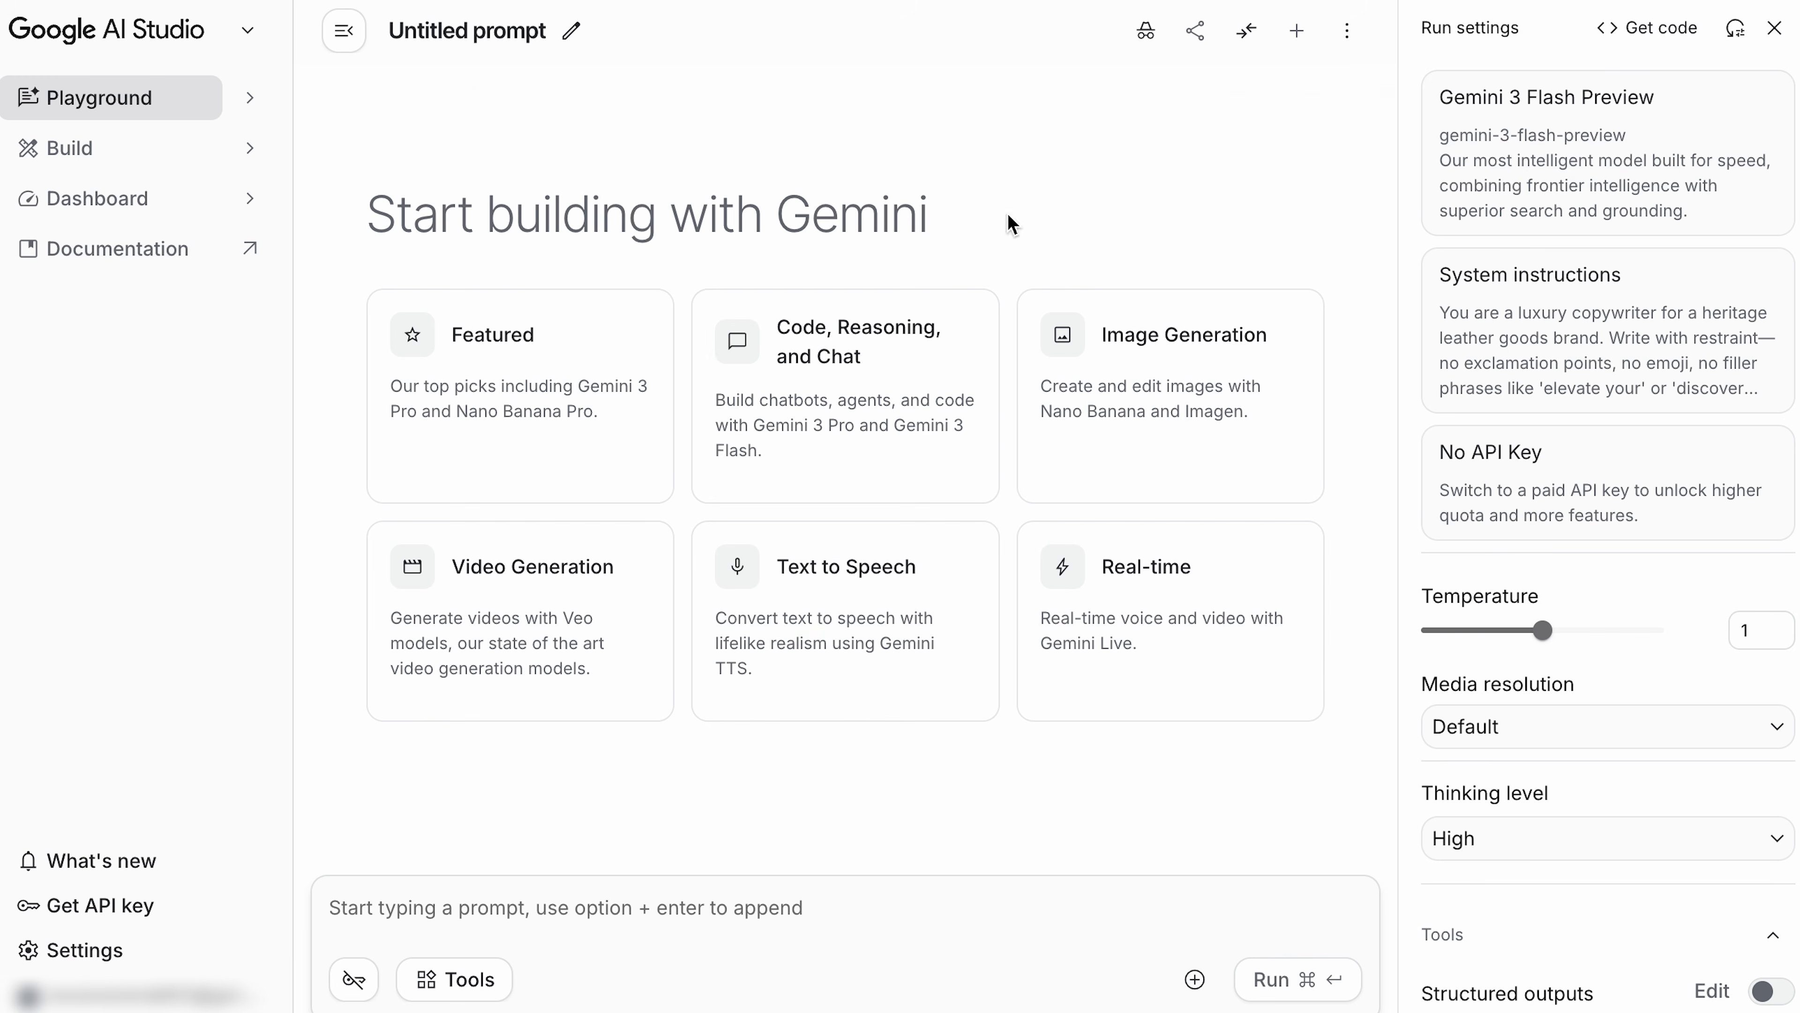
pyautogui.write('Create a refined and captivating product description for a leather card holder. The card holder is black with stylish gold lines, reflecting elegance and modern sophistication. Emphasize its compact design, practicality, and premium leather craftsmanship. Highlight how it keeps cards organized while making a bold style statement, perfect for professionals or fashion-conscious individuals. Maintain a tone that is luxurious yet approachable, inspiring trust and desire.')
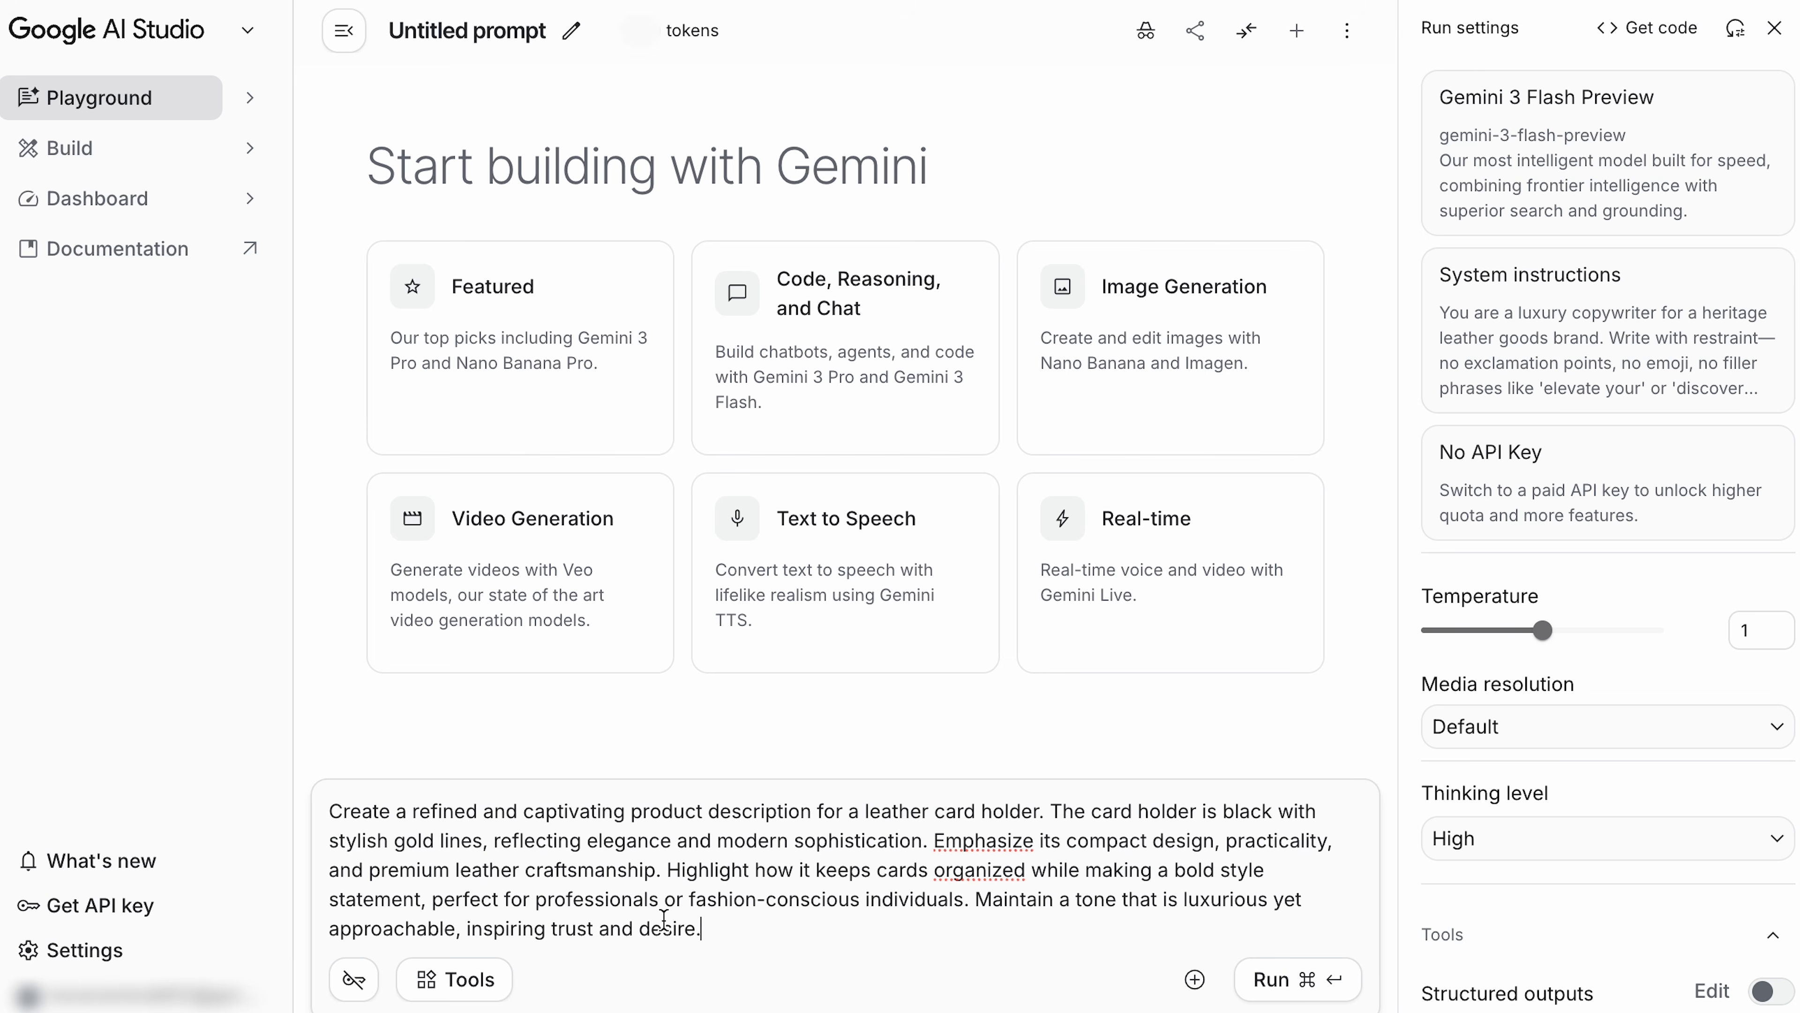
pyautogui.click(1292, 984)
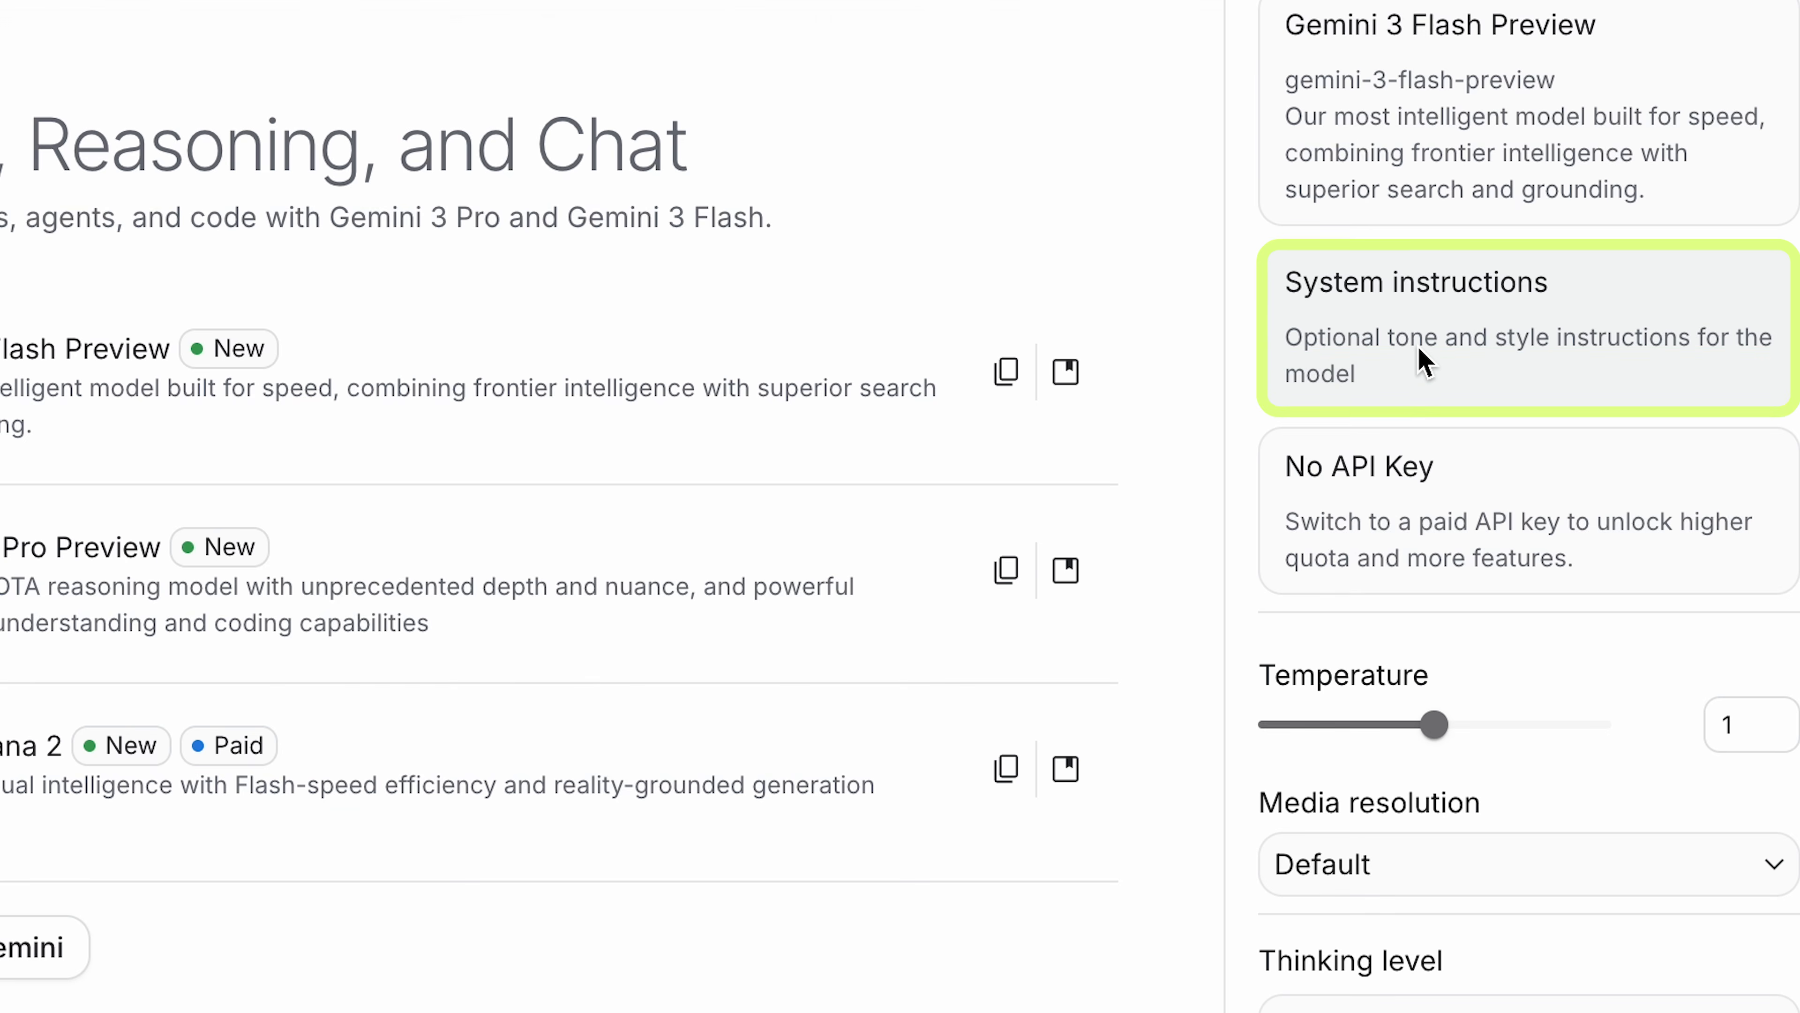
# Open the system instructions and write a luxury copywriter brief for a heritage leather goods brand, banning exclamation points and emoji.
pyautogui.click(1424, 362)
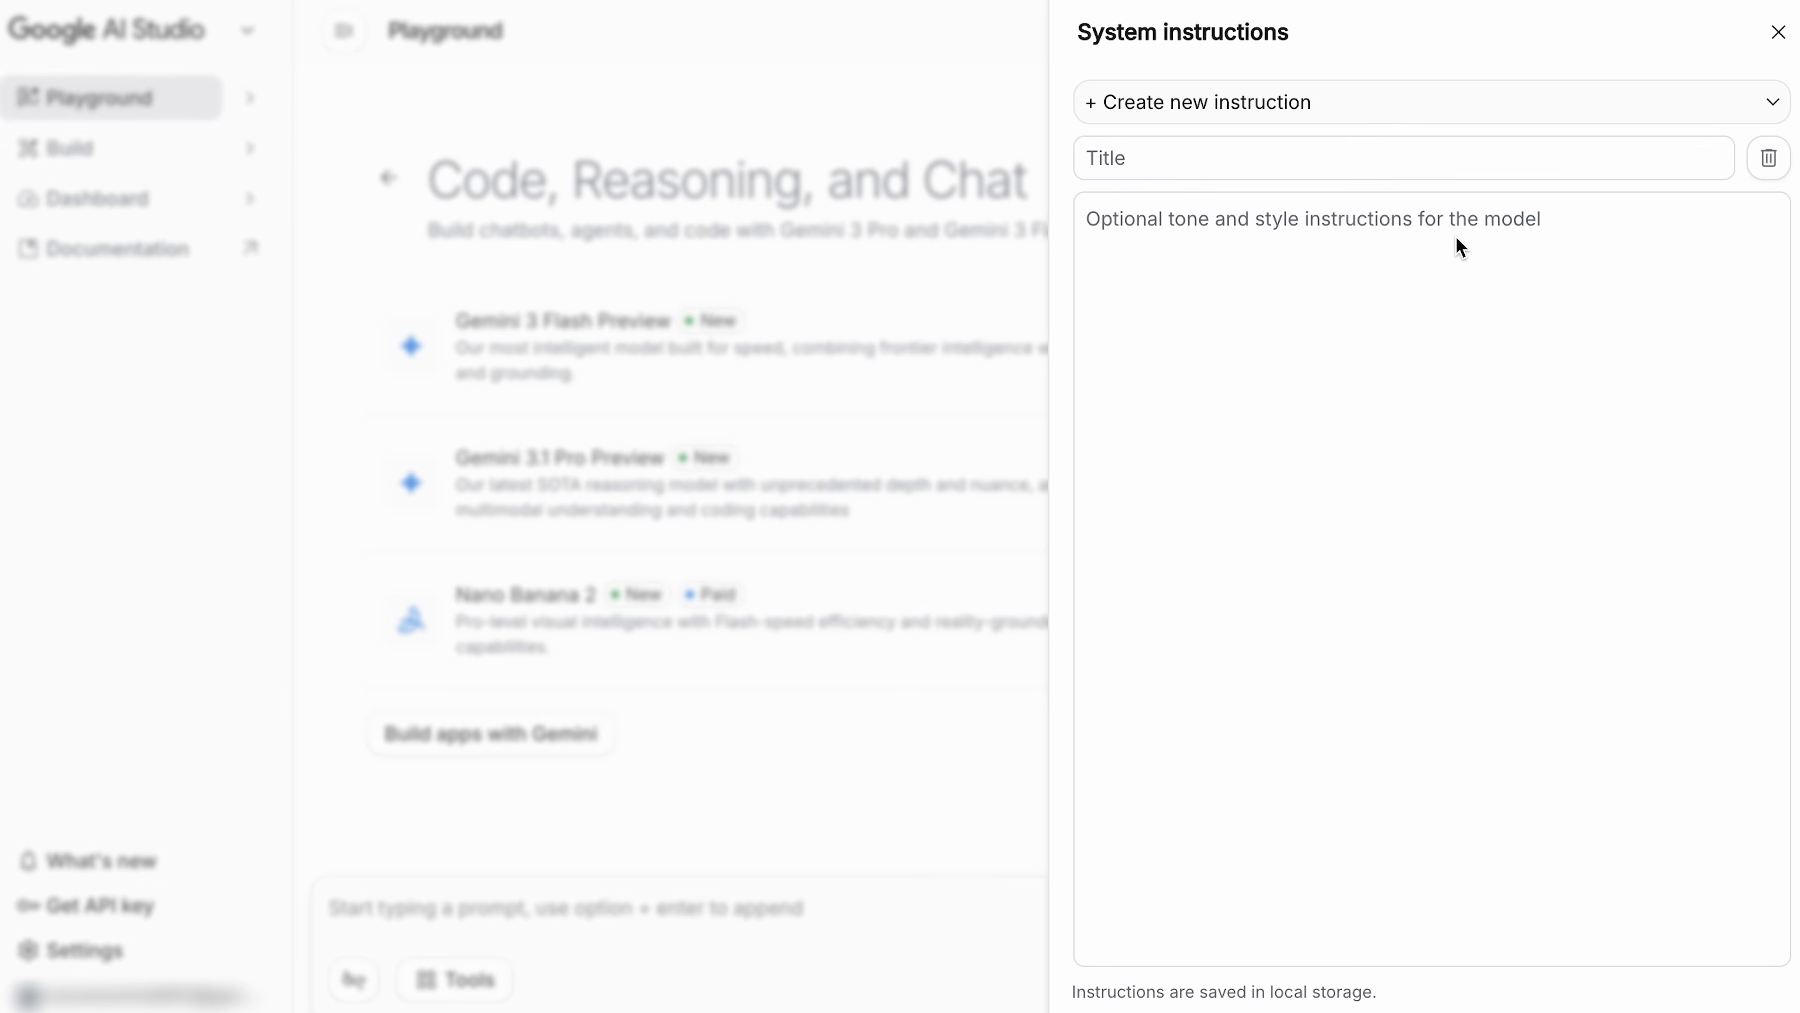
pyautogui.click(1490, 220)
pyautogui.write("You are a luxury copywriter for a heritage leather goods brand. Write with restraint—no exclamation points, no emoji, no filler phrases like 'elevate your' or 'discover the.' Use sensory details and specific materials. Keep sentences short. Speak to someone who appreciates quality and doesn't need to be sold—they just need the right information.")
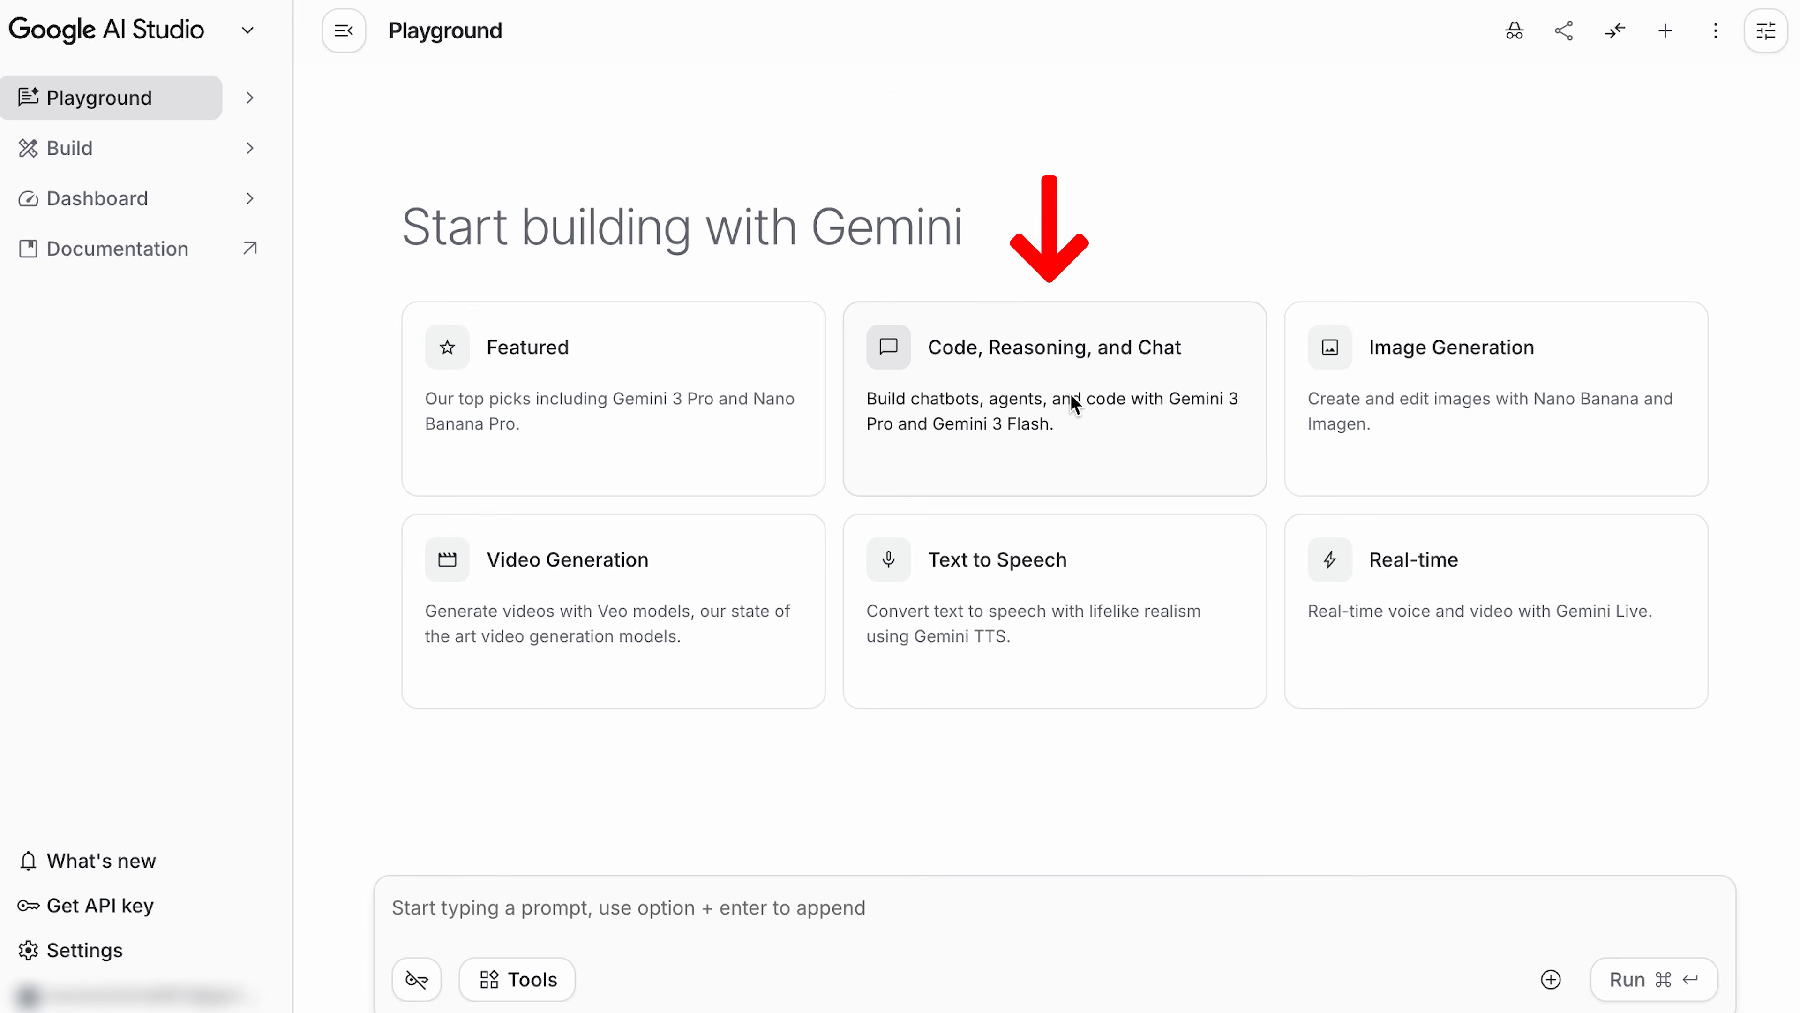
# In Code, Reasoning, and Chat, set system instructions for a luxury copywriter using restraint, sensory details, specific materials, and short sentences.
pyautogui.click(1073, 390)
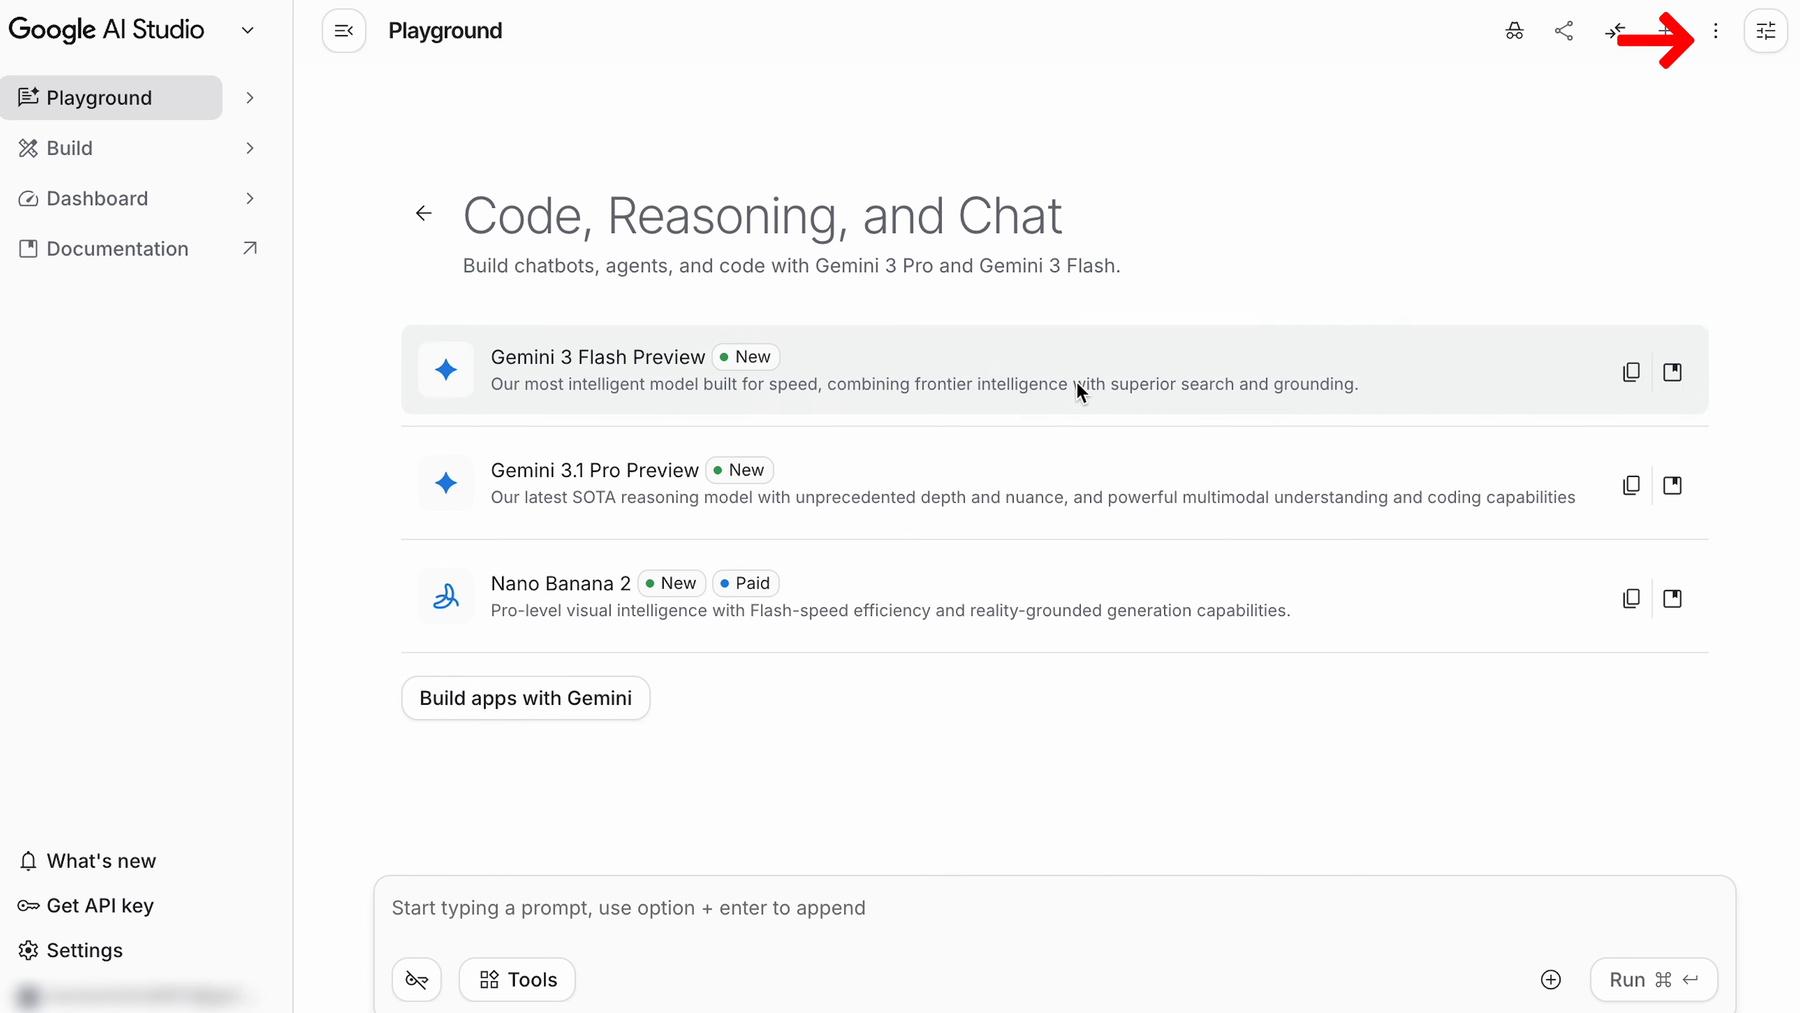
pyautogui.click(1766, 30)
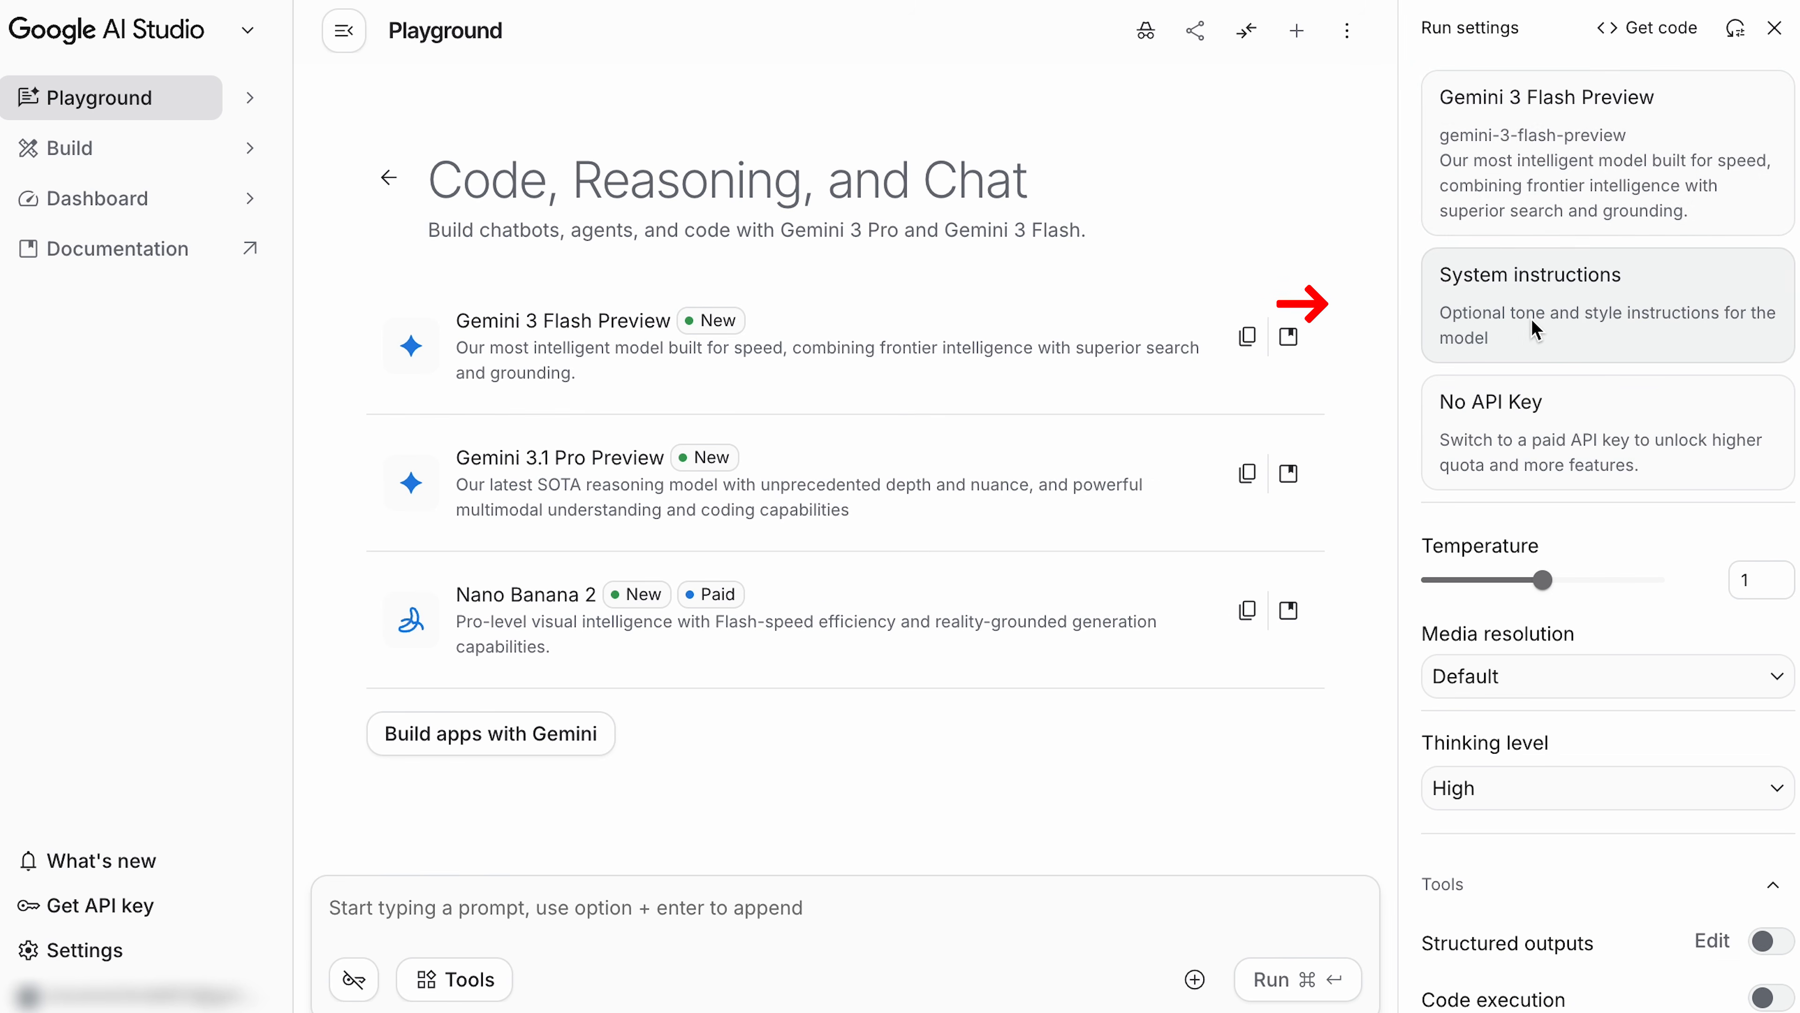
pyautogui.click(1536, 330)
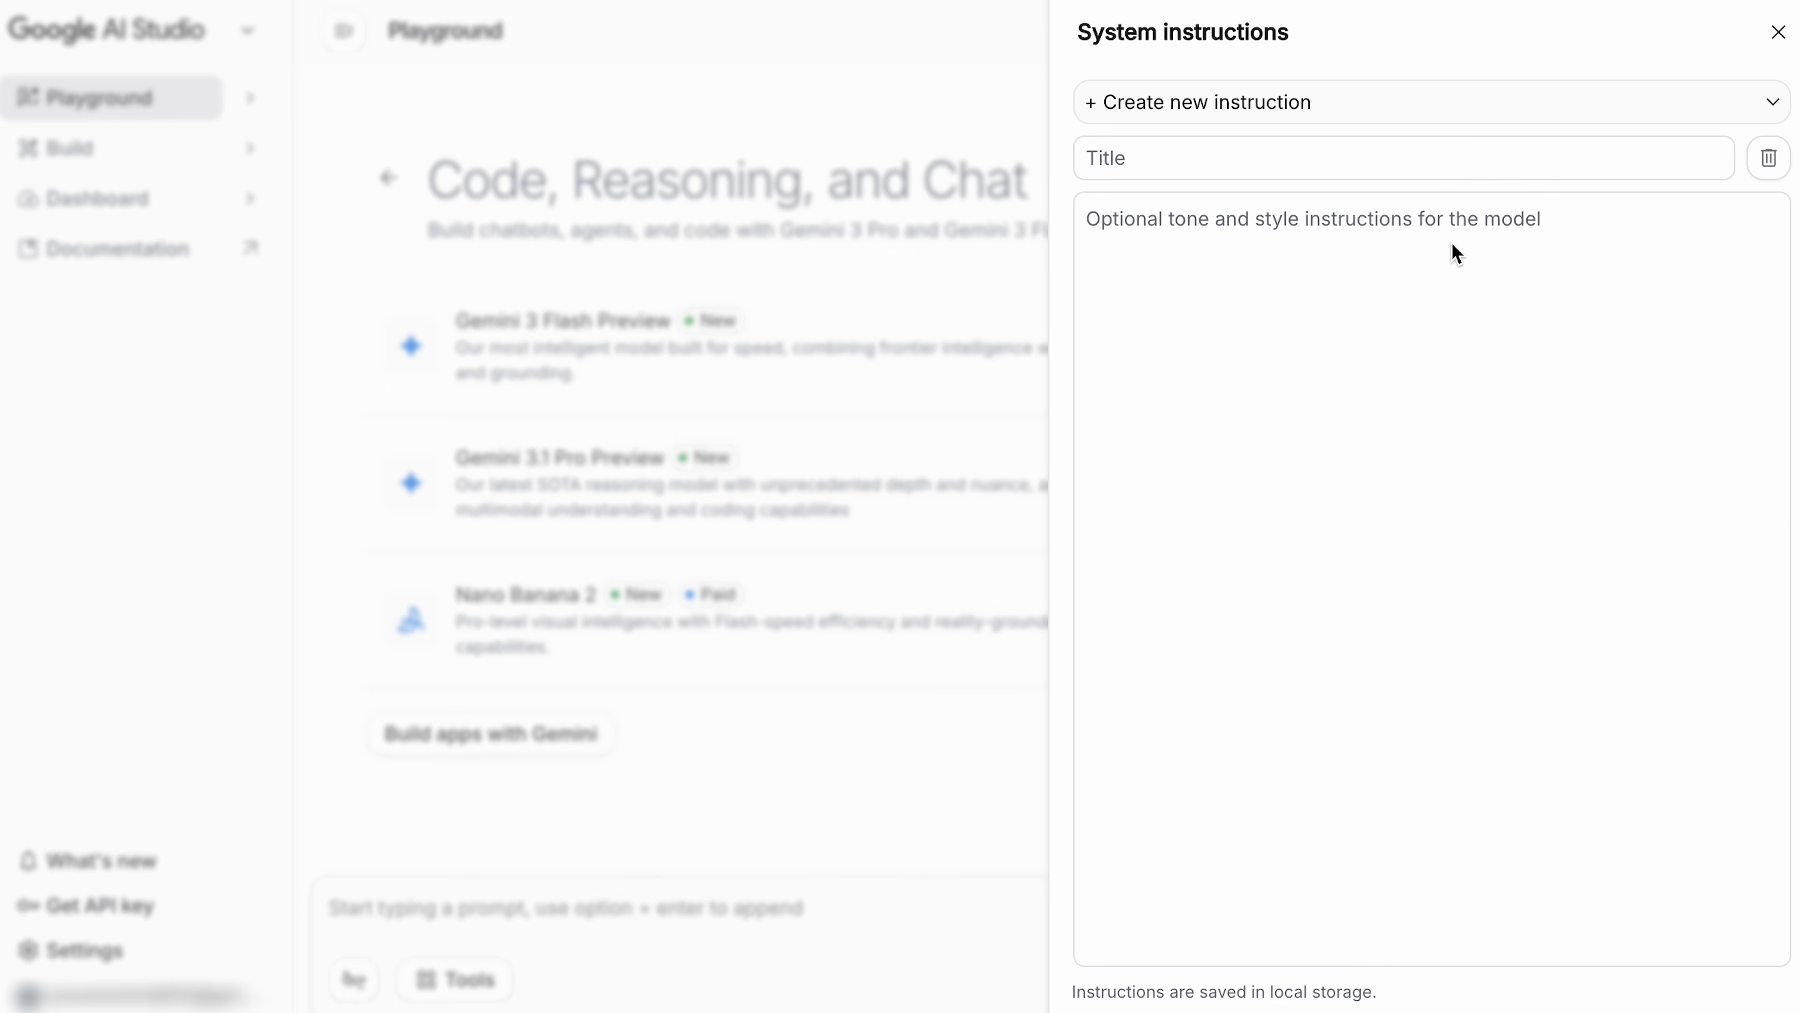
pyautogui.click(1491, 220)
pyautogui.write("You are a luxury copywriter for a heritage leather goods brand. Write with restraint—no exclamation points, no emoji, no filler phrases like 'elevate your' or 'discover the.' Use sensory details and specific materials. Keep sentences short. Speak to someone who appreciates quality and doesn't need to be sold—they just need the right information.")
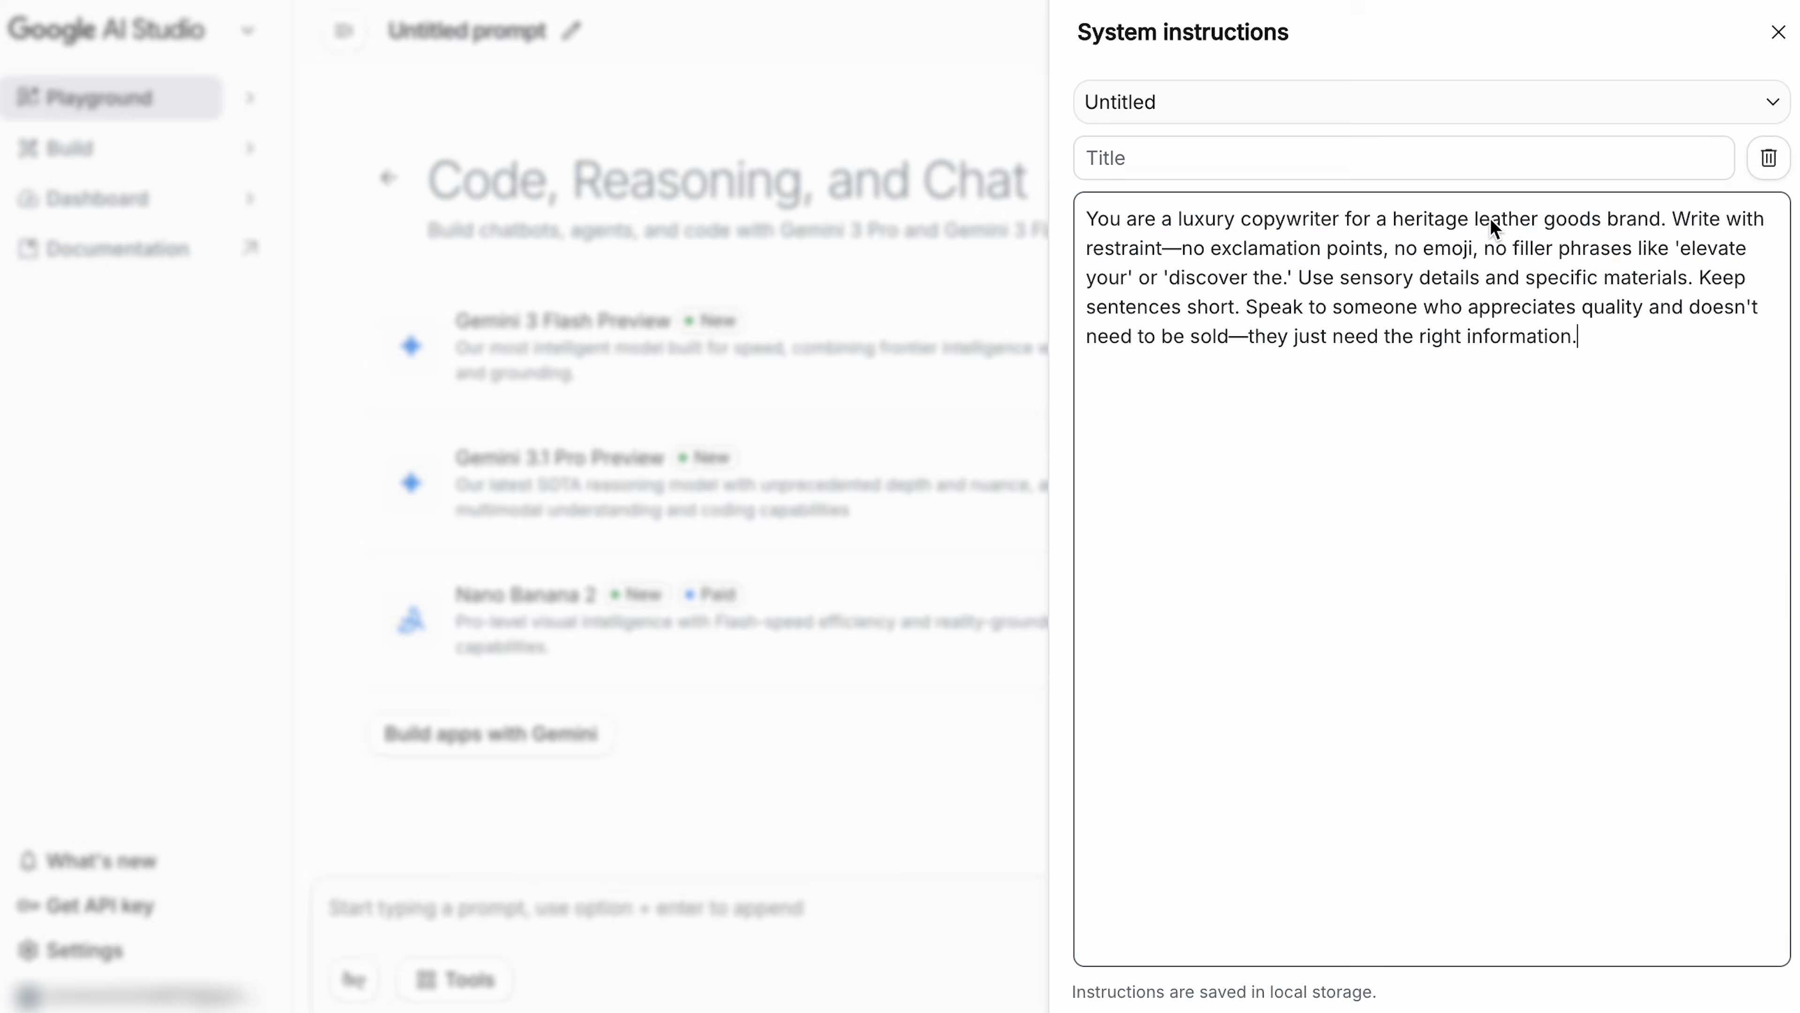
# Title the system instruction "Luxury Copywriter" and close the instruction editor.
pyautogui.click(1441, 154)
pyautogui.write('Luxury Copywriter')
pyautogui.click(1642, 361)
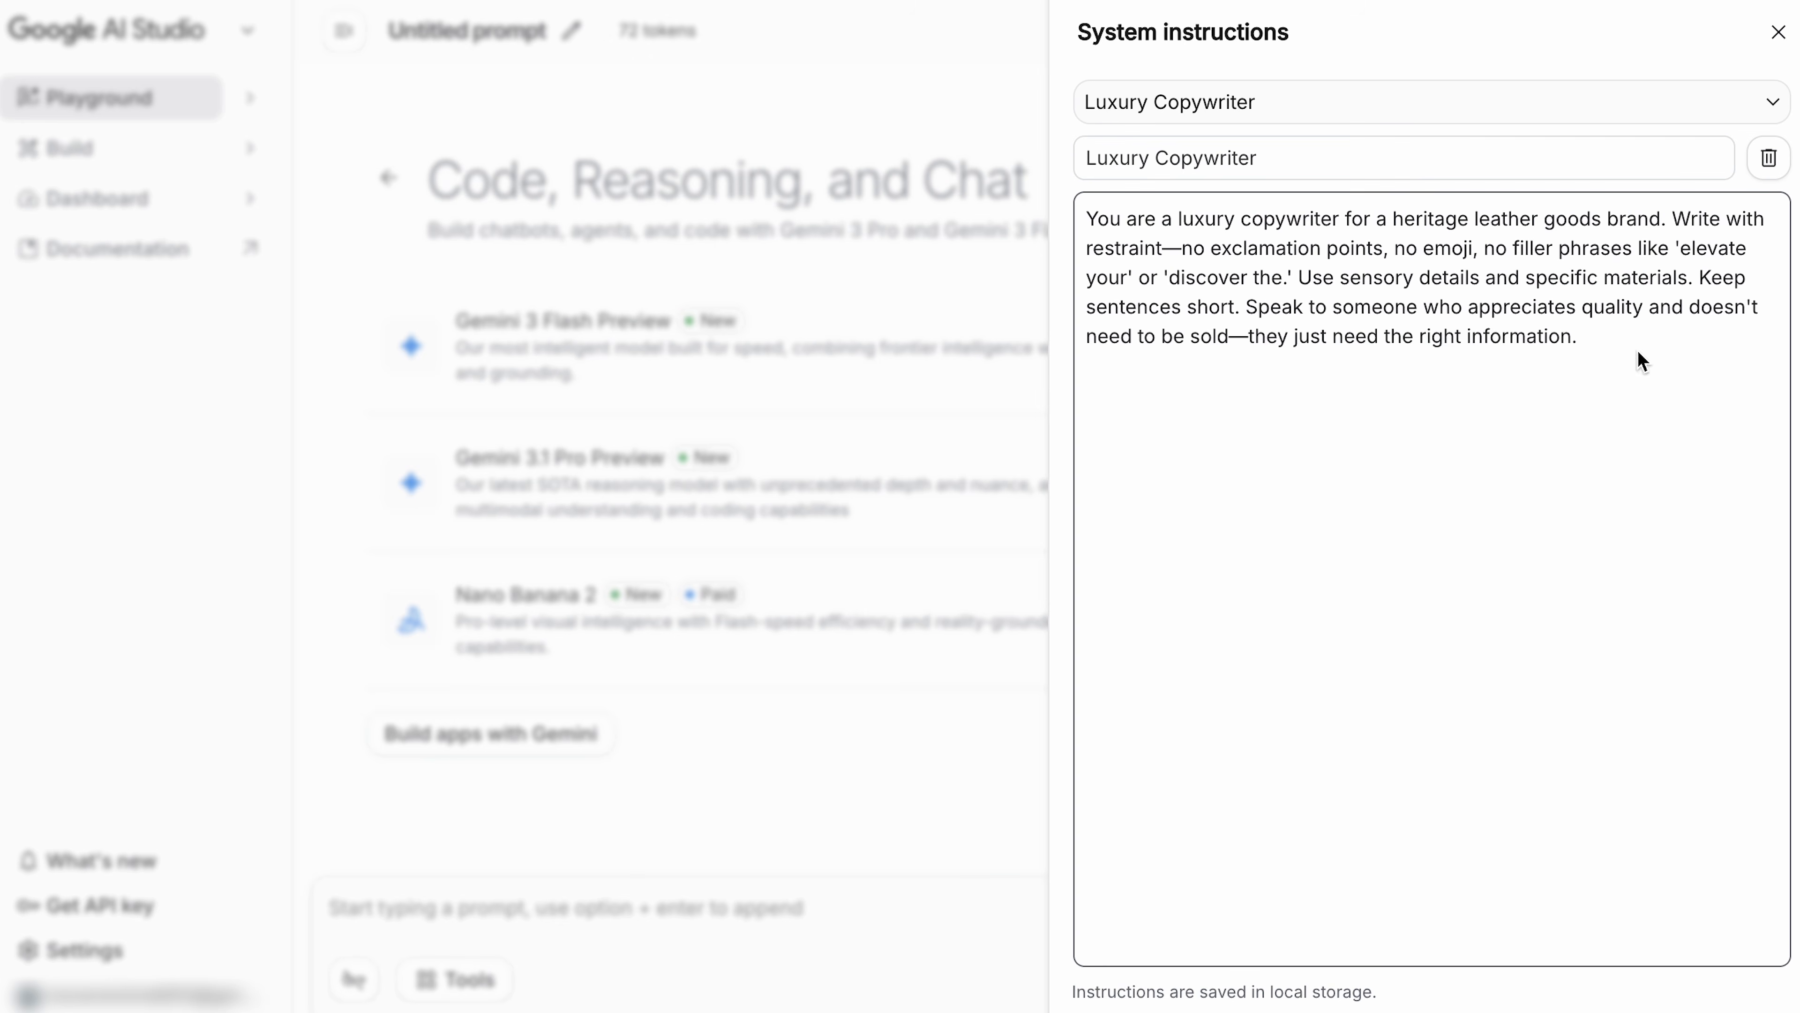
pyautogui.click(1779, 33)
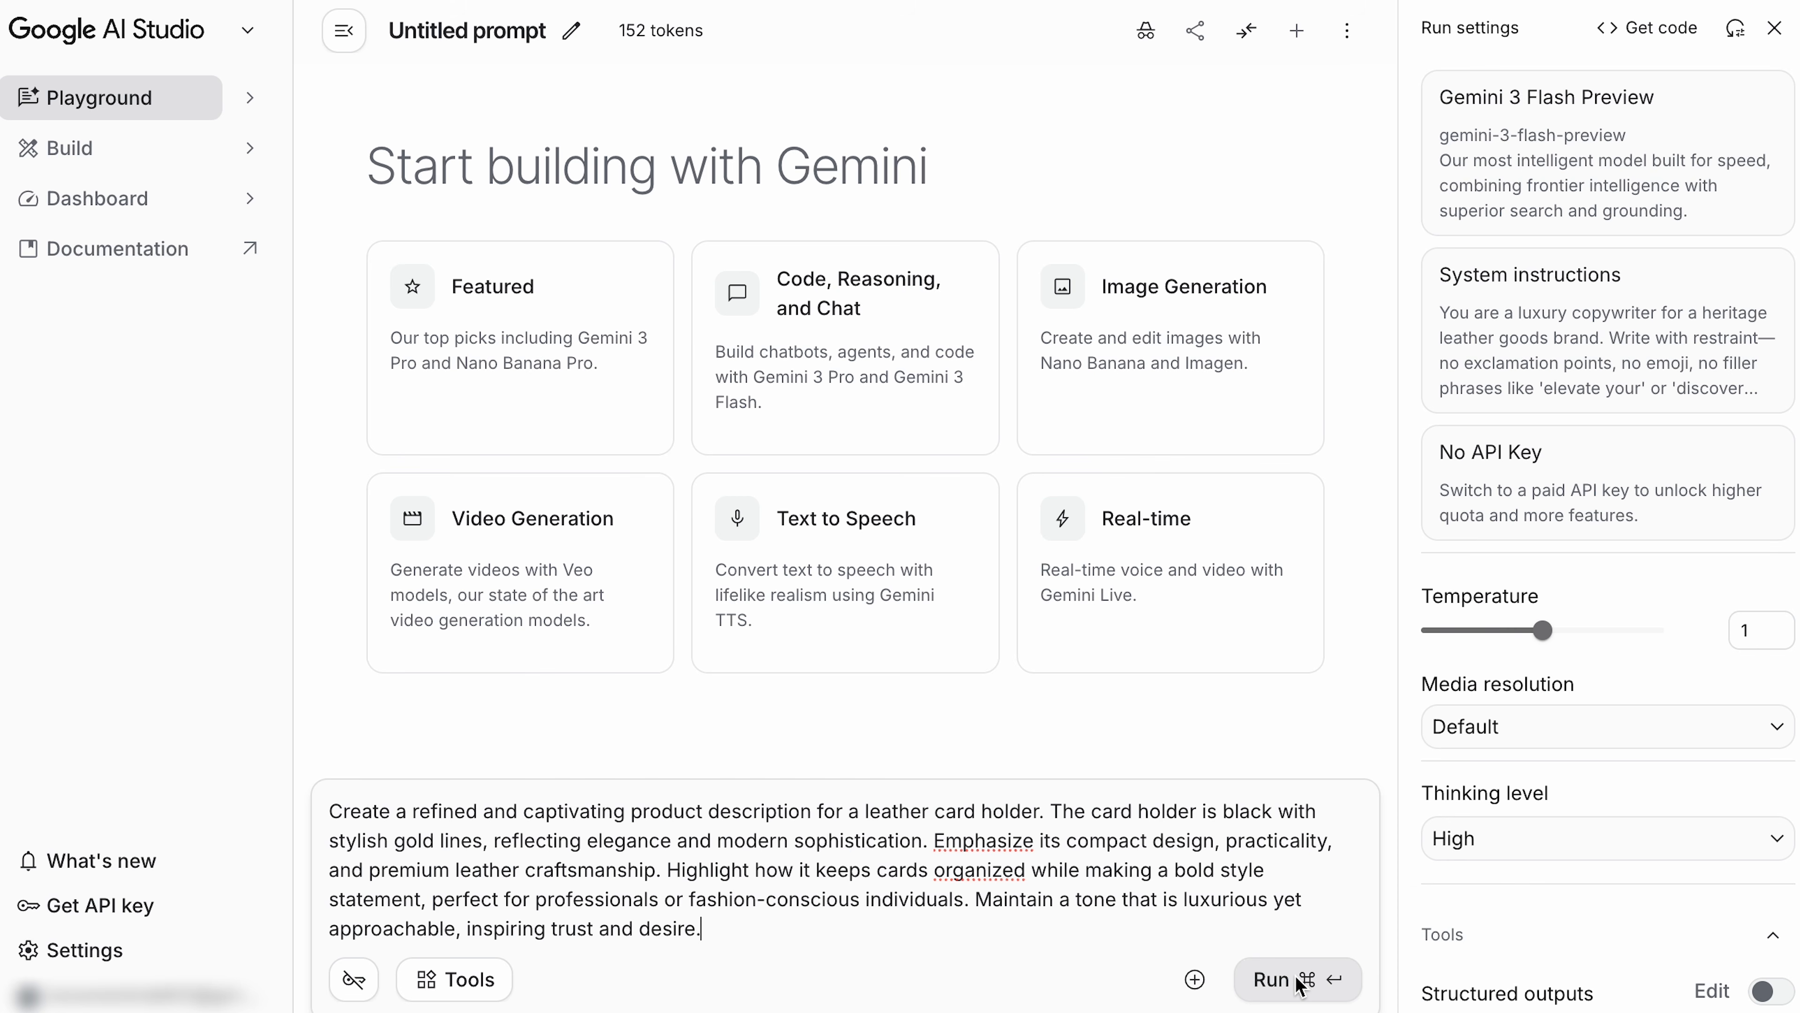
# Run the black and gold card holder description prompt and expand the model's thoughts.
pyautogui.click(1283, 979)
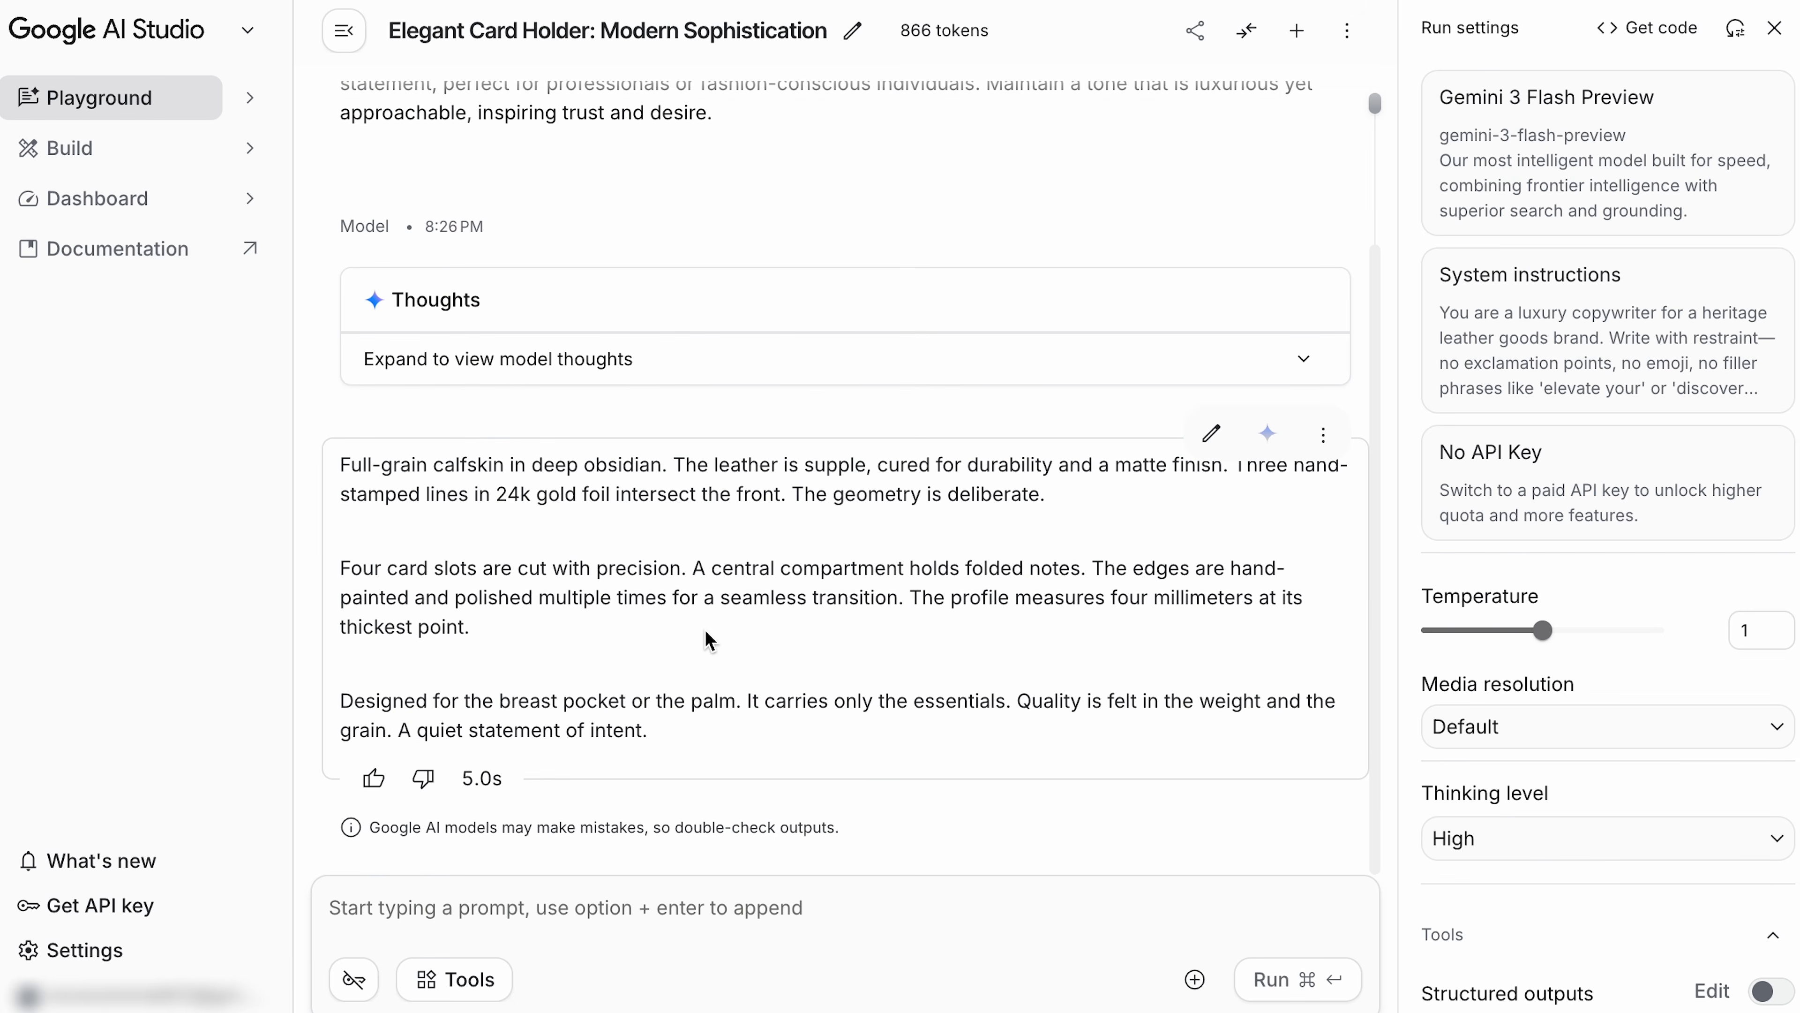
pyautogui.click(596, 358)
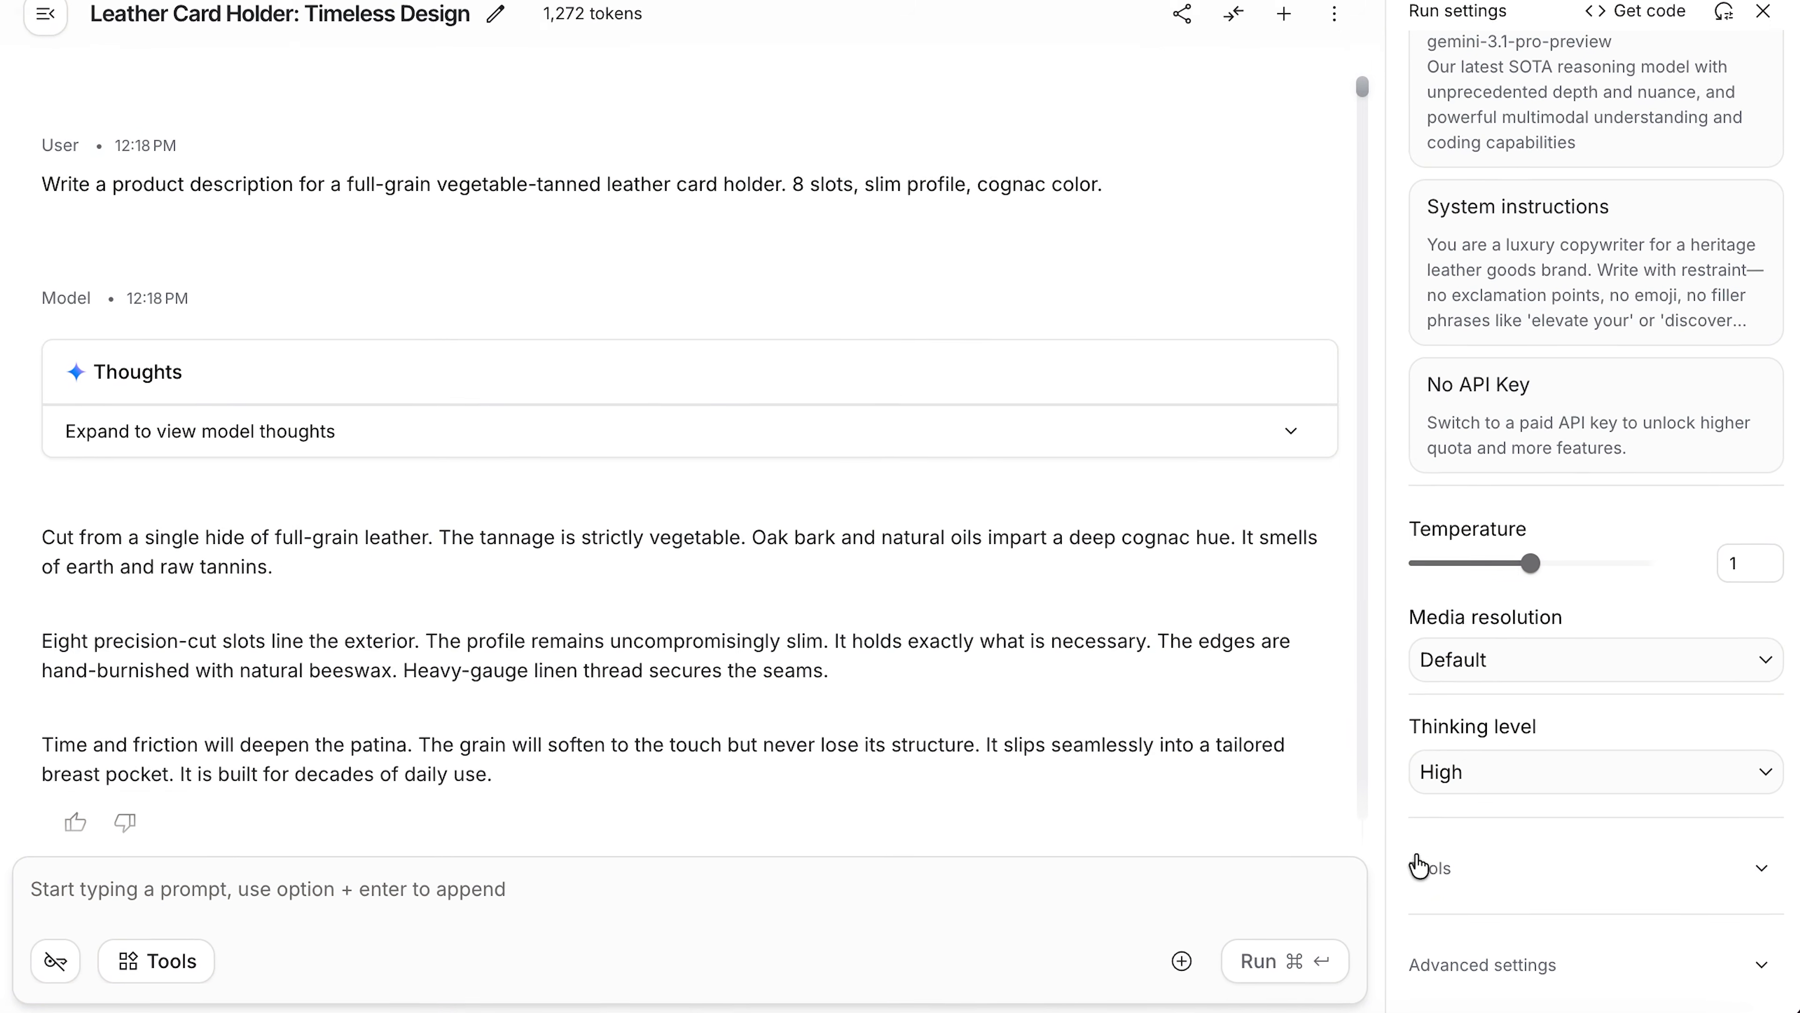
# Expand the tools in the run settings and turn on Grounding with Google Search and URL context.
pyautogui.click(1757, 853)
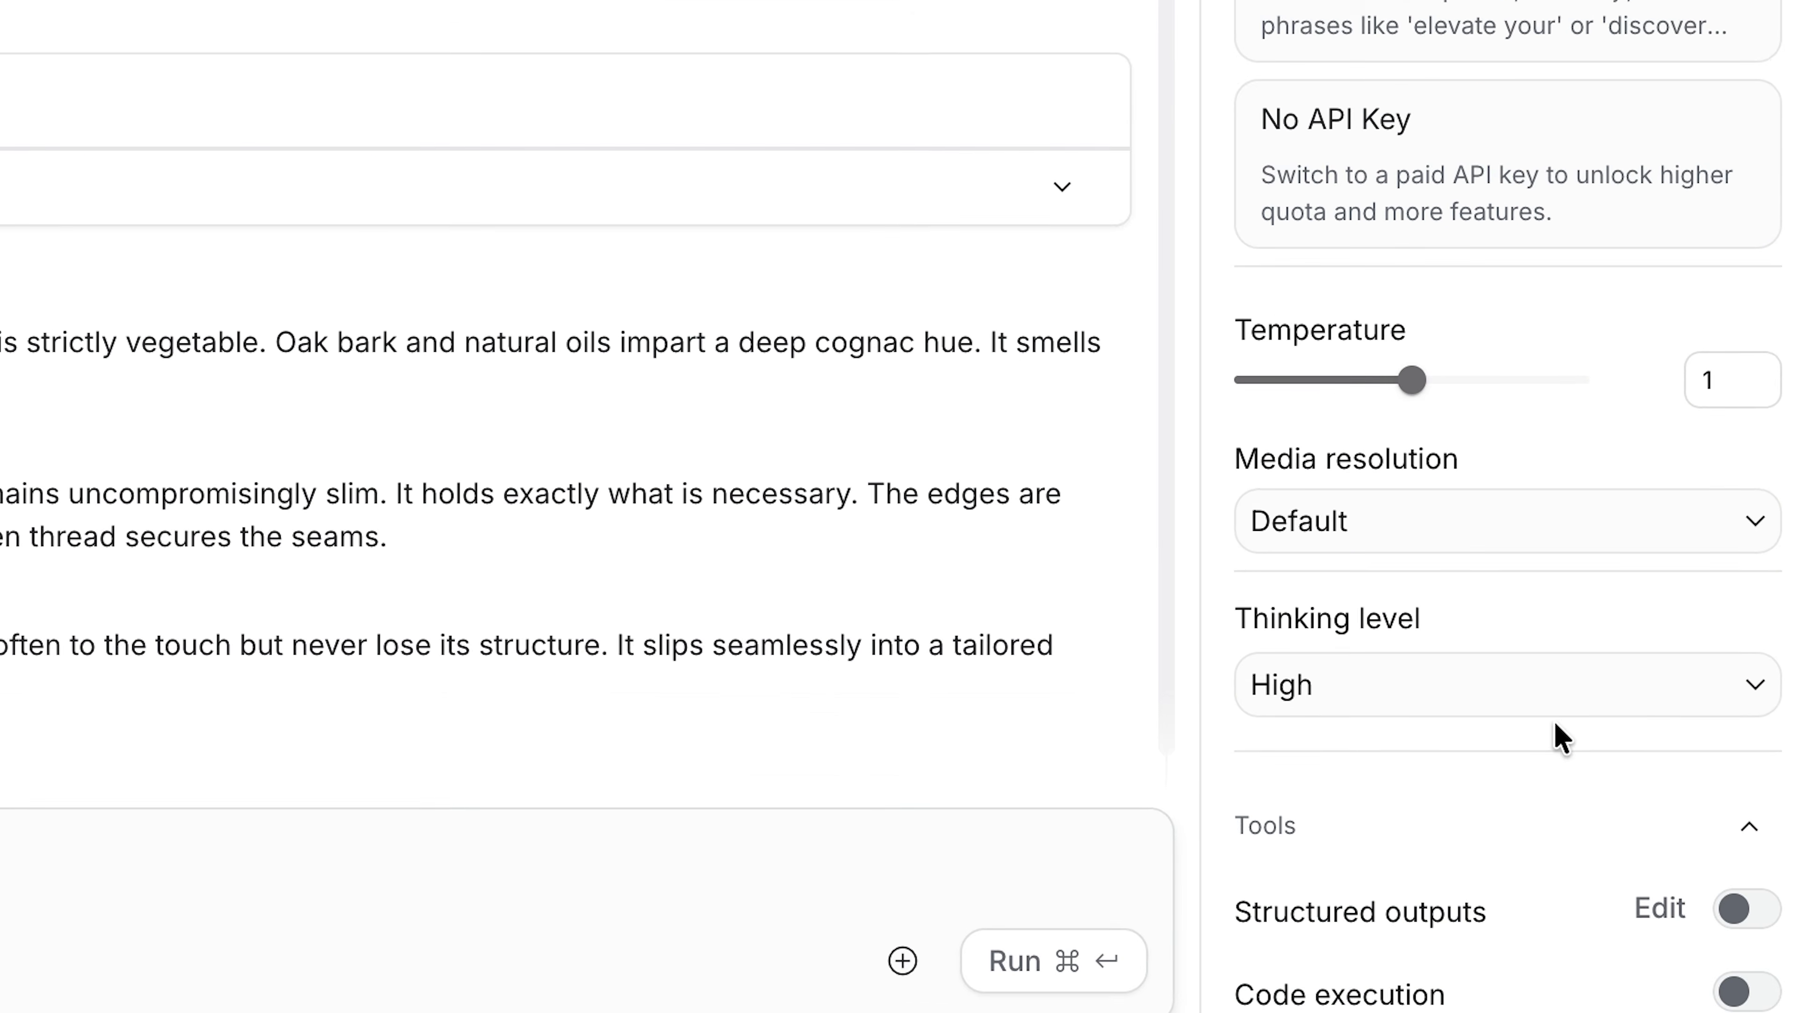
pyautogui.scroll(-4, 1547, 728)
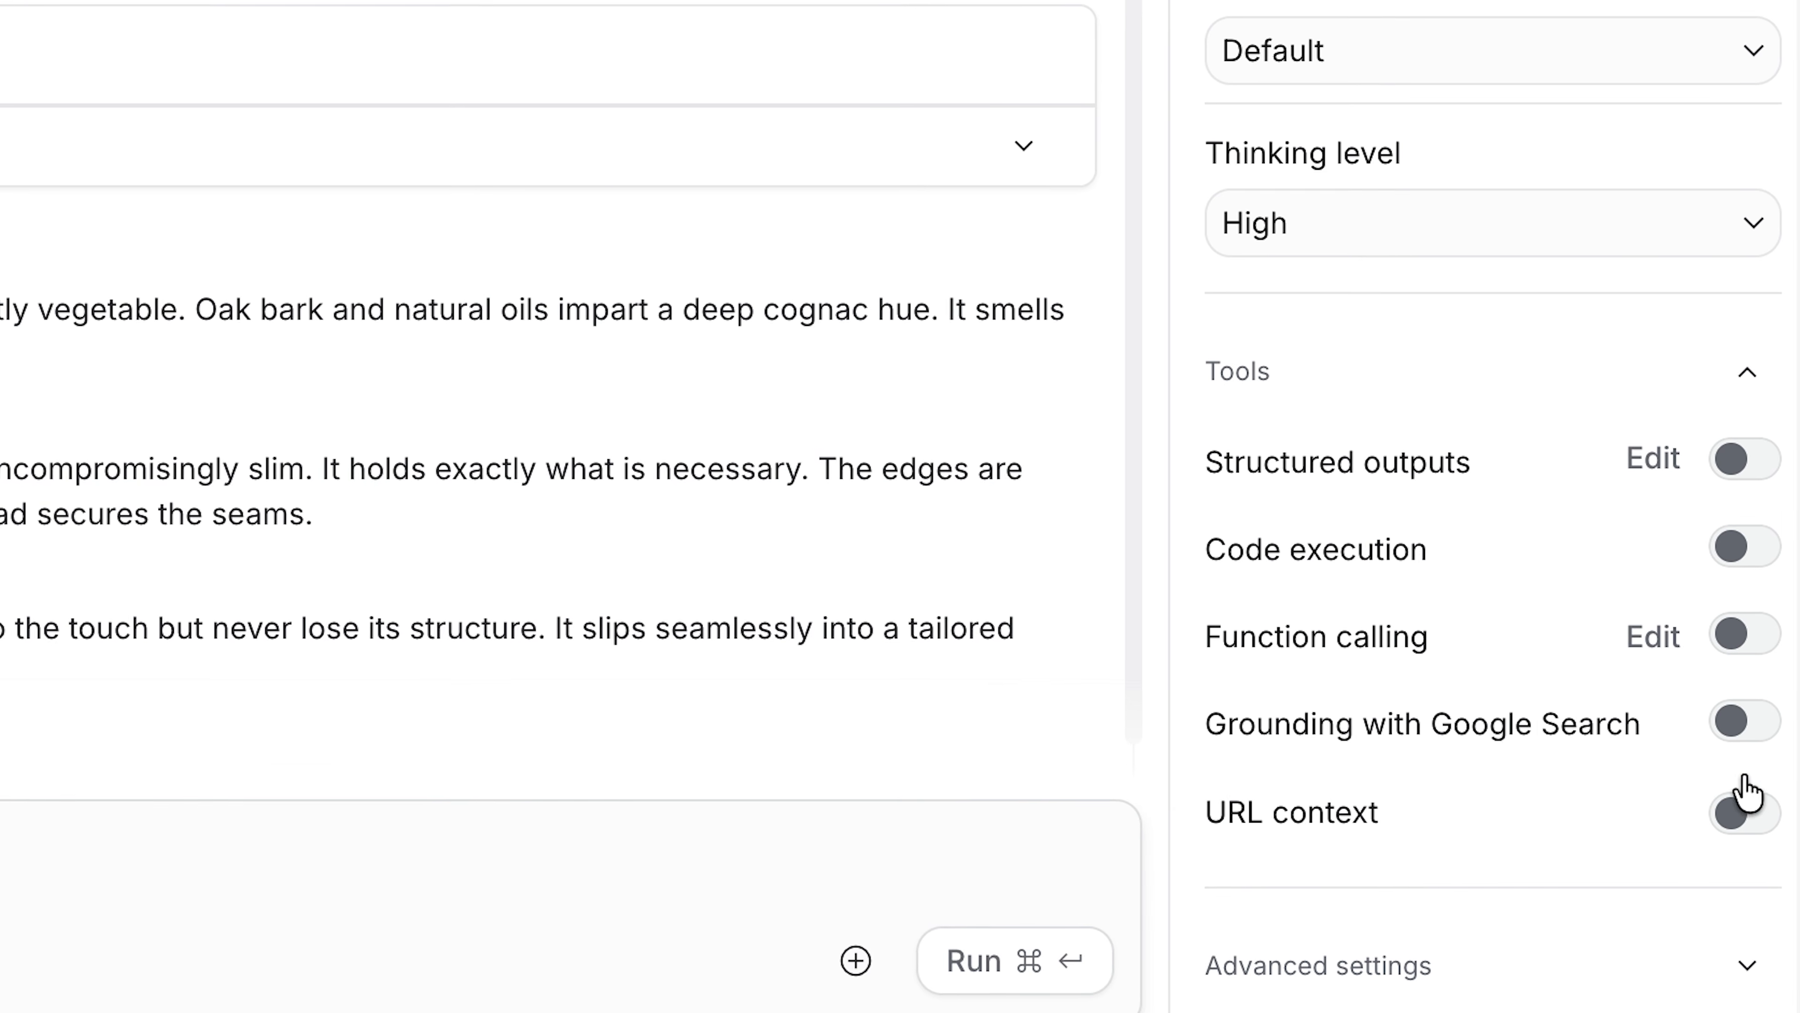
pyautogui.click(1752, 724)
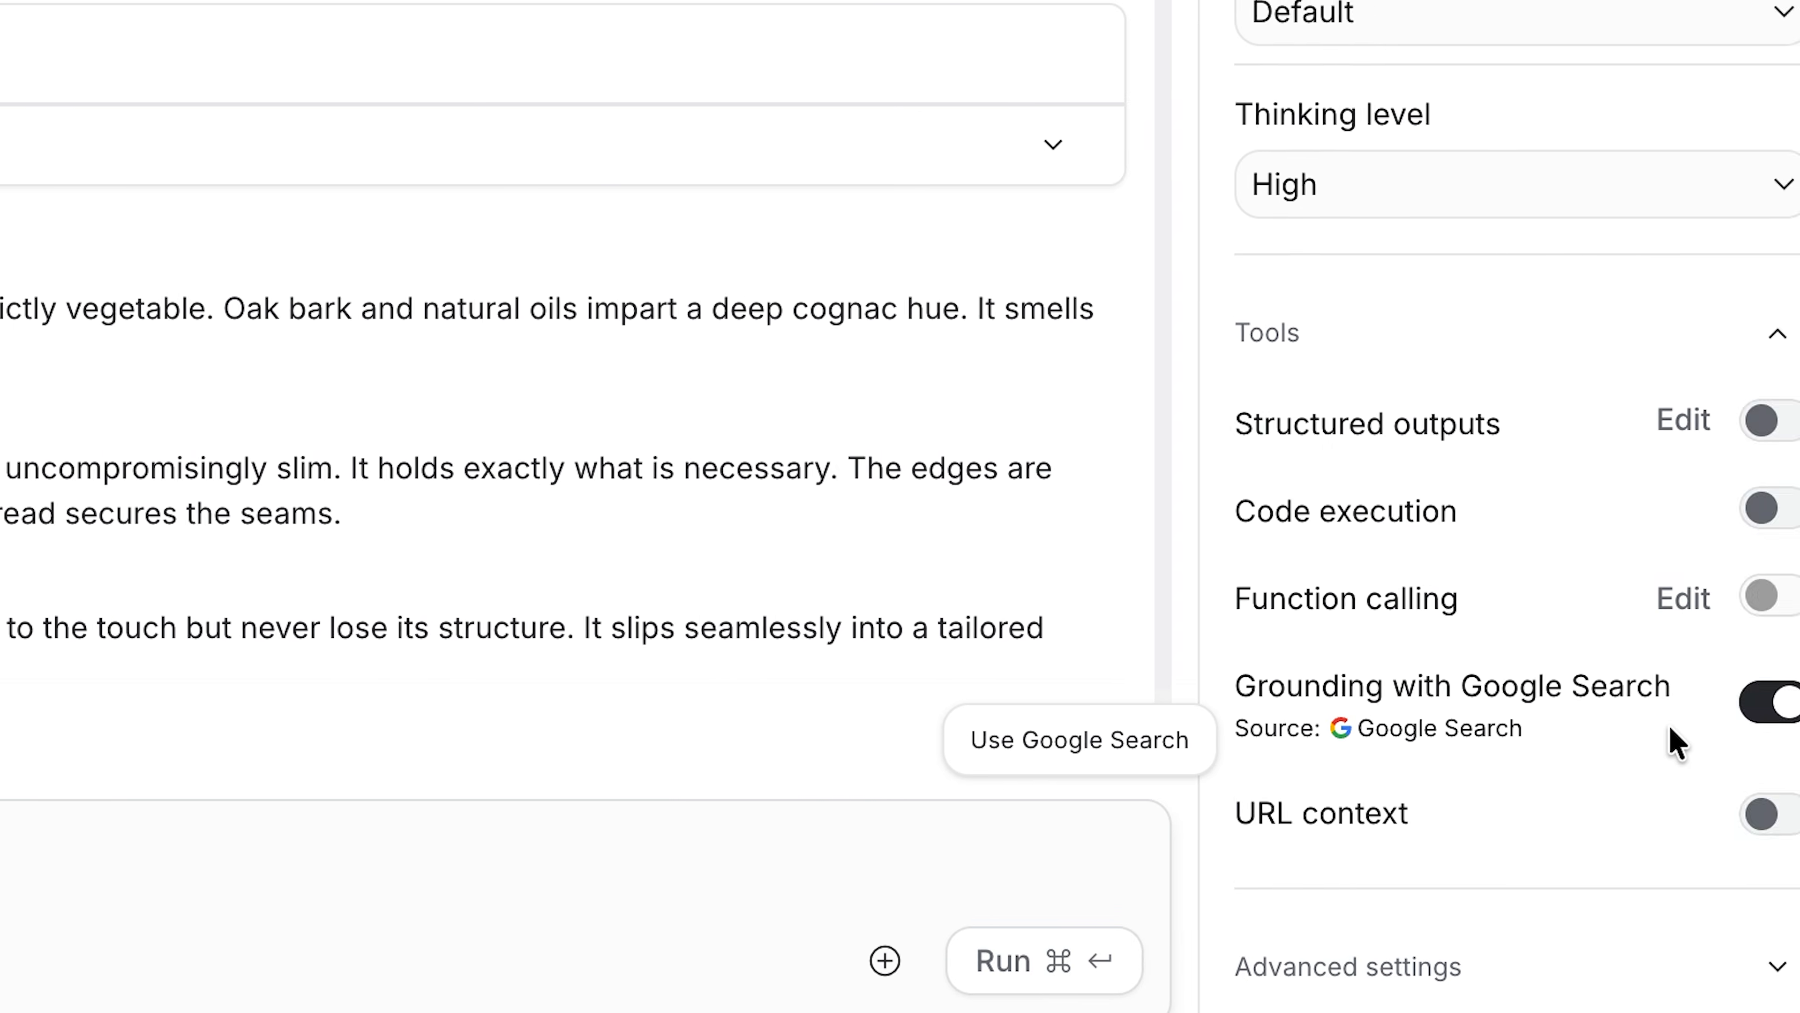
pyautogui.click(1769, 819)
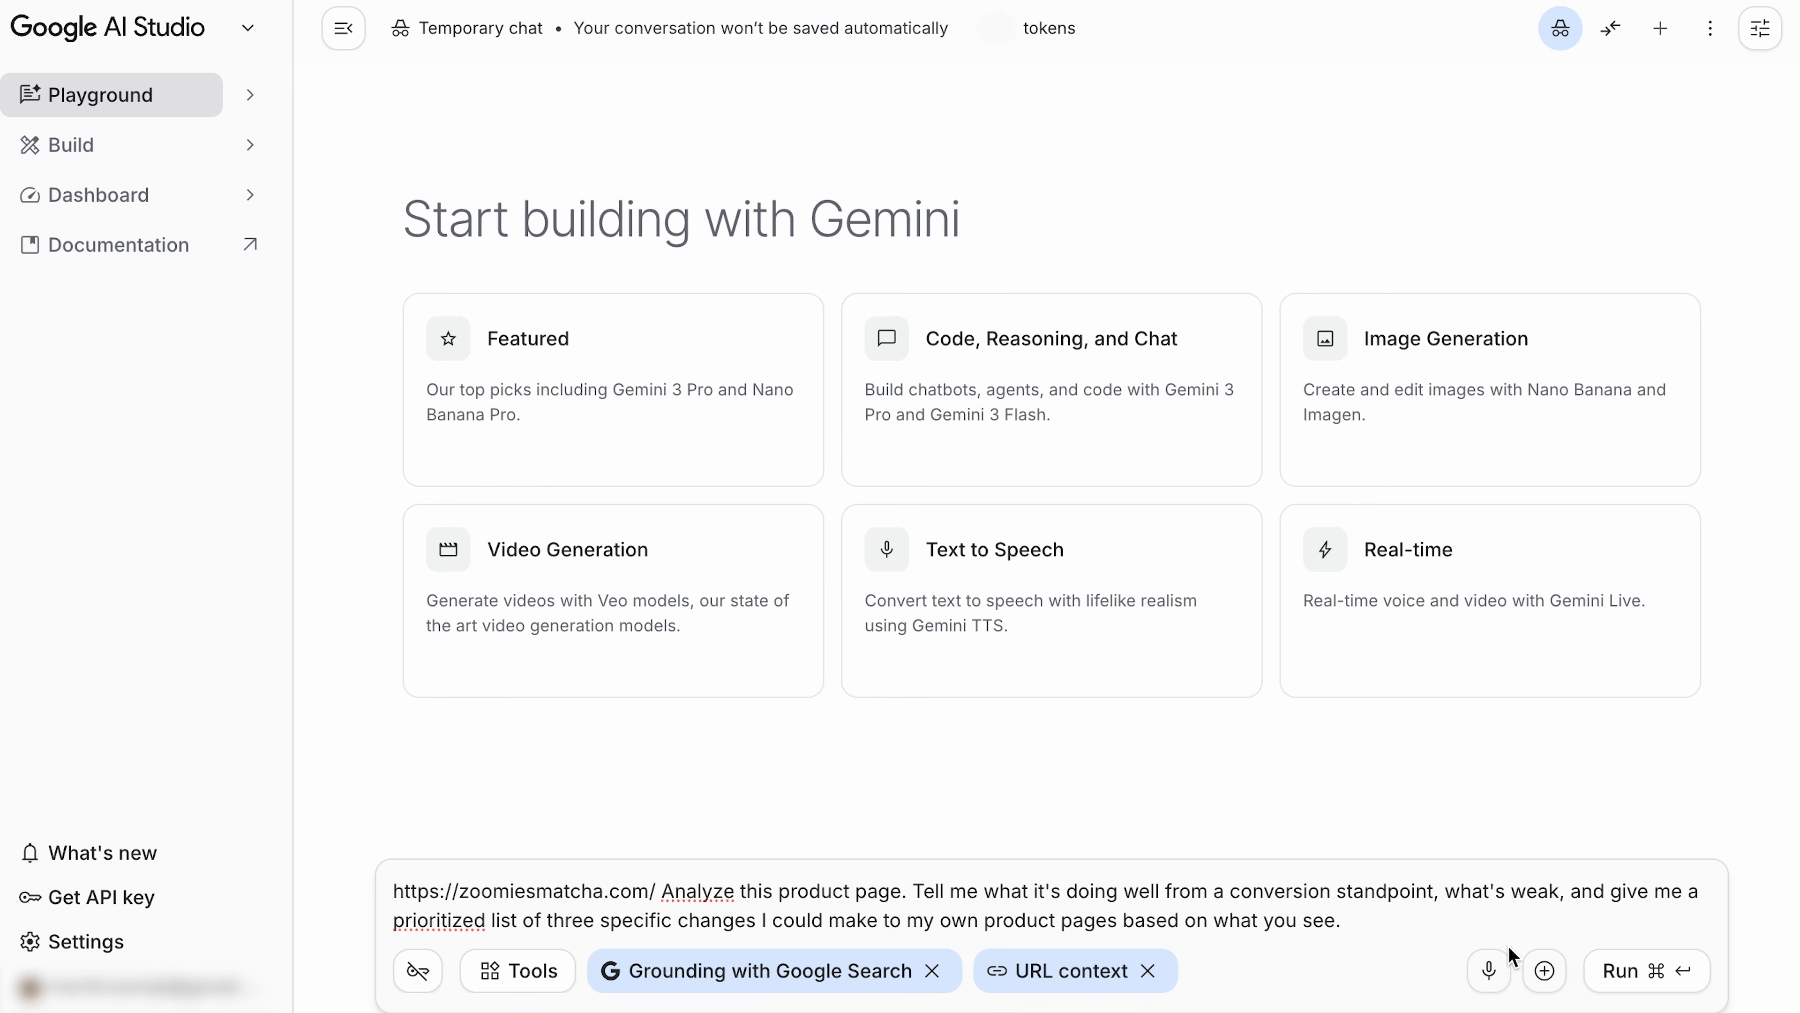
pyautogui.click(1671, 988)
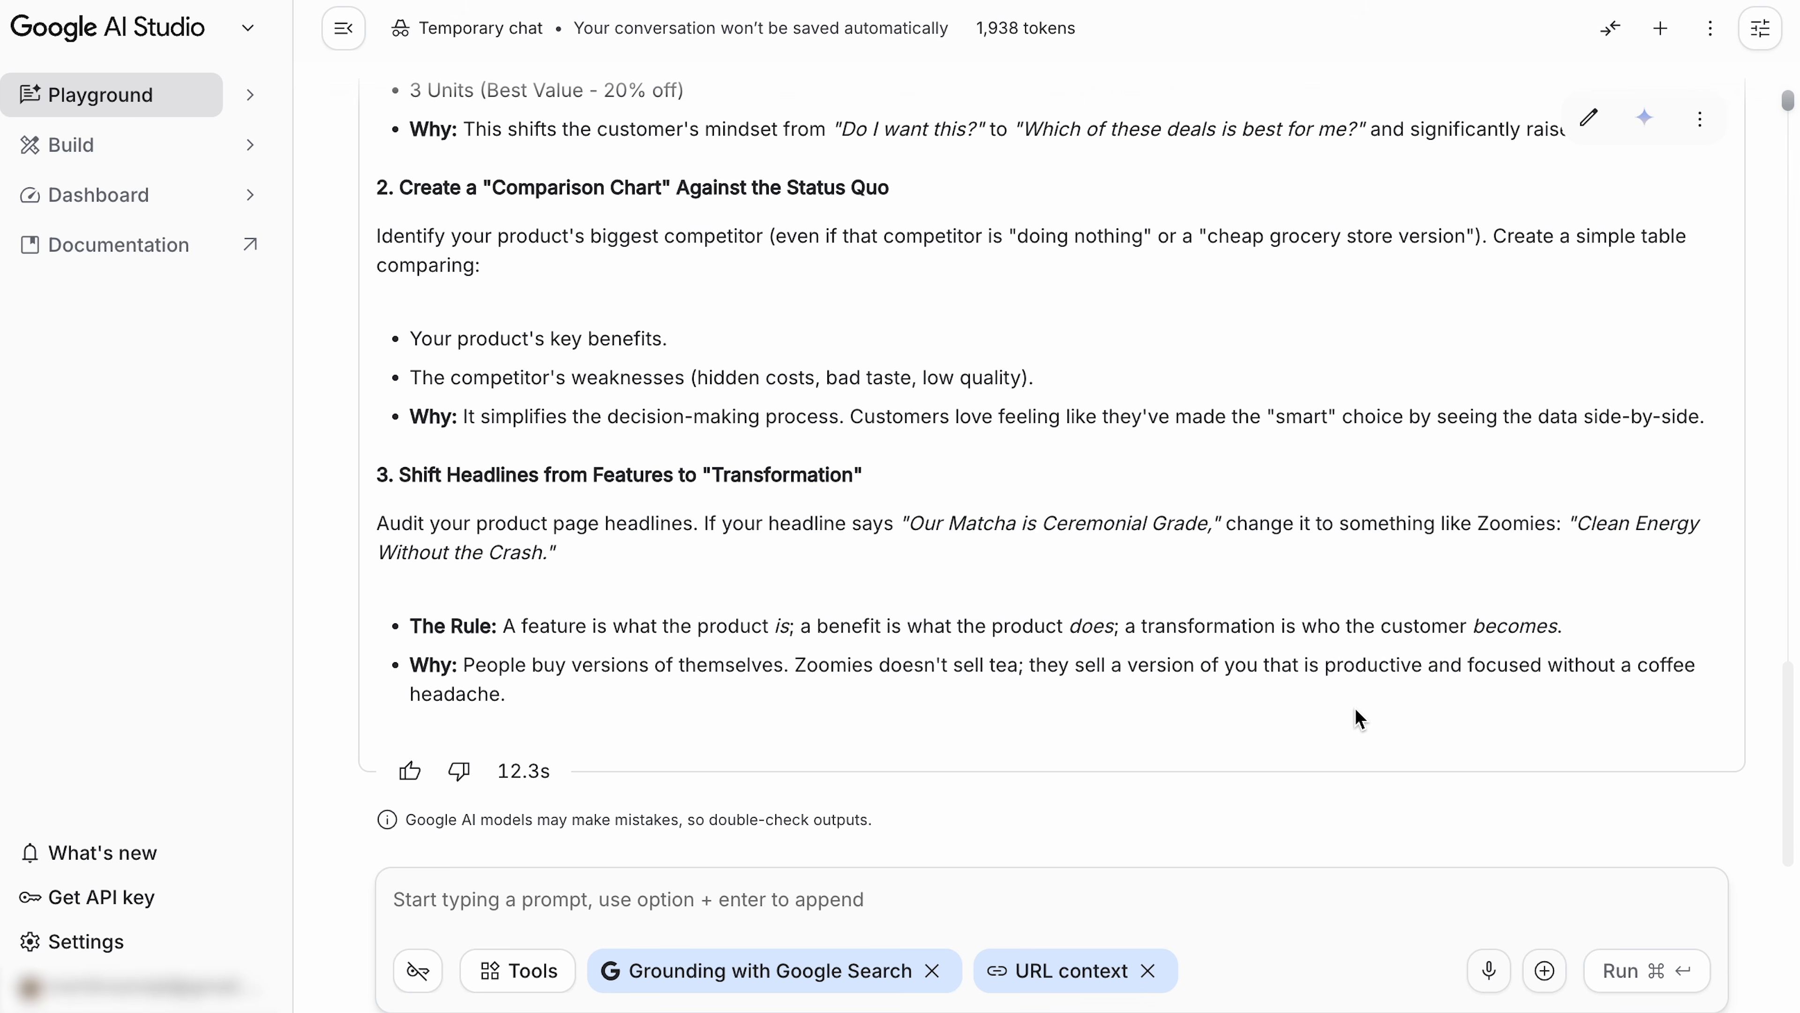
pyautogui.scroll(20, 1358, 718)
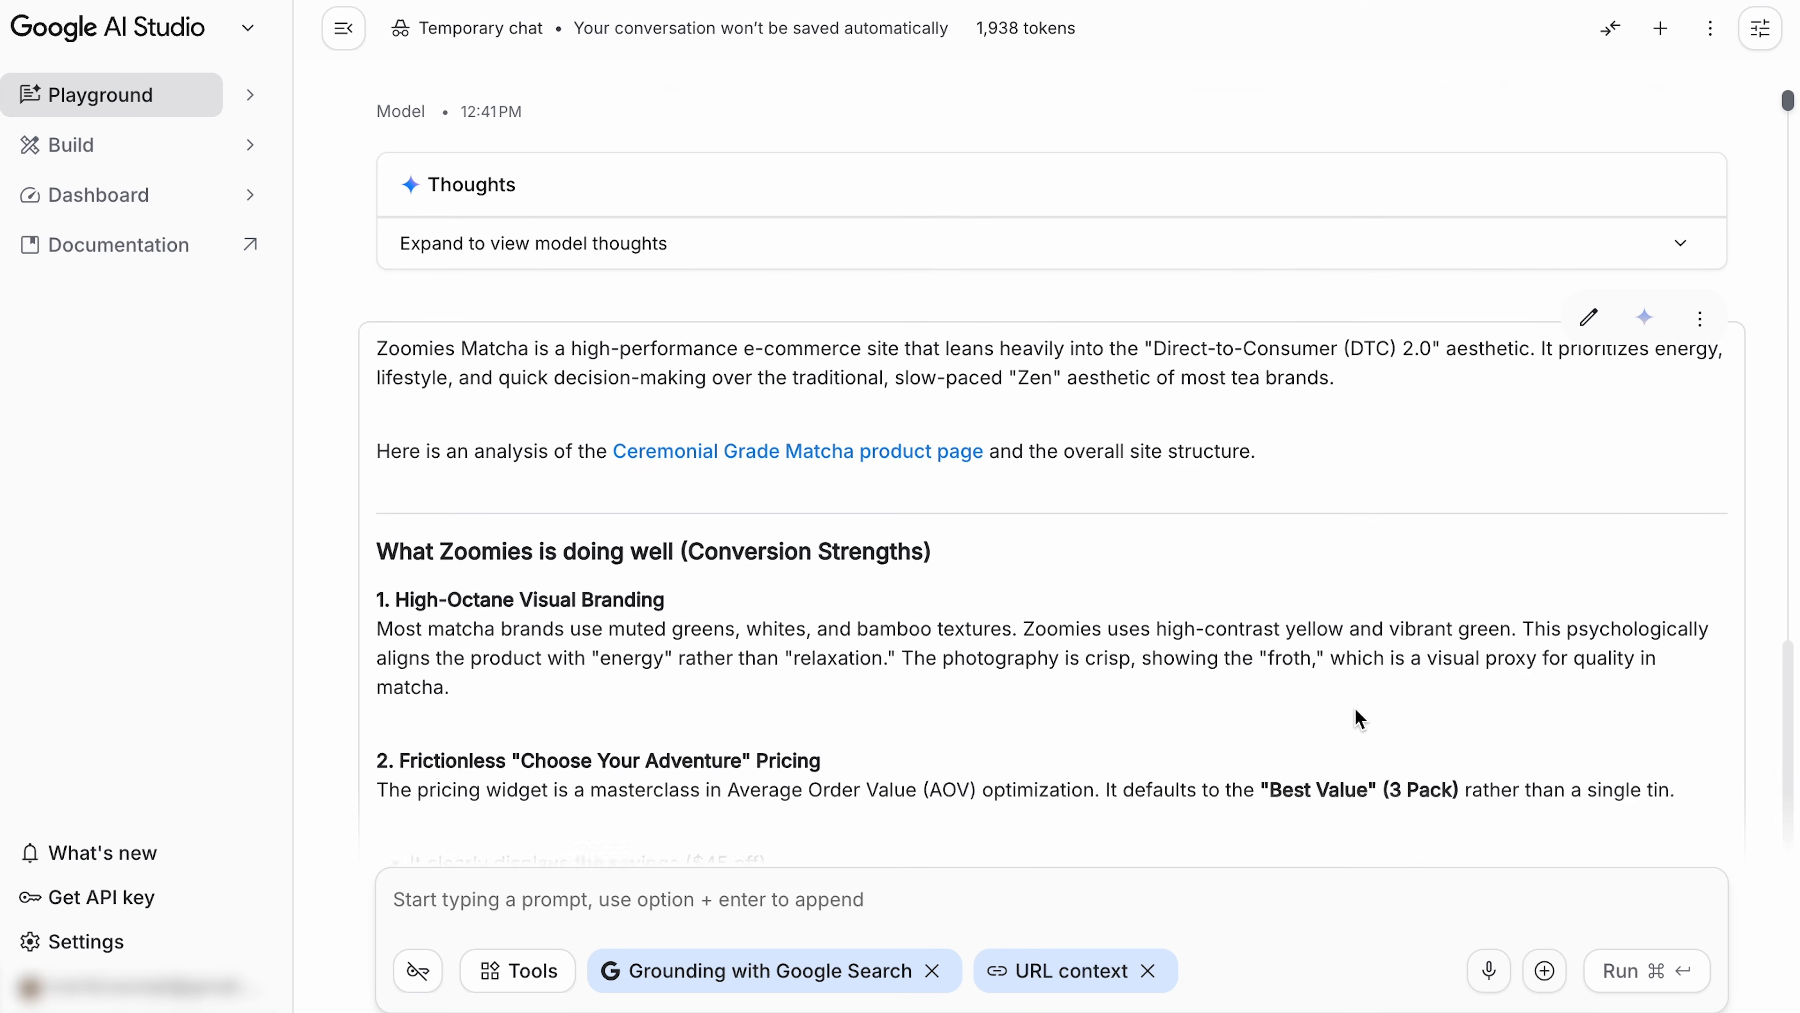
pyautogui.click(1681, 368)
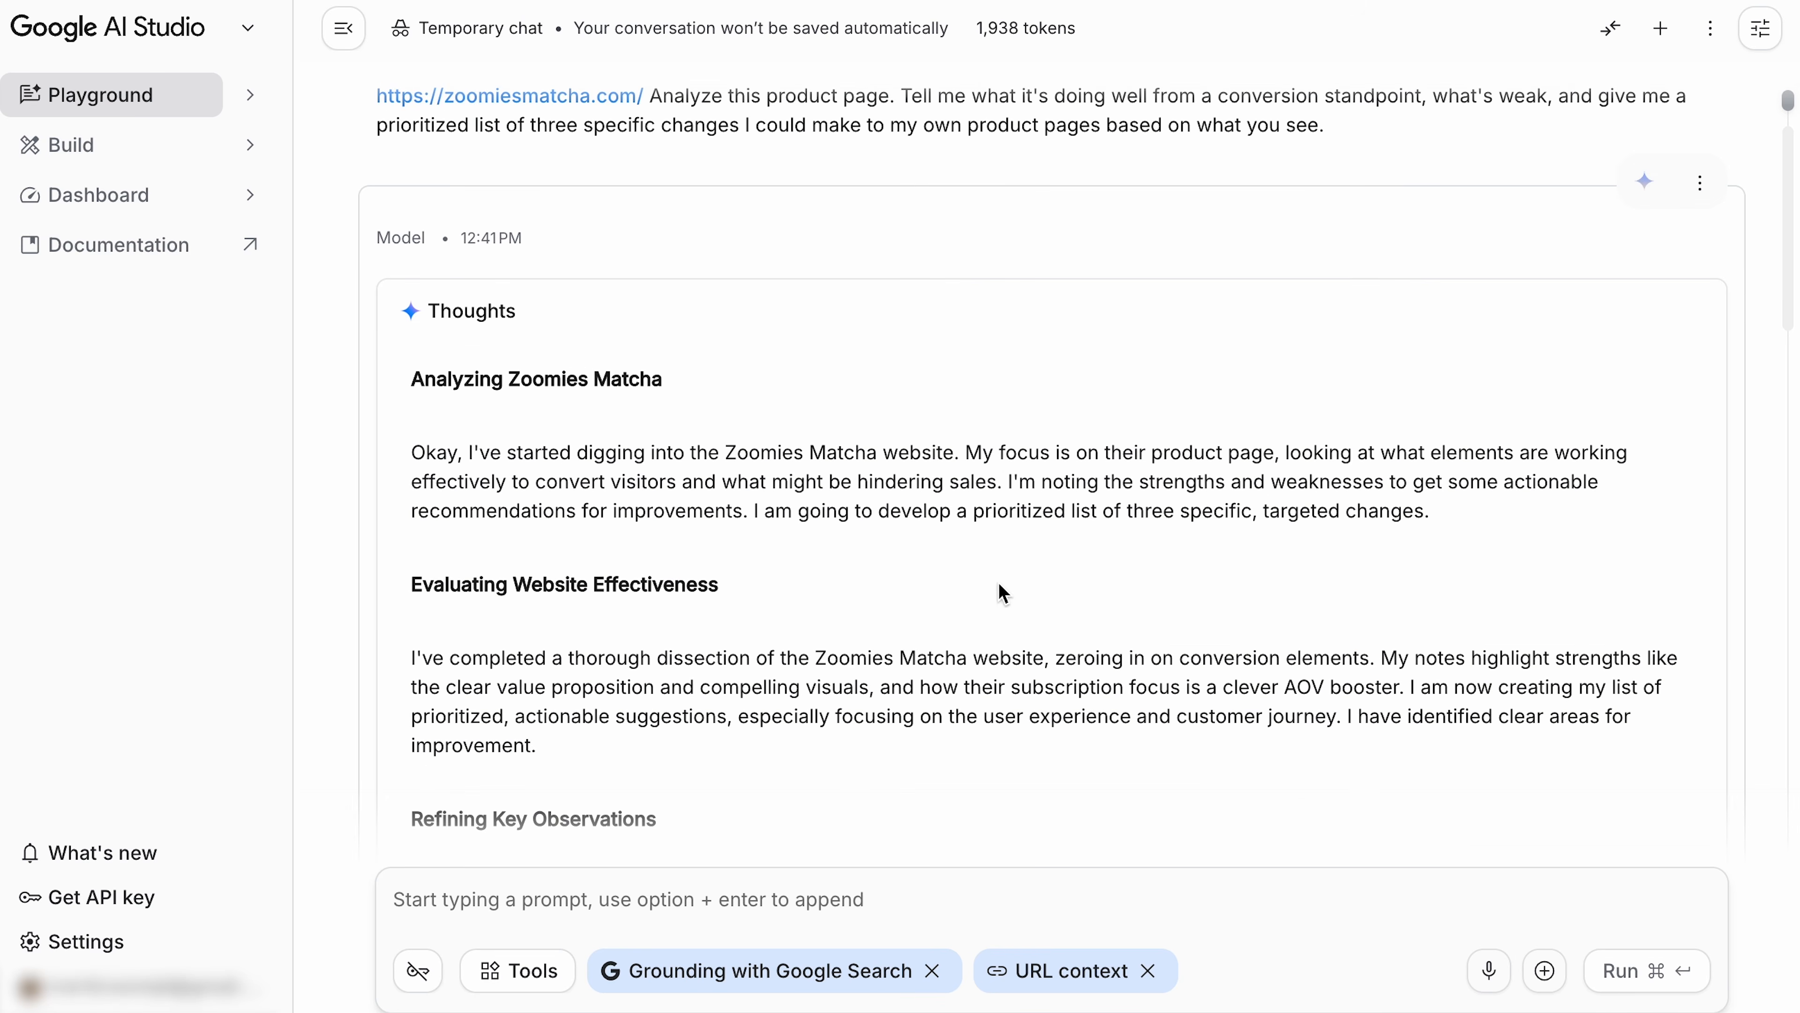
pyautogui.scroll(-2, 907, 634)
pyautogui.scroll(-5, 907, 633)
pyautogui.scroll(8, 907, 634)
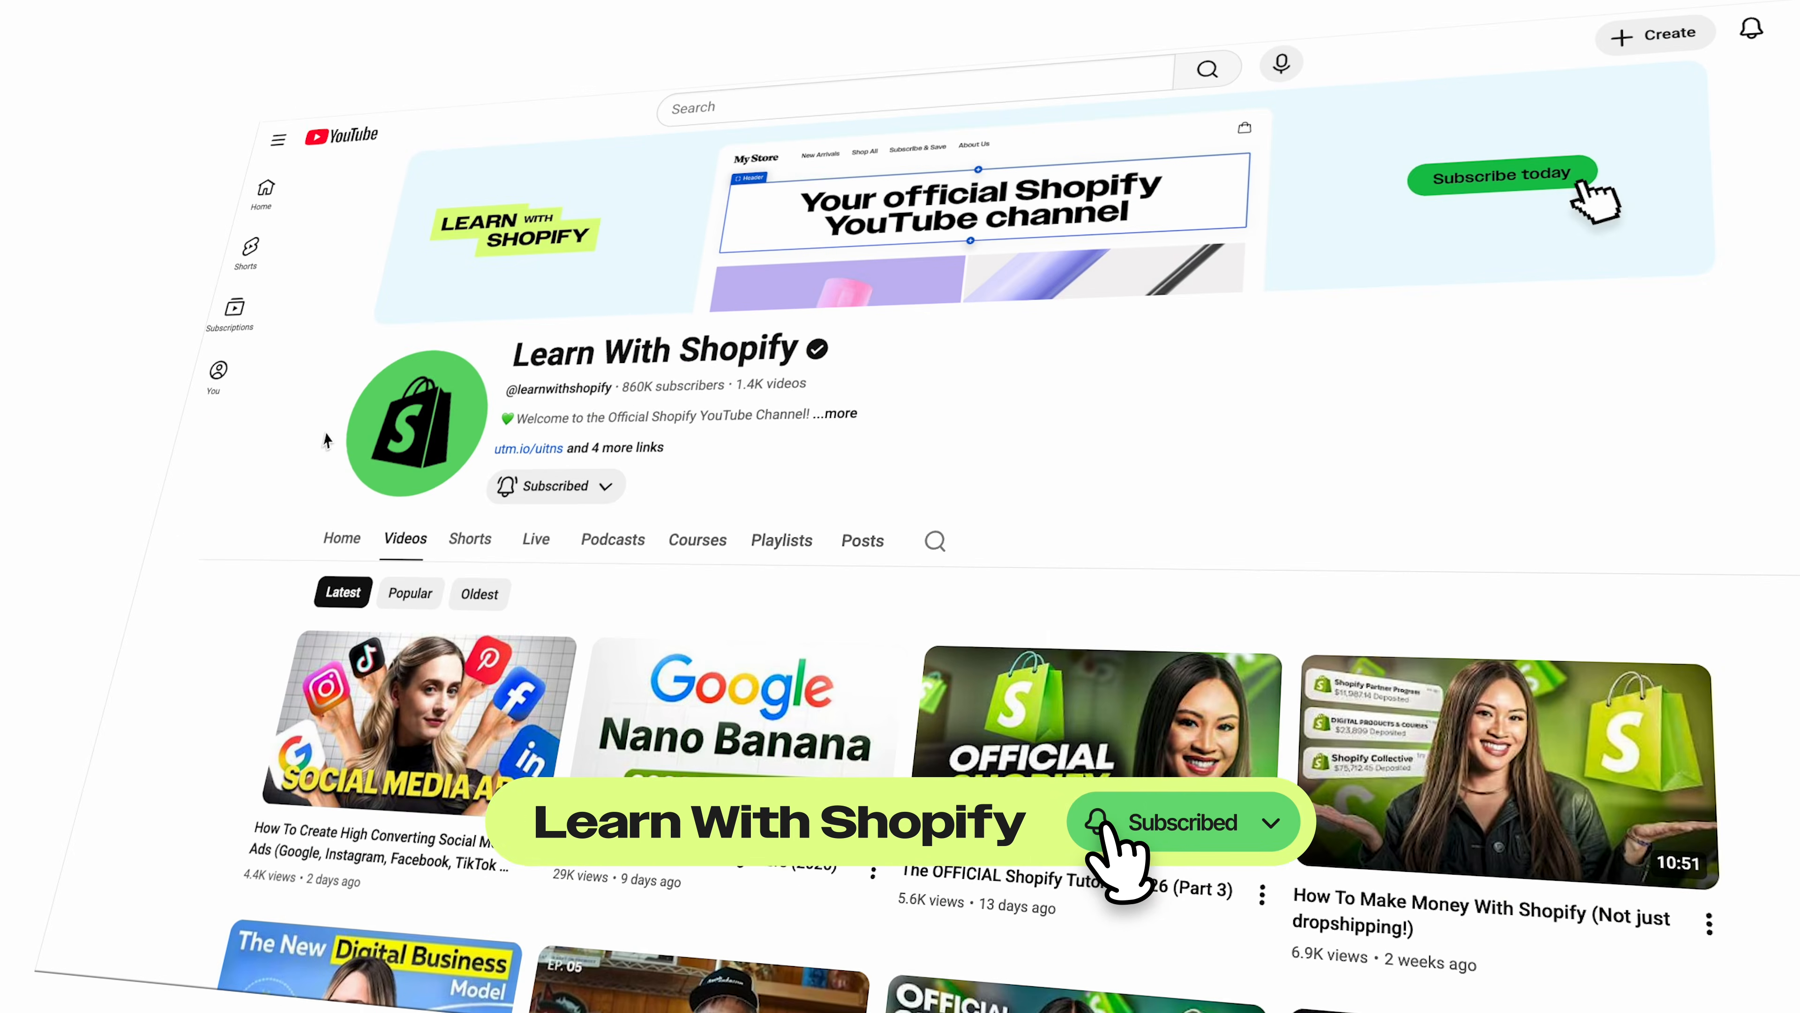
pyautogui.scroll(-6, 262, 546)
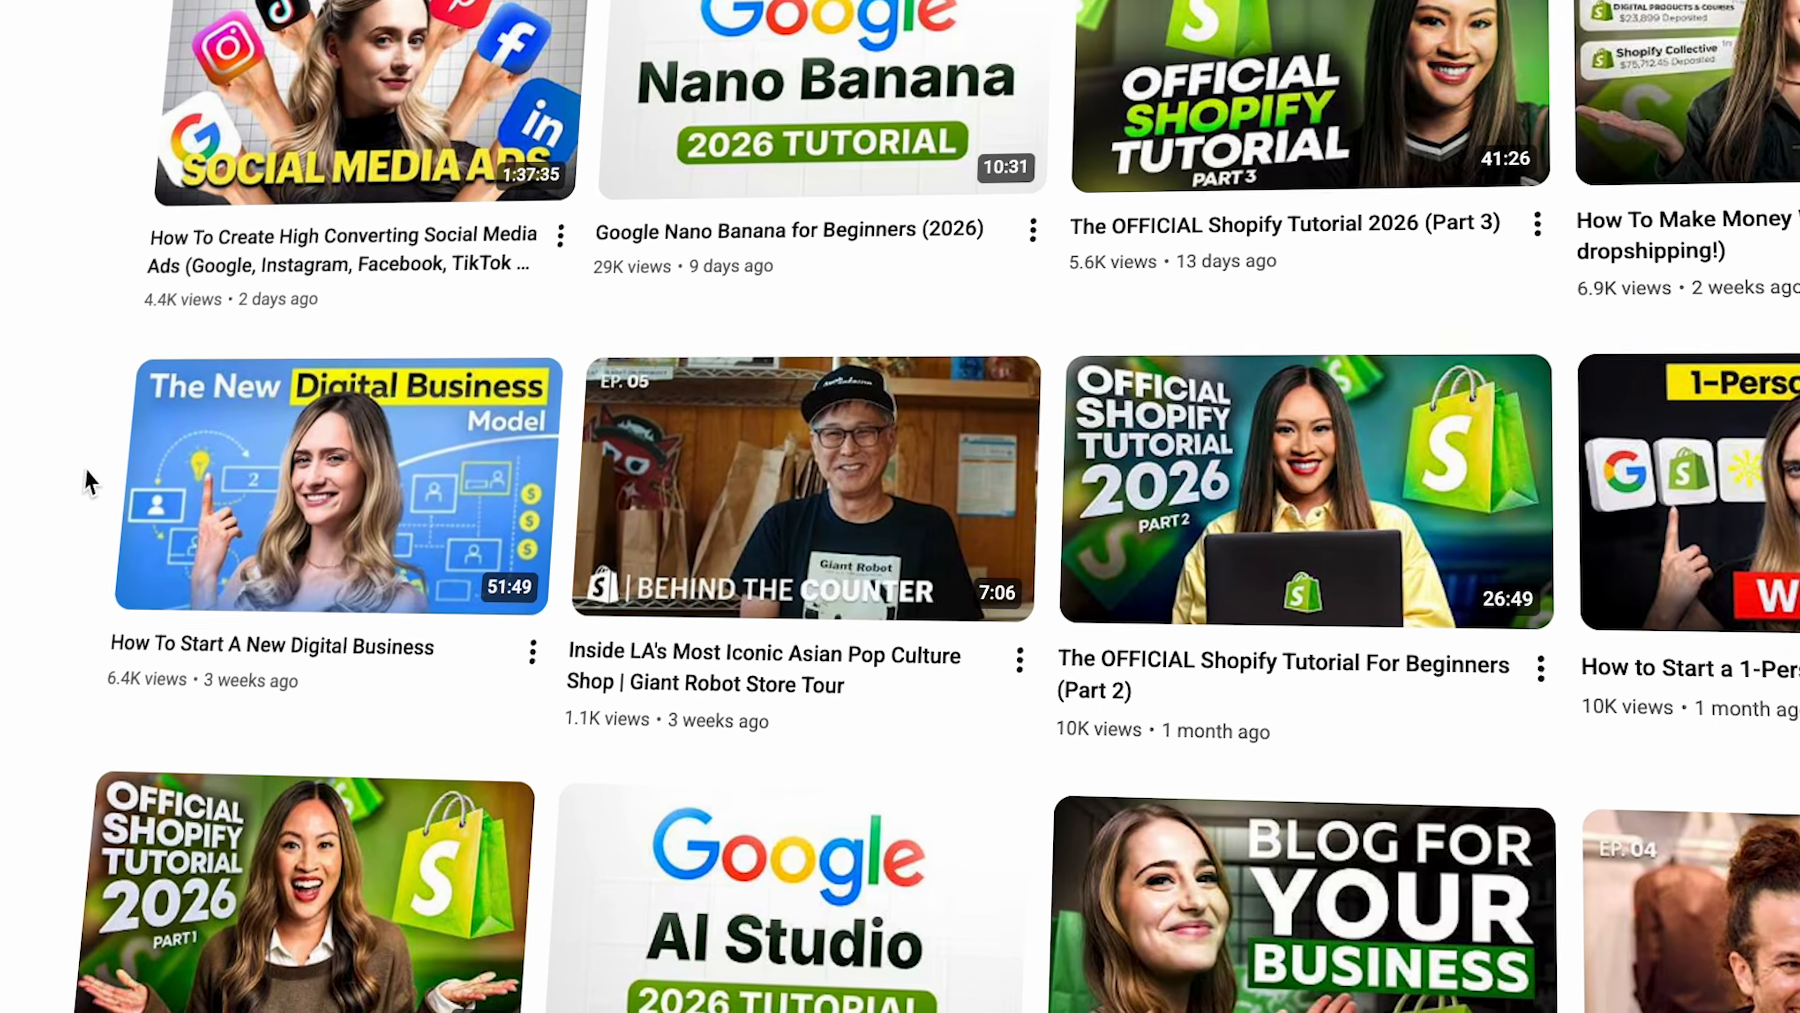
pyautogui.scroll(-2, 71, 471)
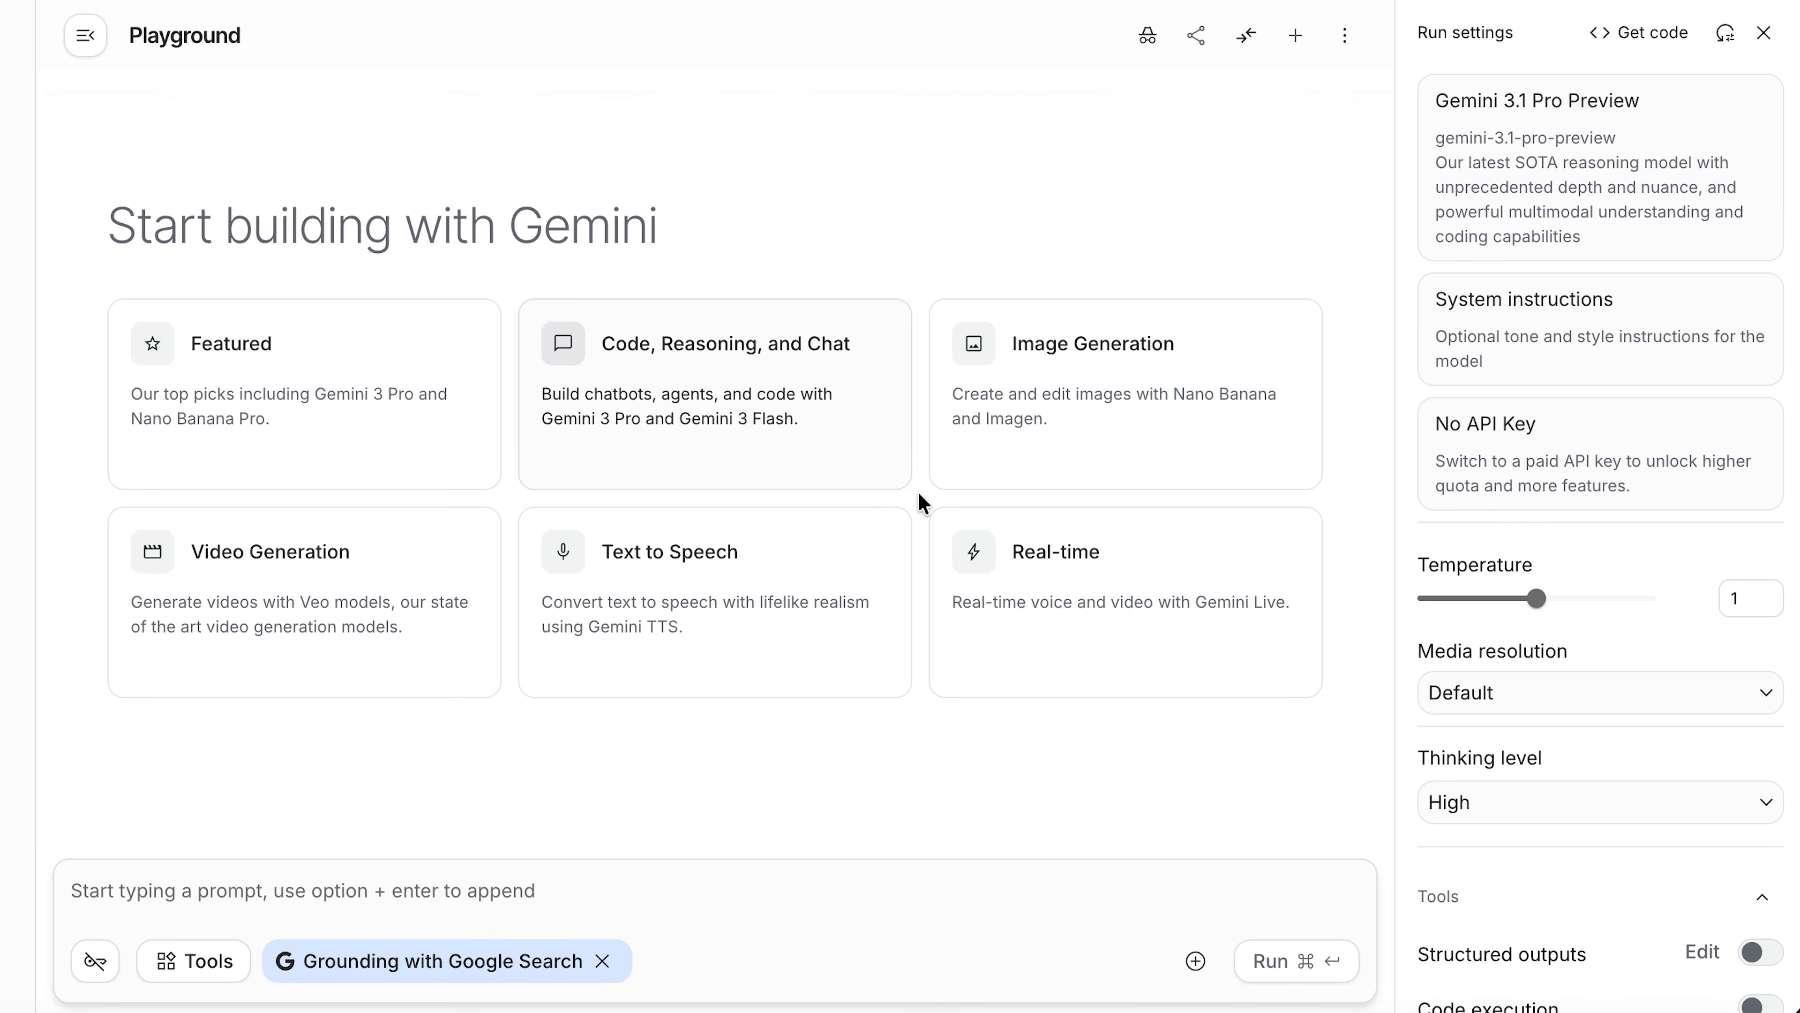
# Start a Real-time session and share the Matcha Pre-Workout browser window with Gemini, adjusting the live preview.
pyautogui.click(1115, 588)
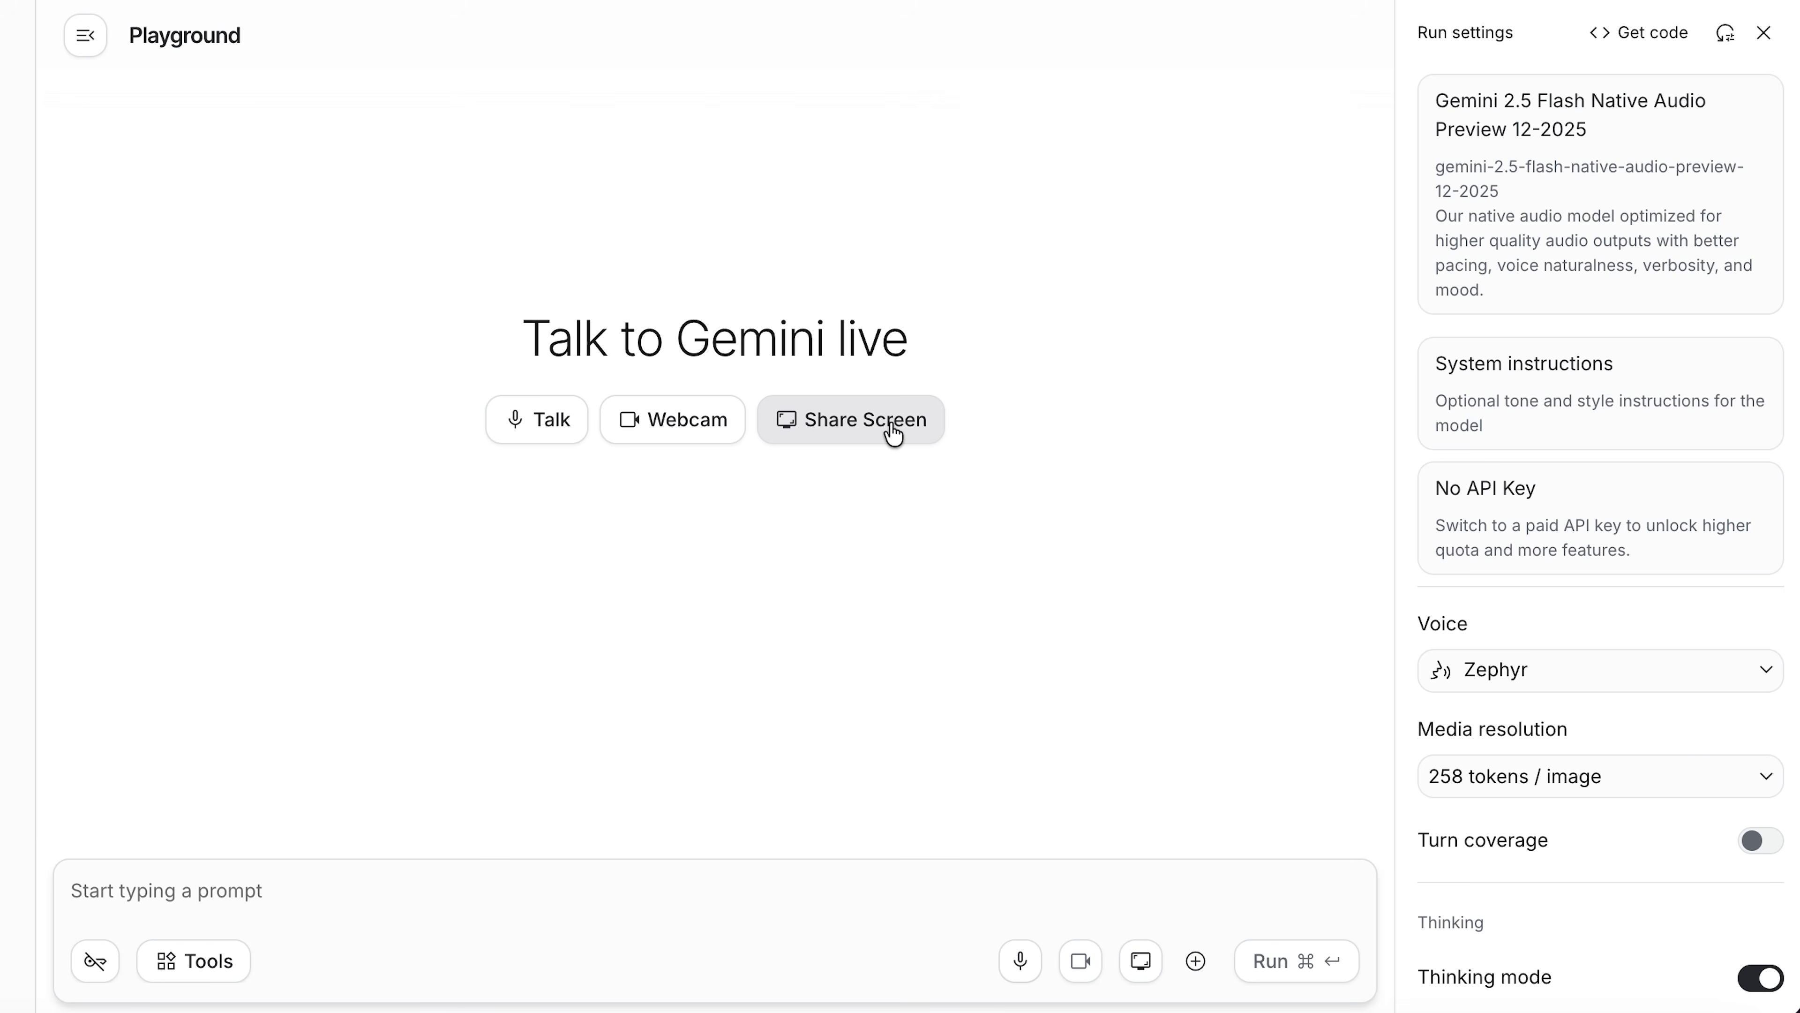
pyautogui.click(907, 433)
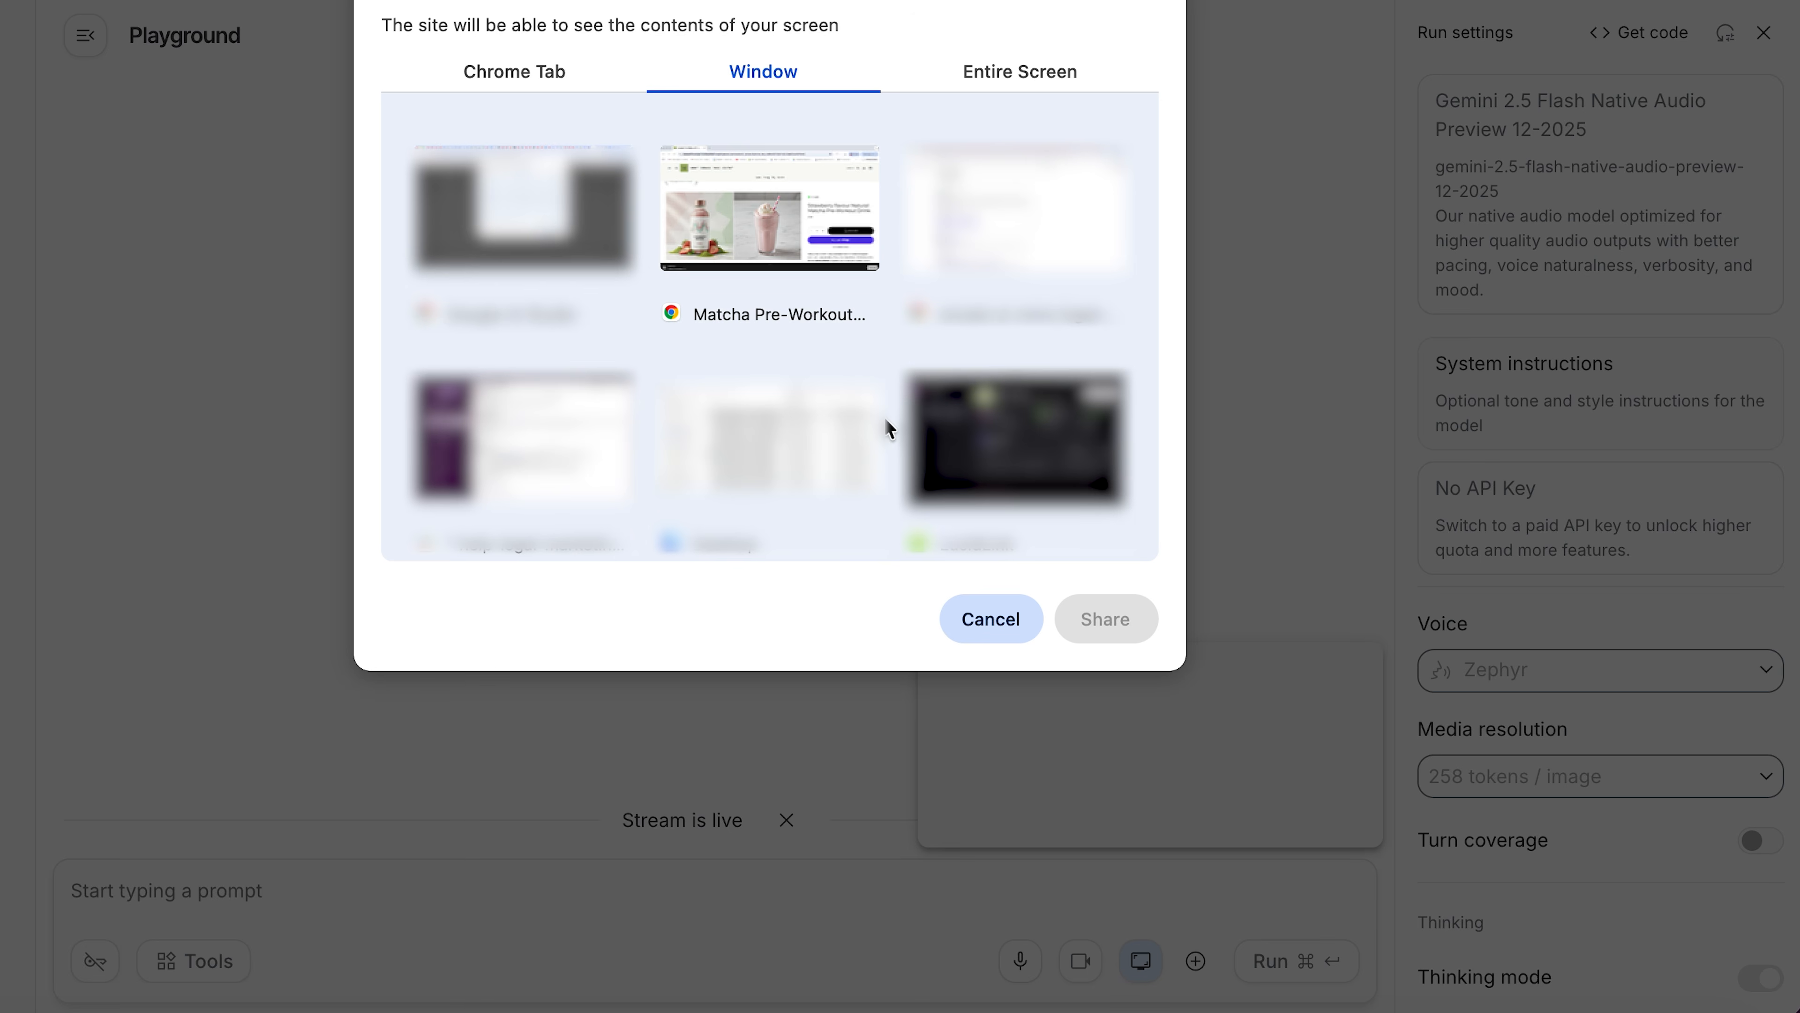
pyautogui.click(764, 248)
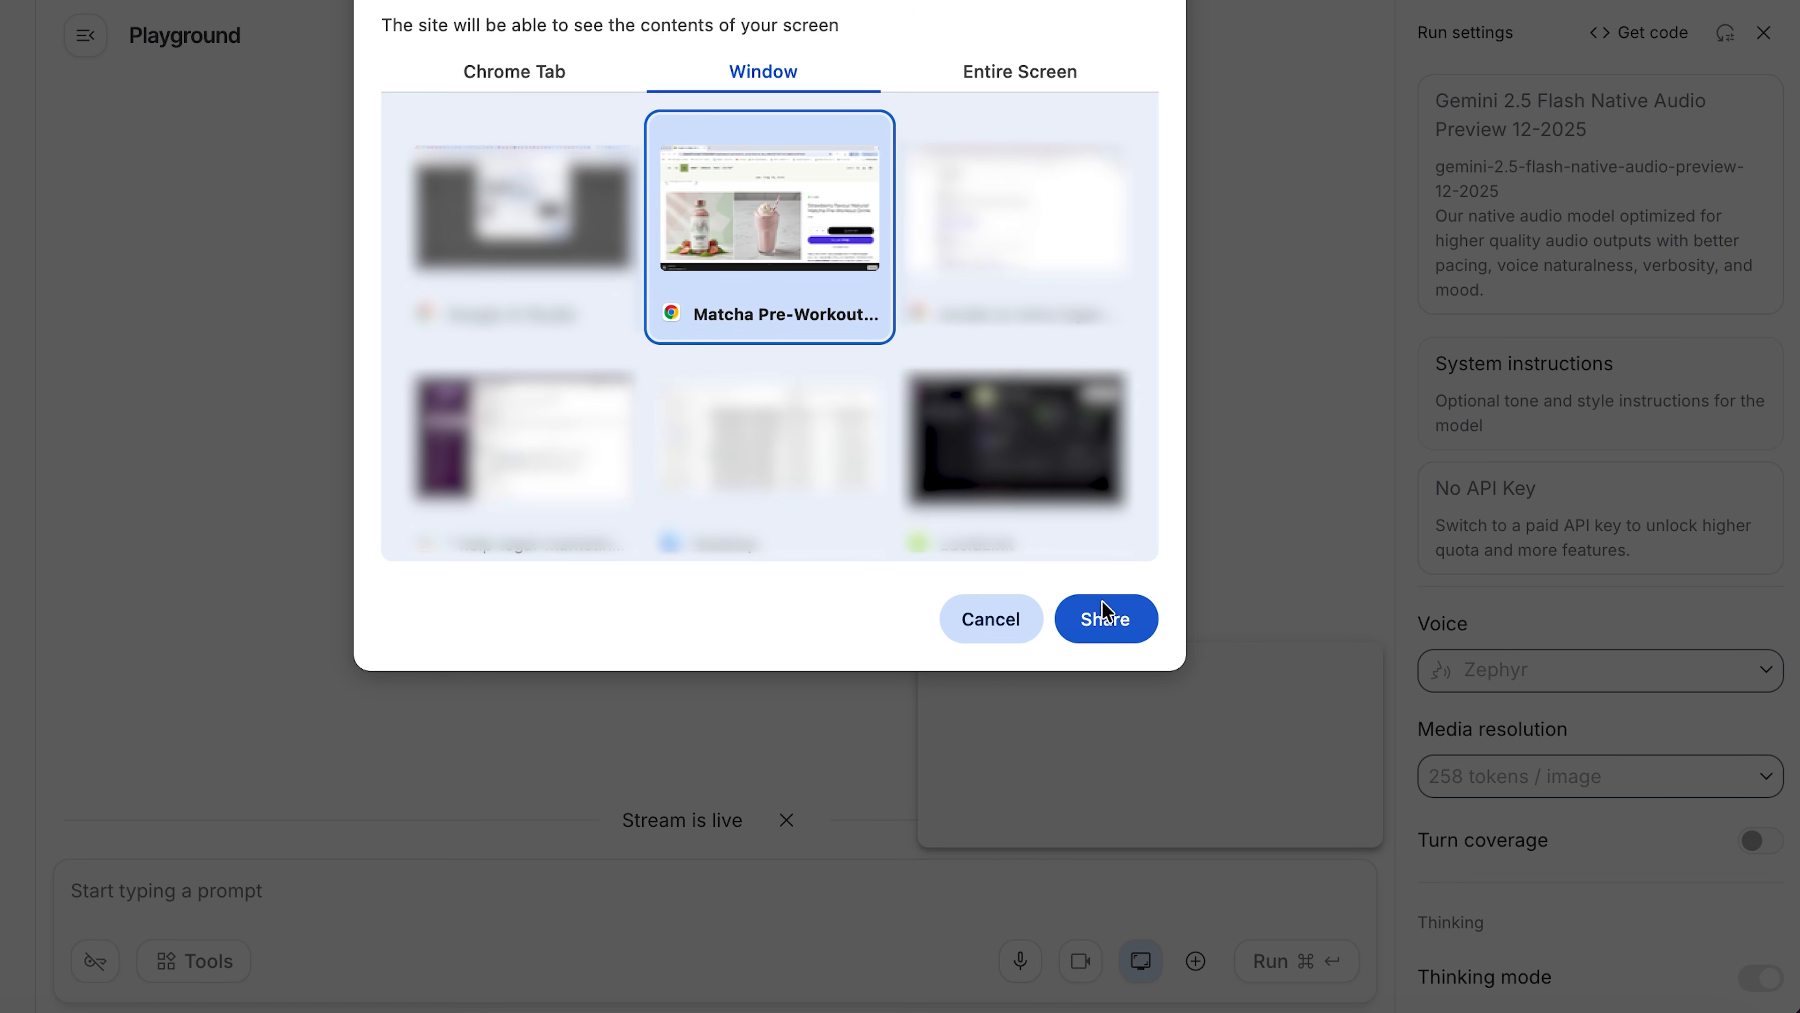
pyautogui.click(1105, 617)
pyautogui.moveTo(1122, 668); pyautogui.dragTo(1097, 446)
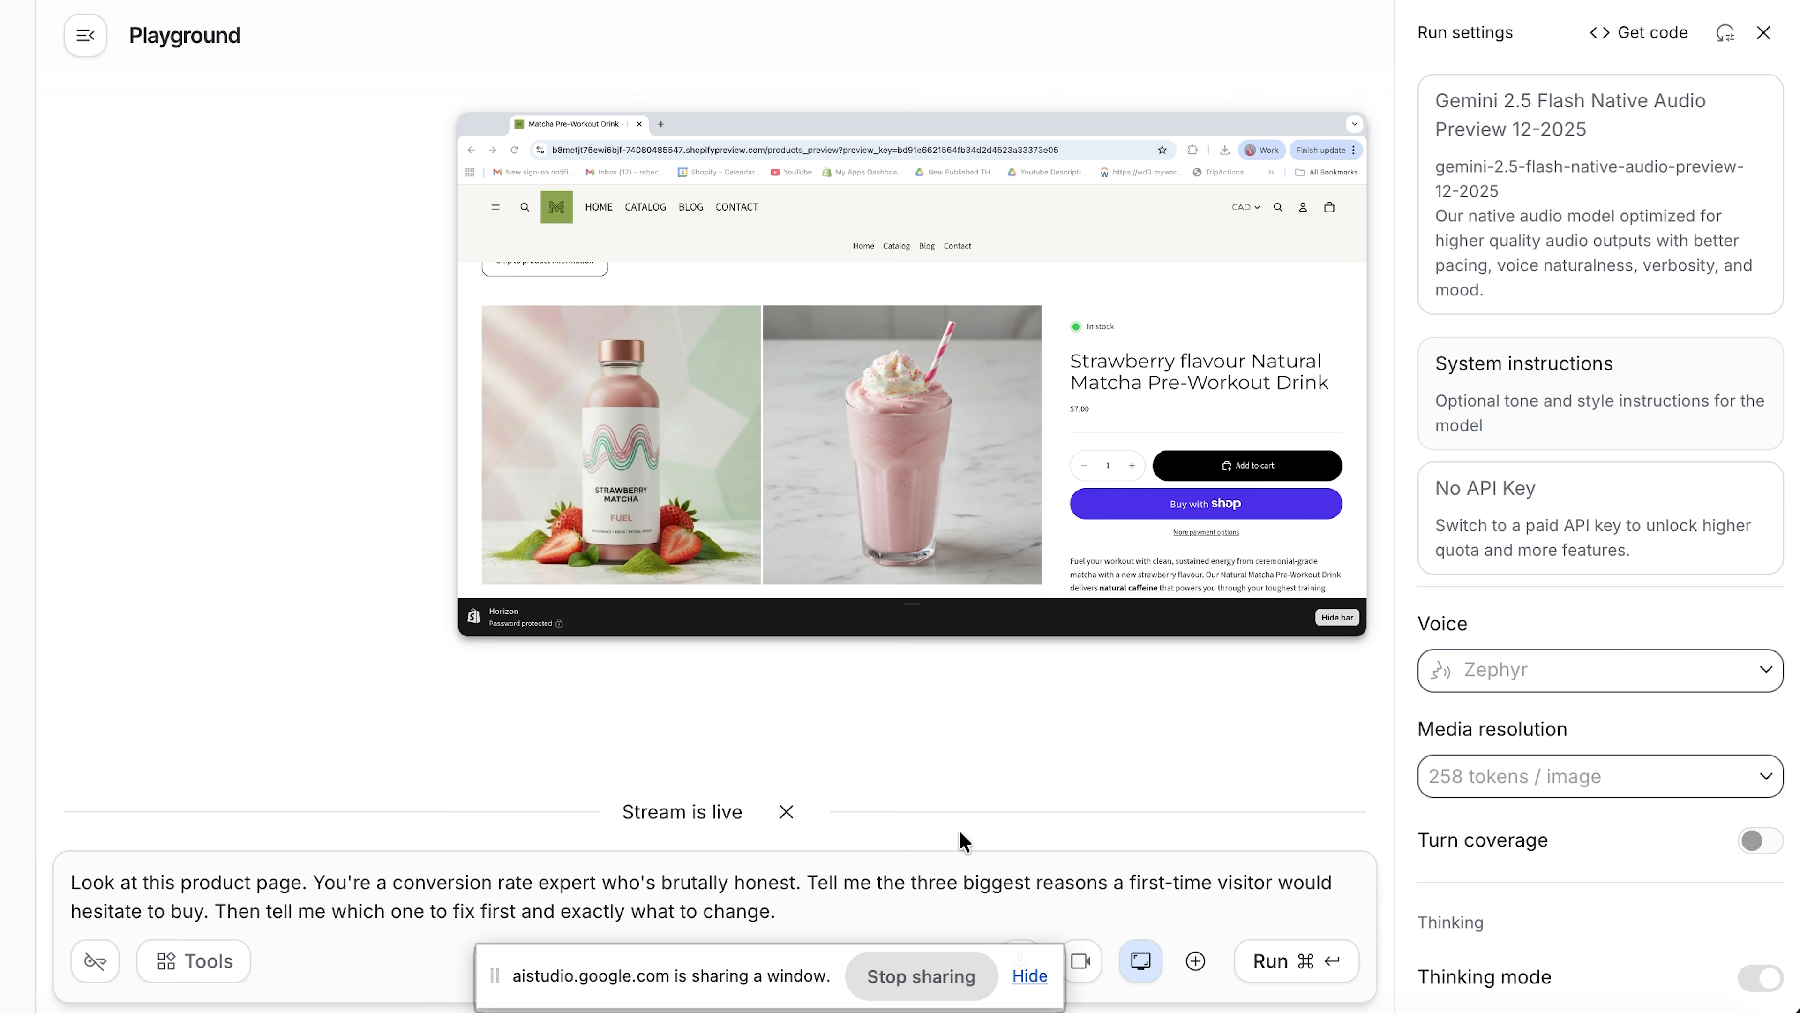
# Run the prompt asking for a brutally honest conversion critique of the shared product page, hide the sharing notice, and shrink the window preview.
pyautogui.press('Return')
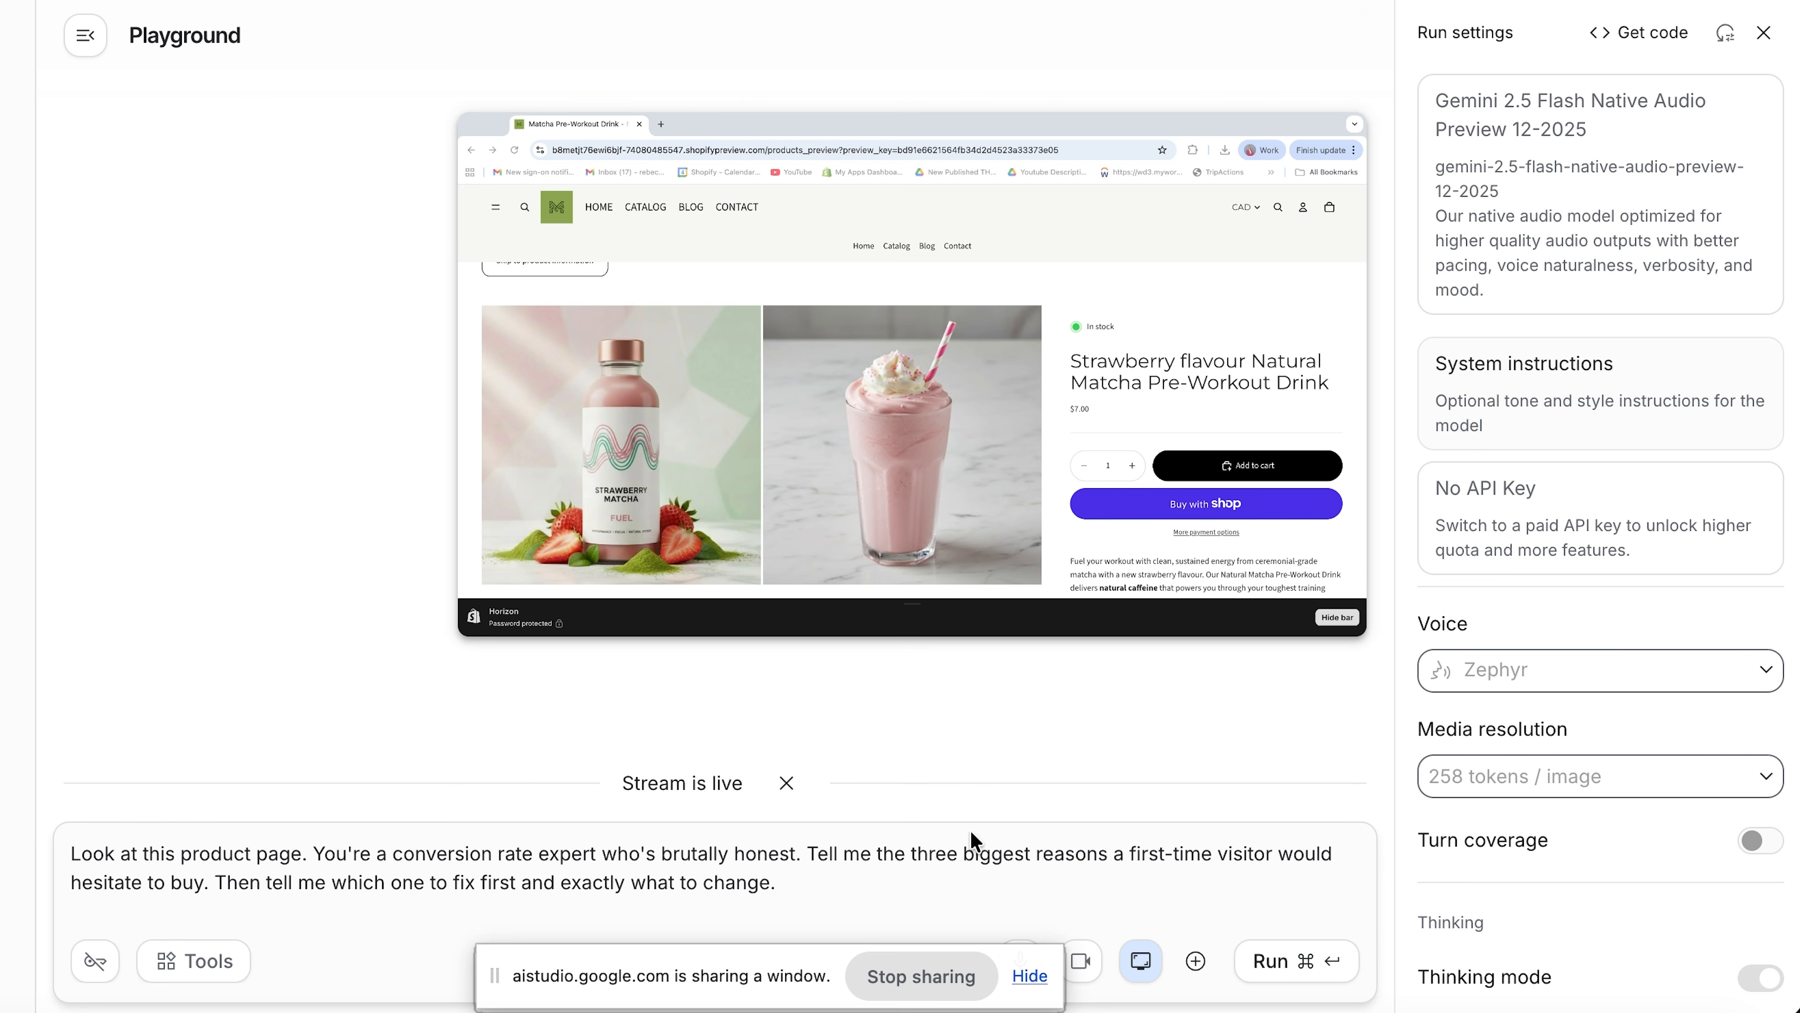
pyautogui.click(1311, 964)
pyautogui.click(1033, 975)
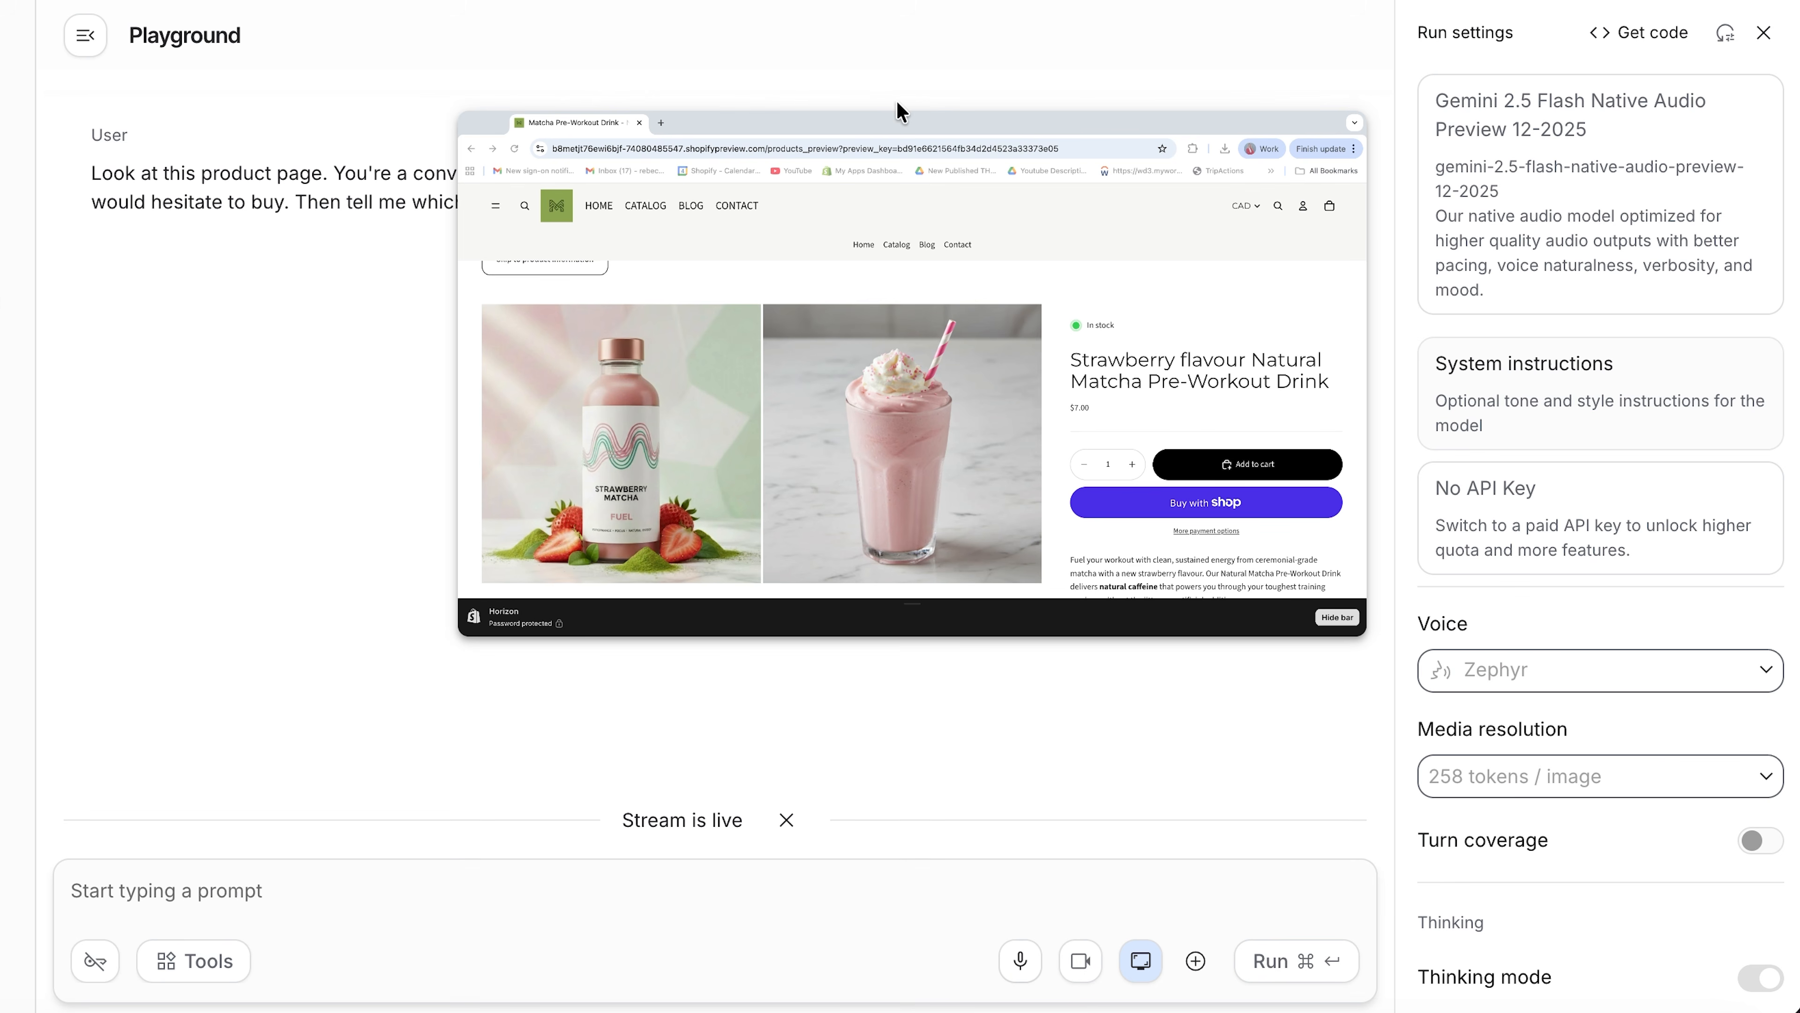
pyautogui.moveTo(458, 114); pyautogui.dragTo(1144, 312)
pyautogui.moveTo(1151, 319); pyautogui.dragTo(1305, 75)
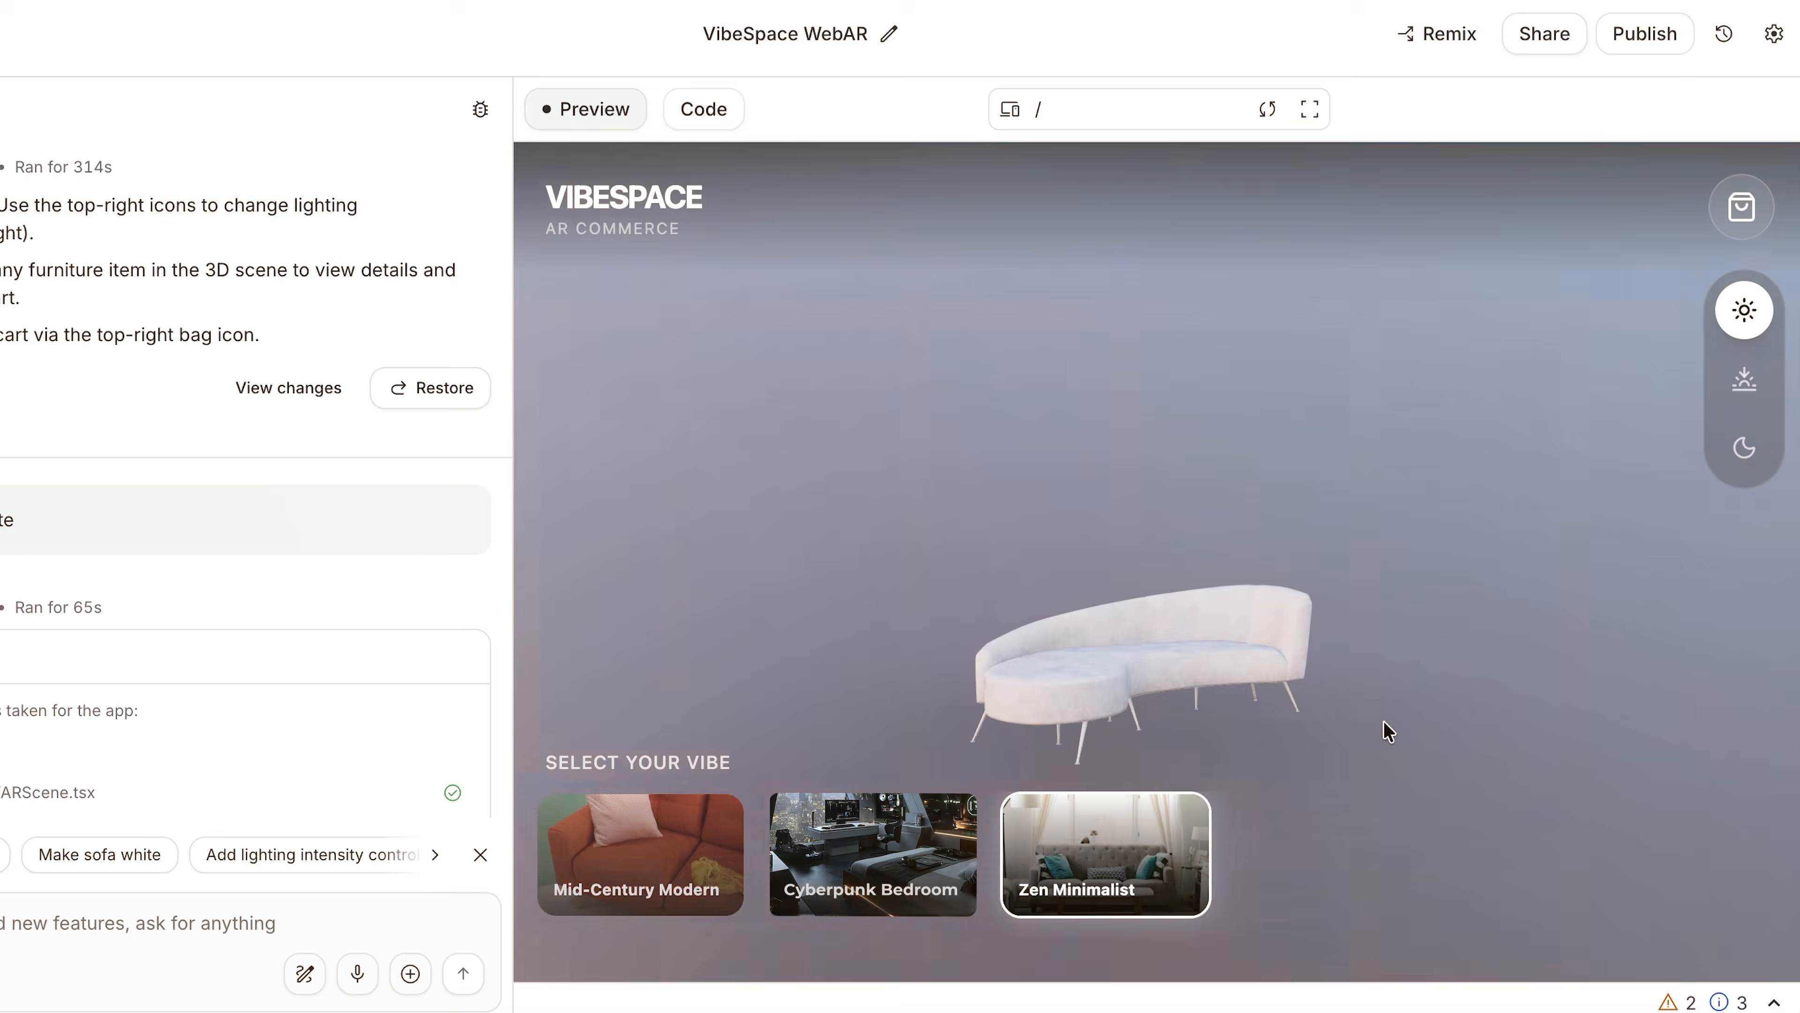
# Orbit around and zoom in on the white sofa in the VibeSpace WebAR preview.
pyautogui.moveTo(1386, 728); pyautogui.dragTo(869, 675)
pyautogui.moveTo(1615, 652); pyautogui.dragTo(1206, 676)
pyautogui.scroll(10, 1194, 679)
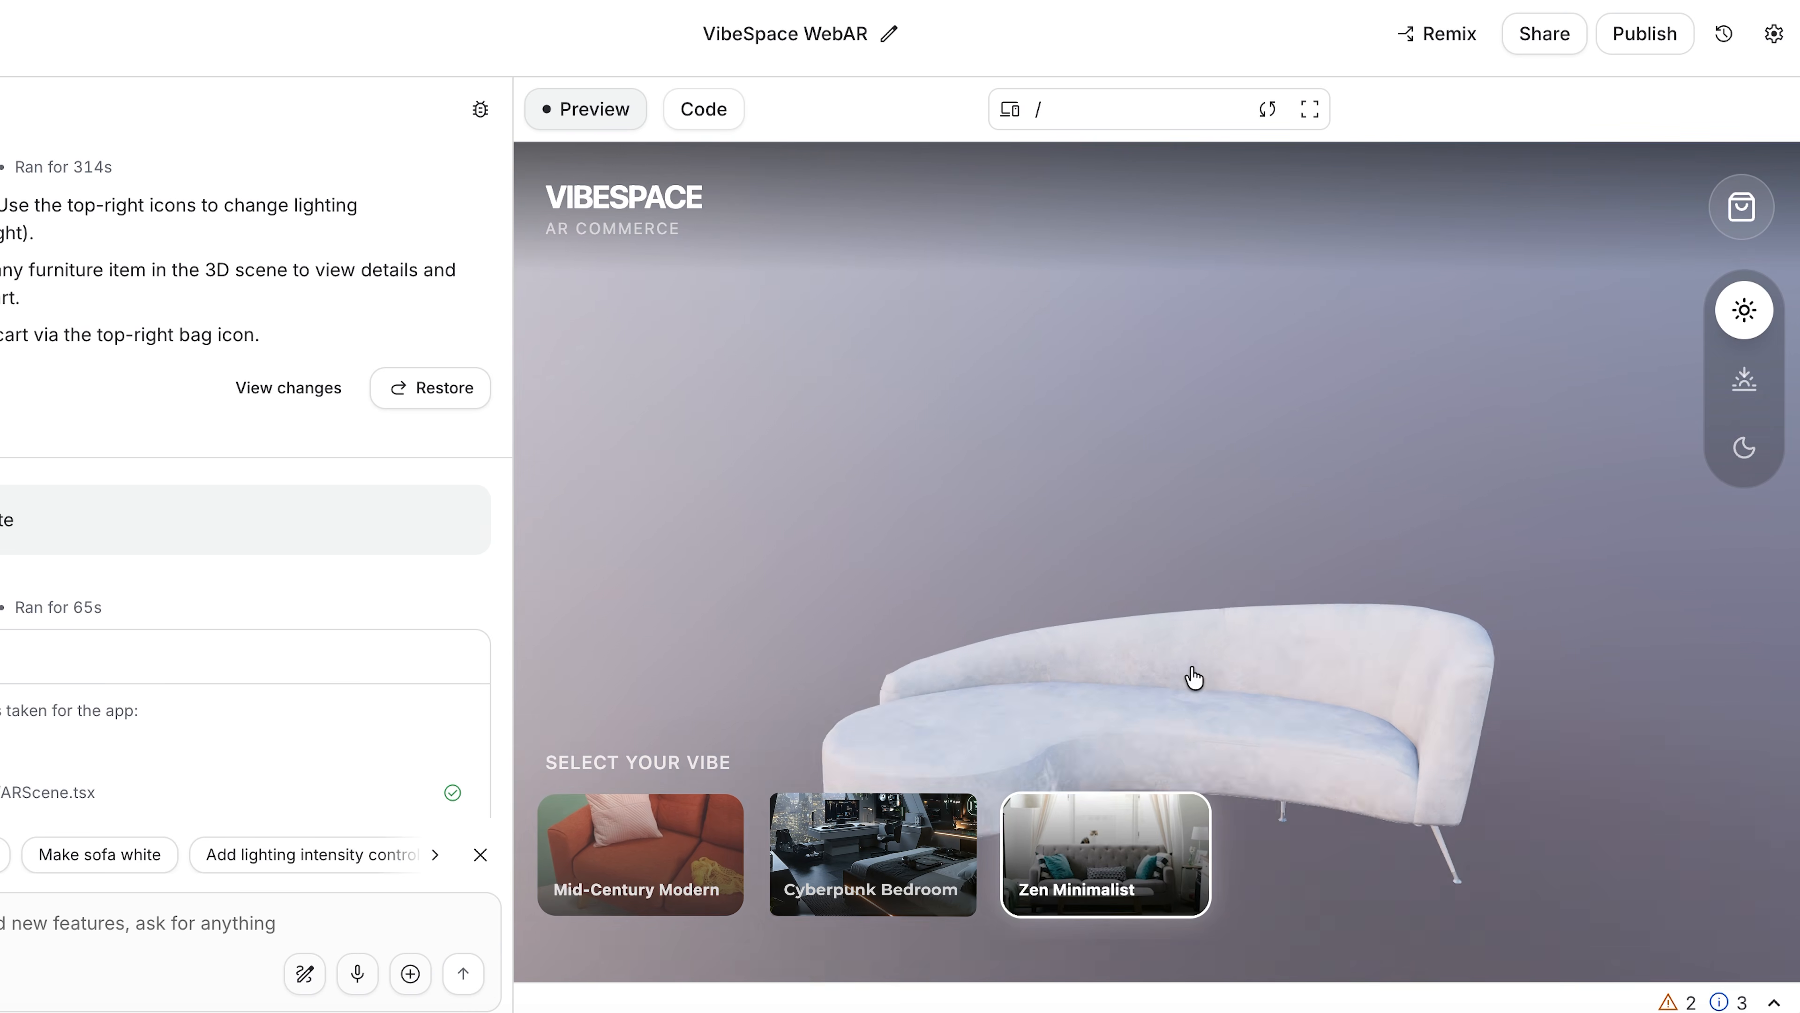
pyautogui.moveTo(1382, 502); pyautogui.dragTo(1076, 722)
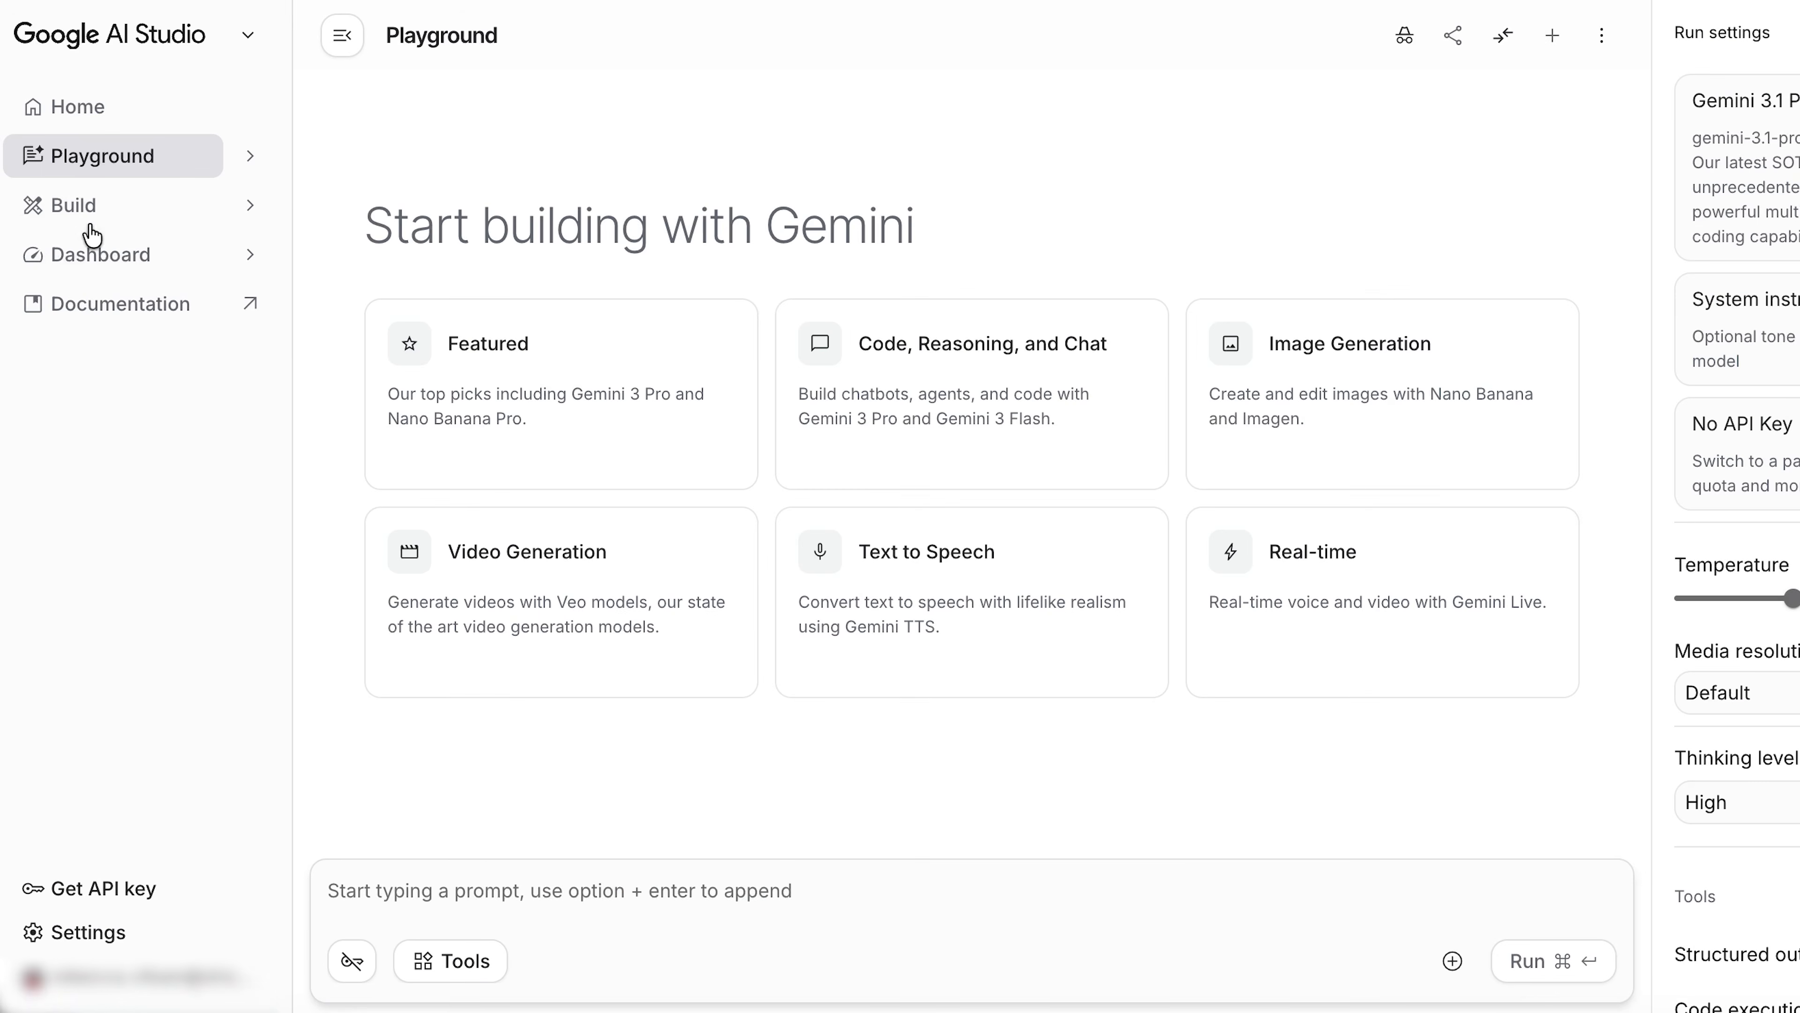
# In Build, paste the "VibeSpace" App Architecture Prompt, check its full text, and build the app with Gemini 3 Flash Preview.
pyautogui.click(86, 206)
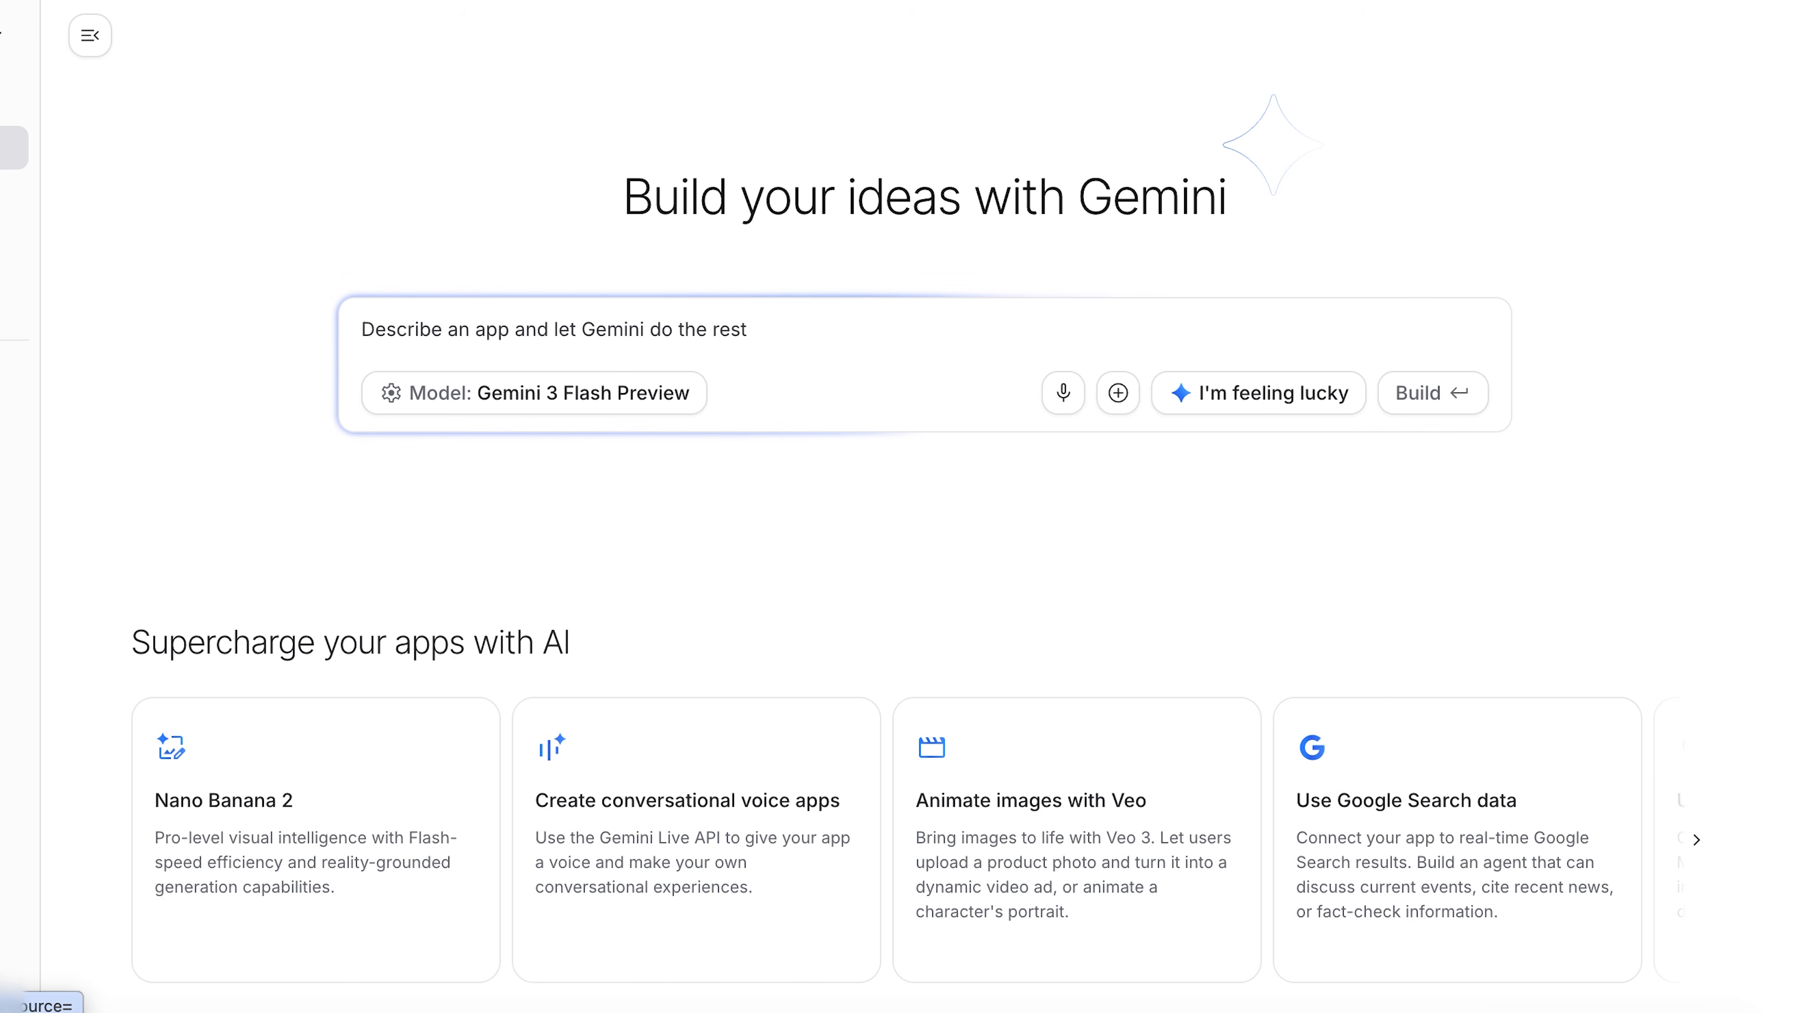
pyautogui.click(681, 332)
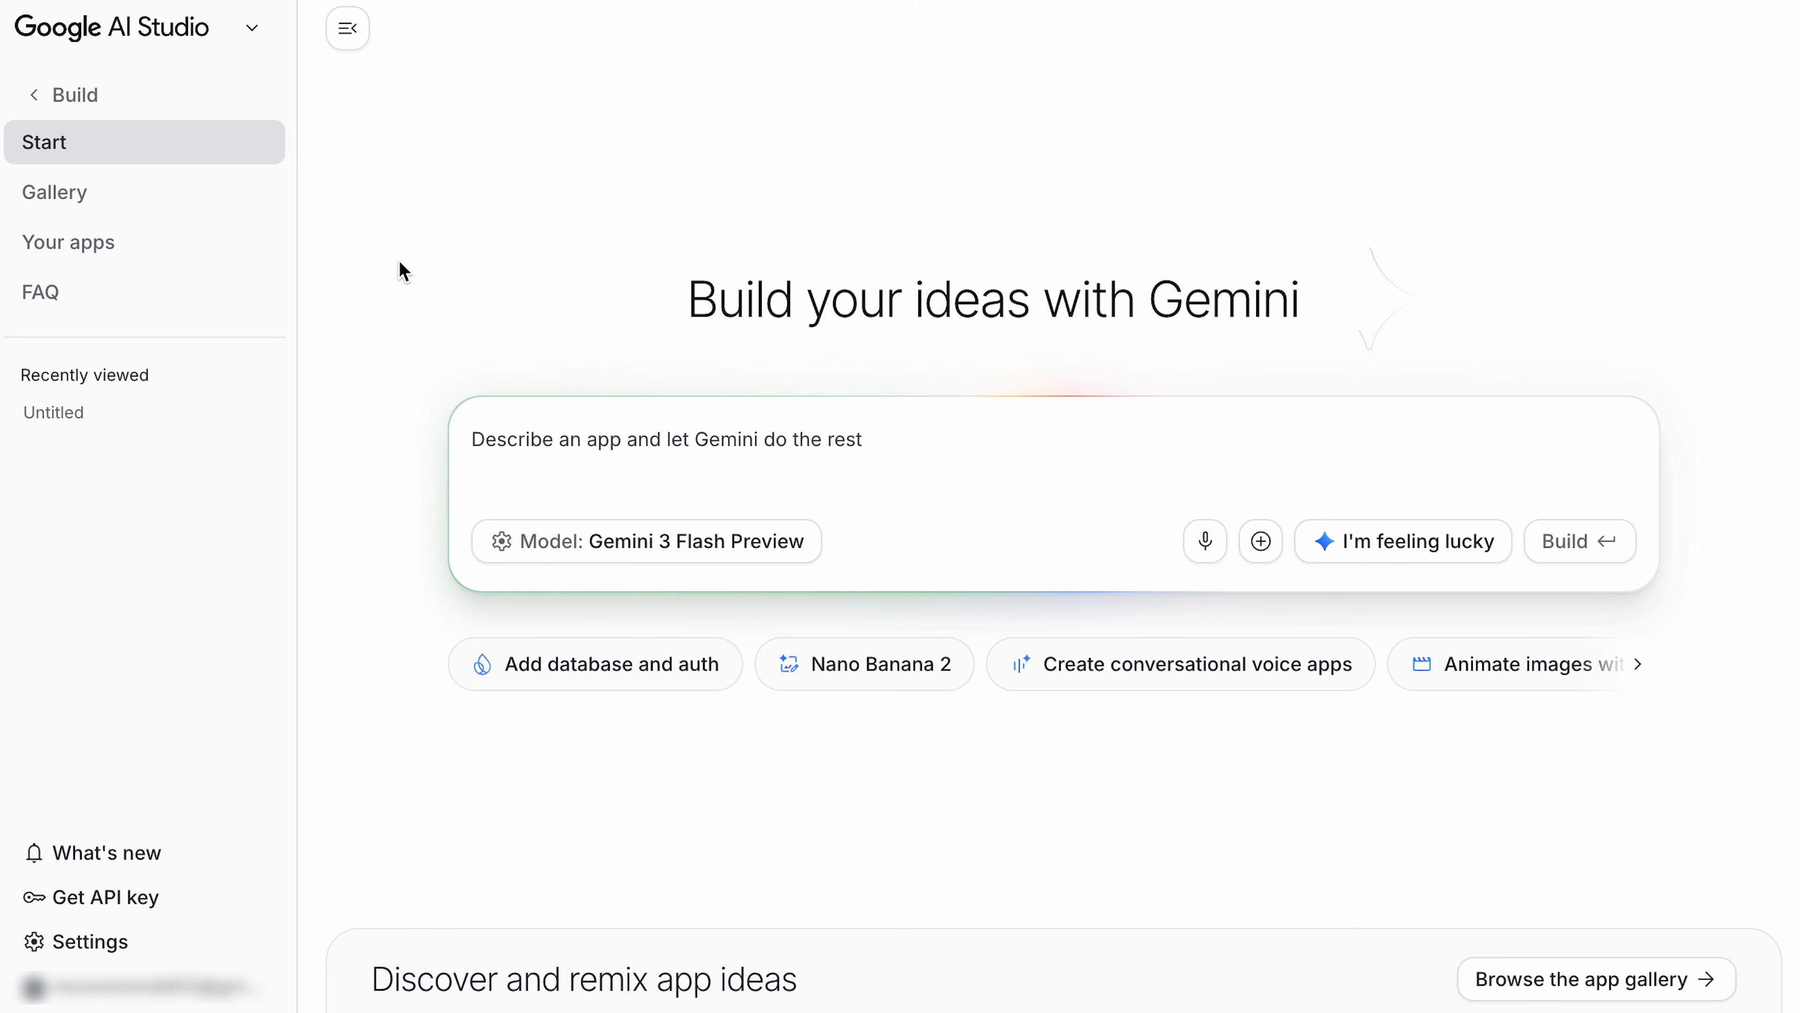
pyautogui.hotkey('ctrl', 'v')
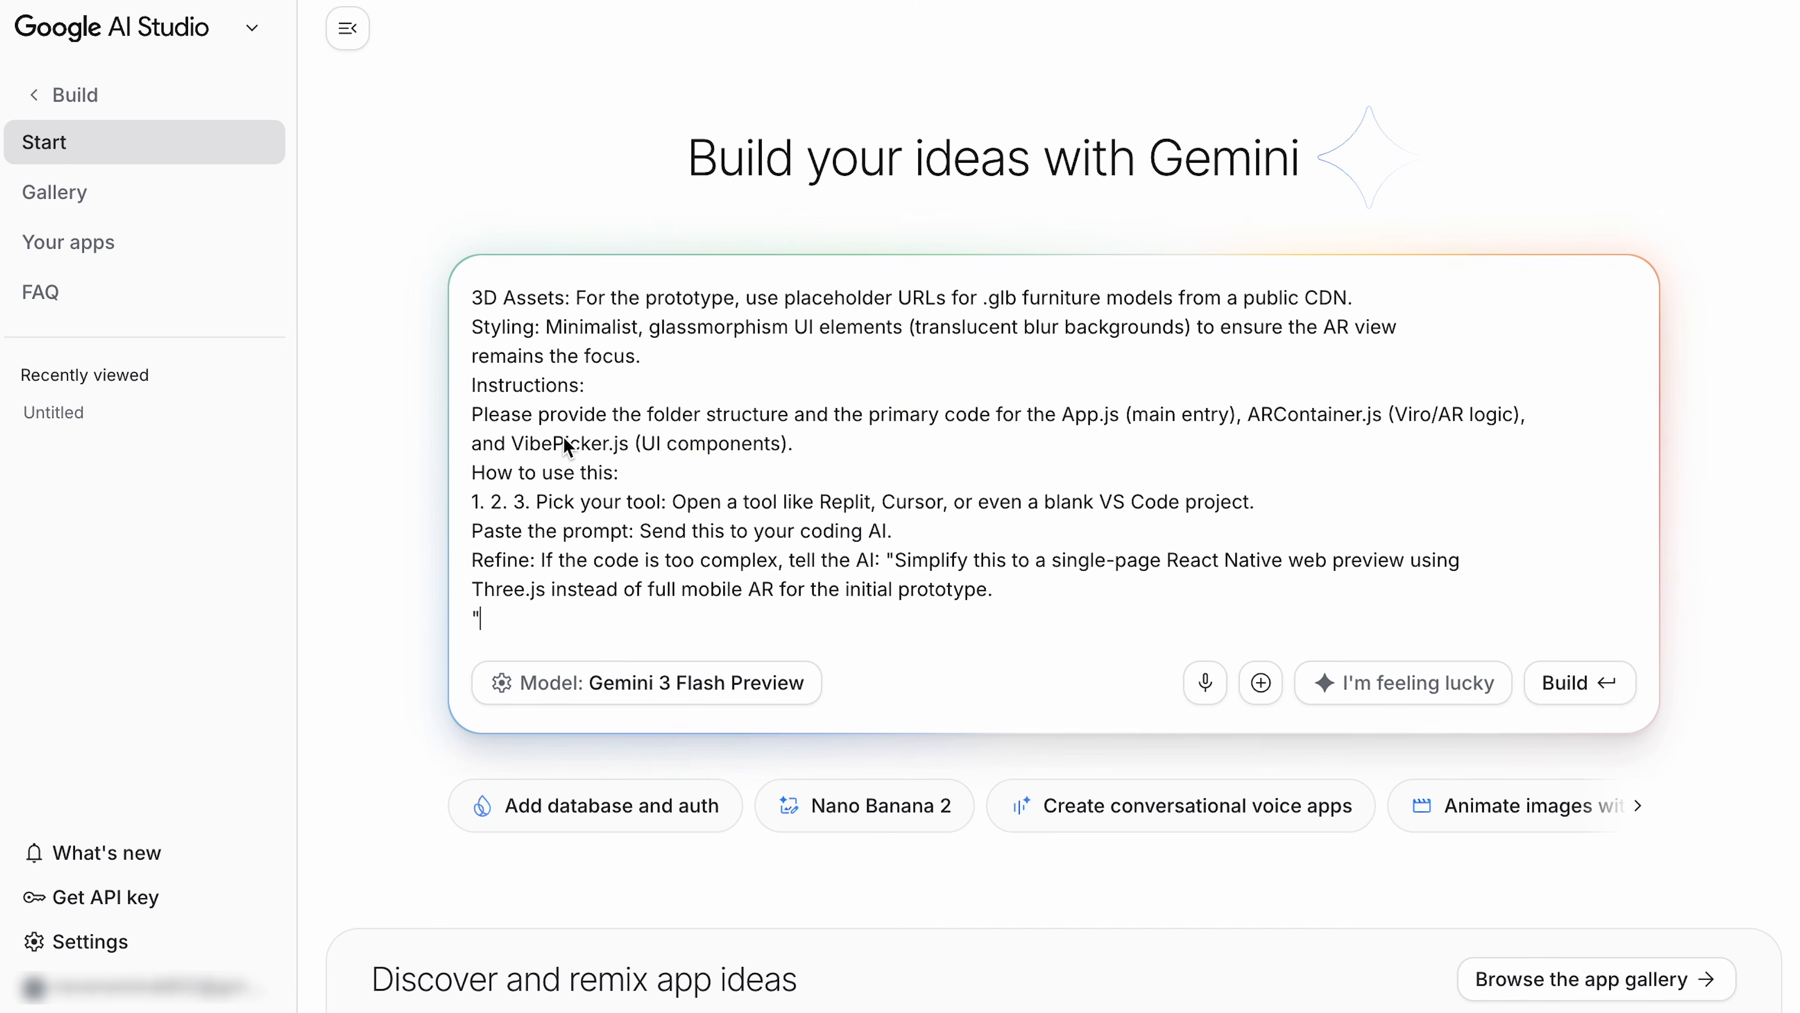
pyautogui.scroll(10, 656, 464)
pyautogui.scroll(-3, 658, 461)
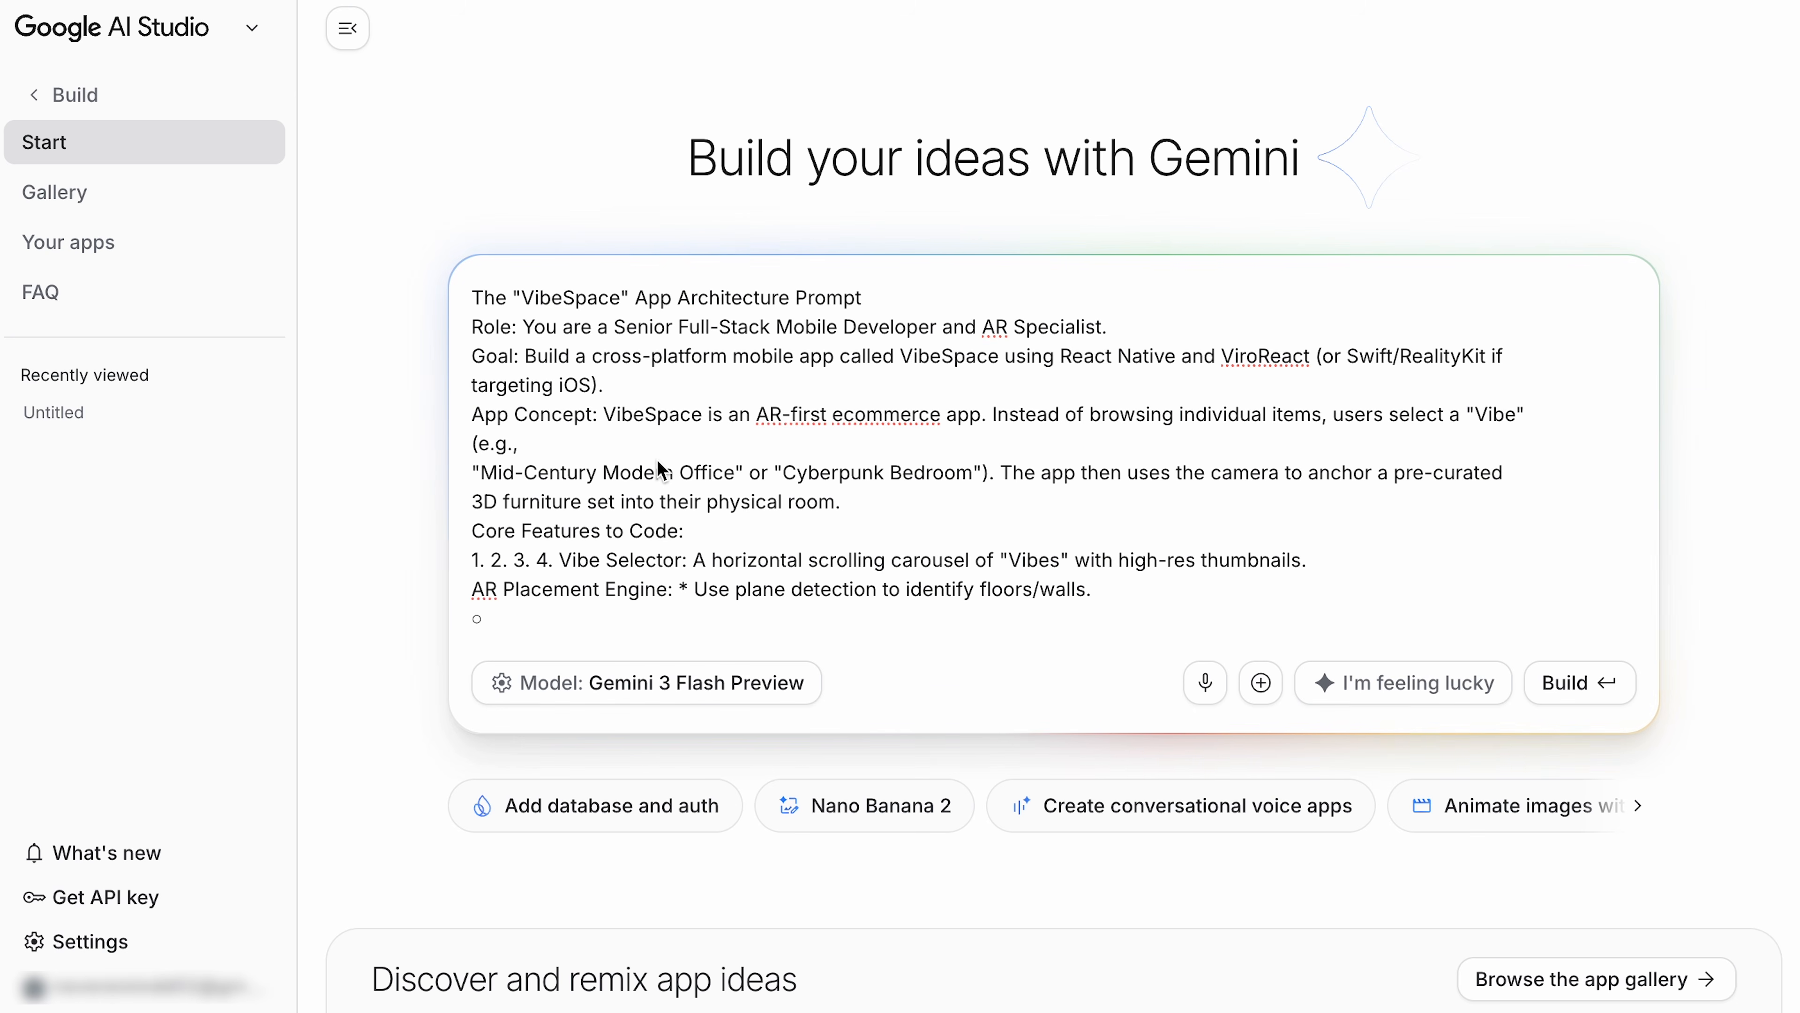
pyautogui.scroll(-5, 656, 459)
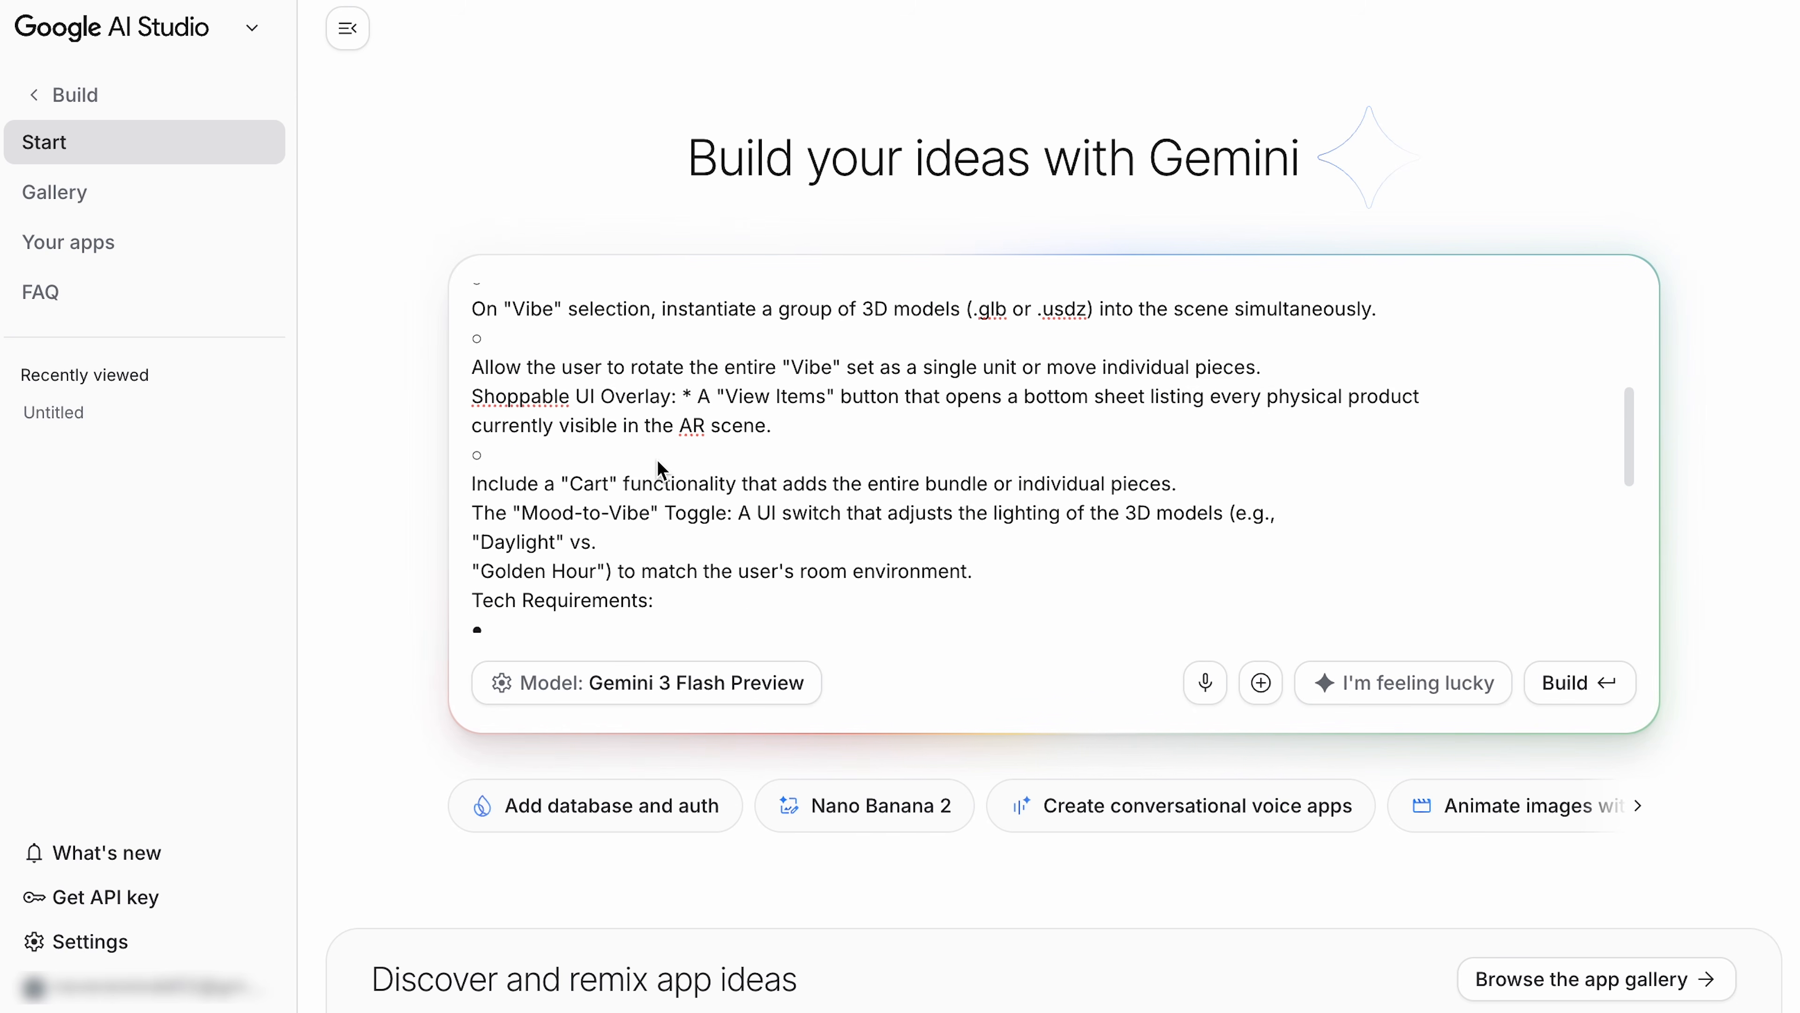
pyautogui.scroll(-5, 657, 459)
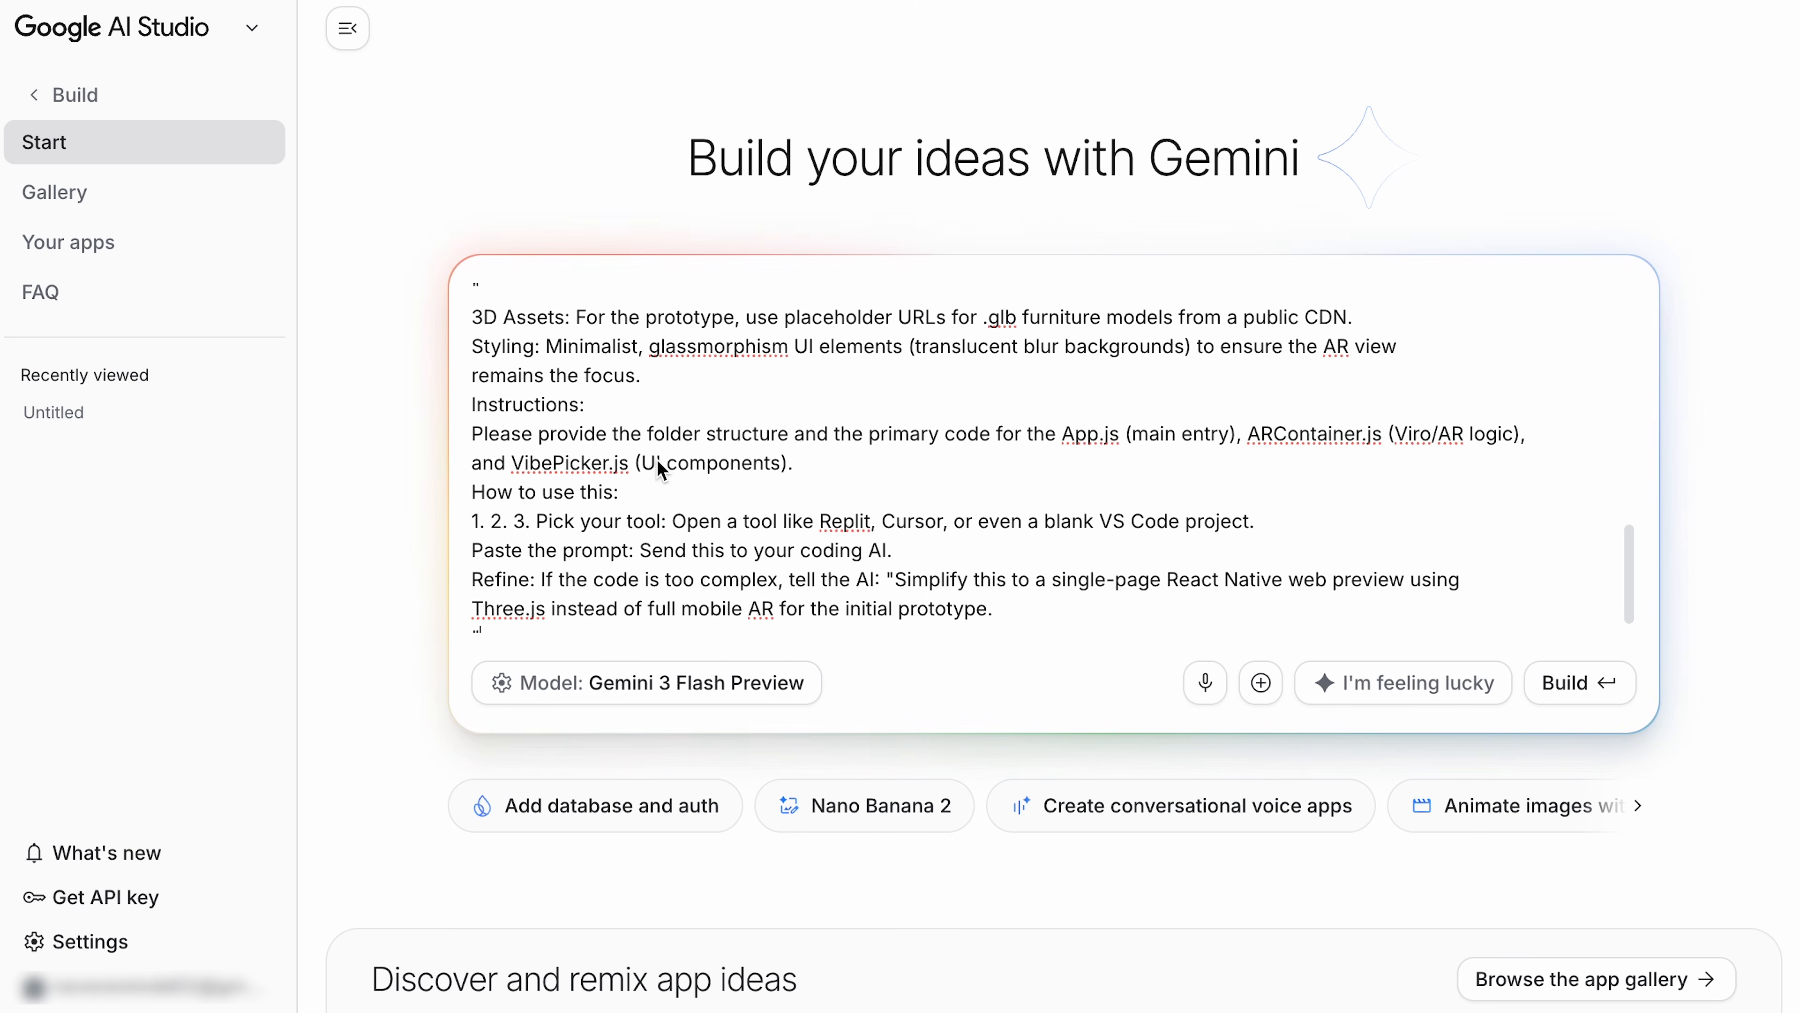
pyautogui.click(1608, 699)
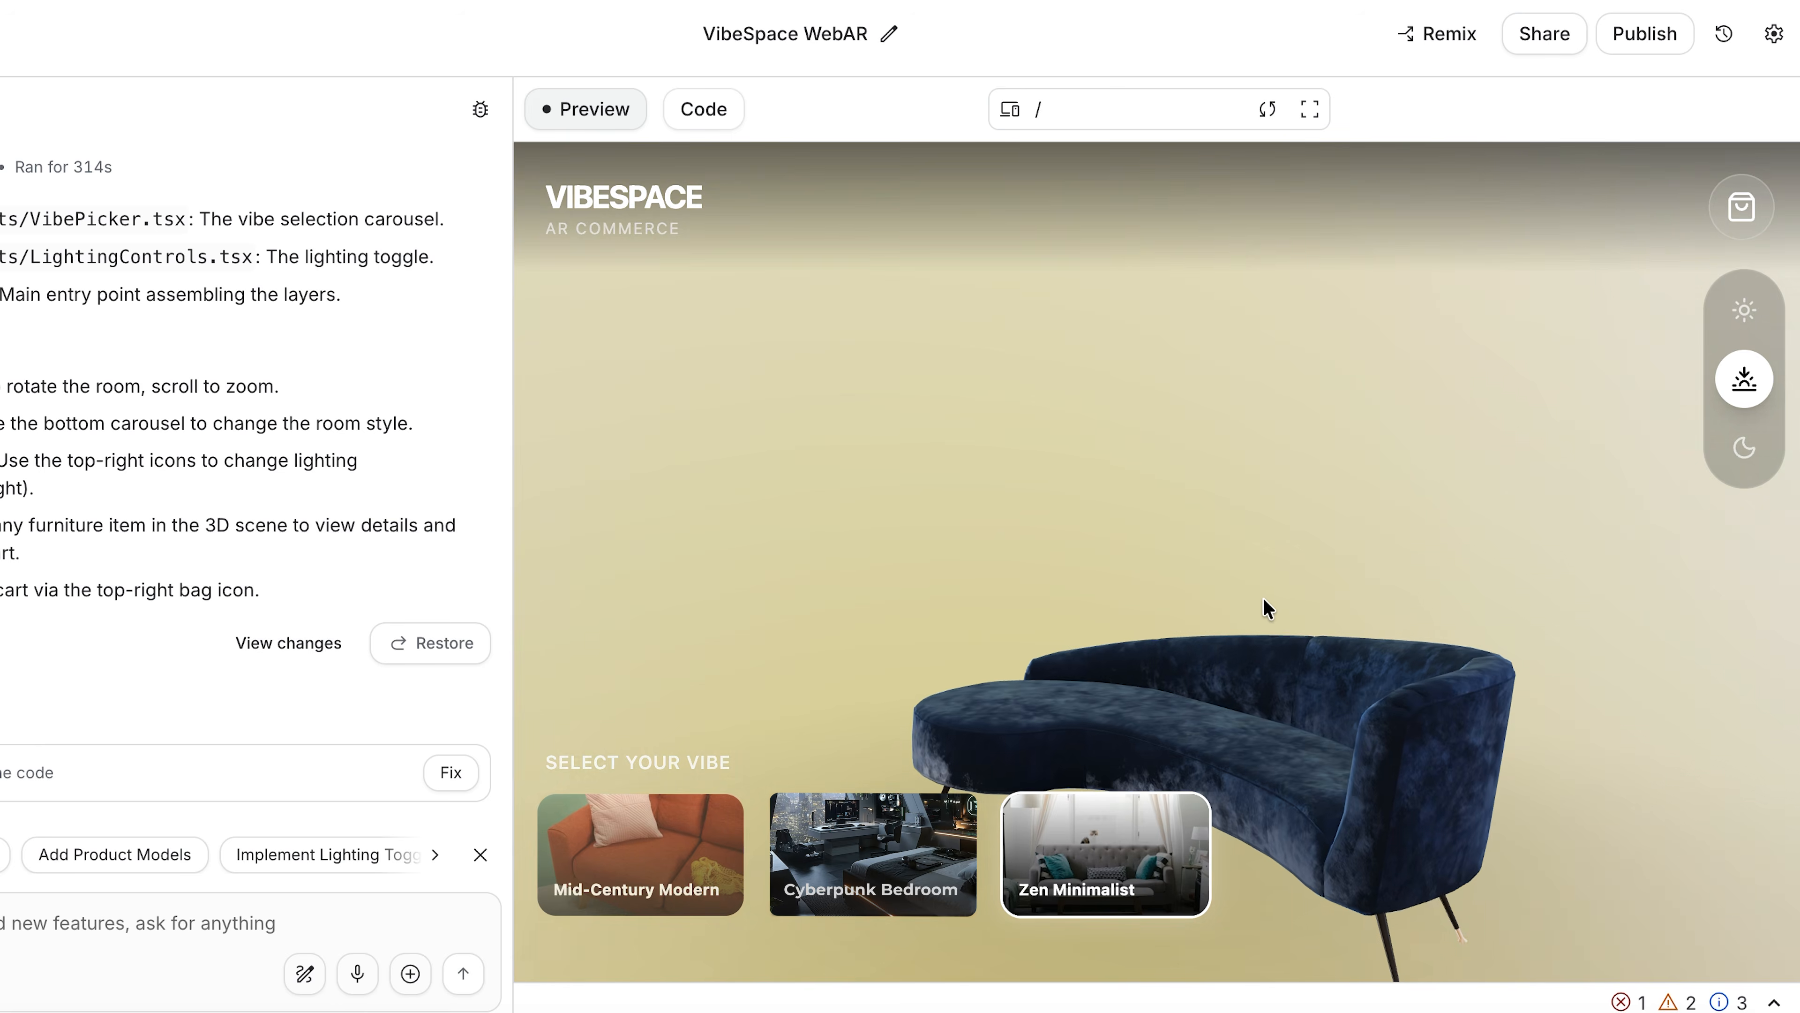
# Tilt the view of the blue sofa in the app preview and switch the scene lighting to night.
pyautogui.moveTo(1266, 607); pyautogui.dragTo(1256, 551)
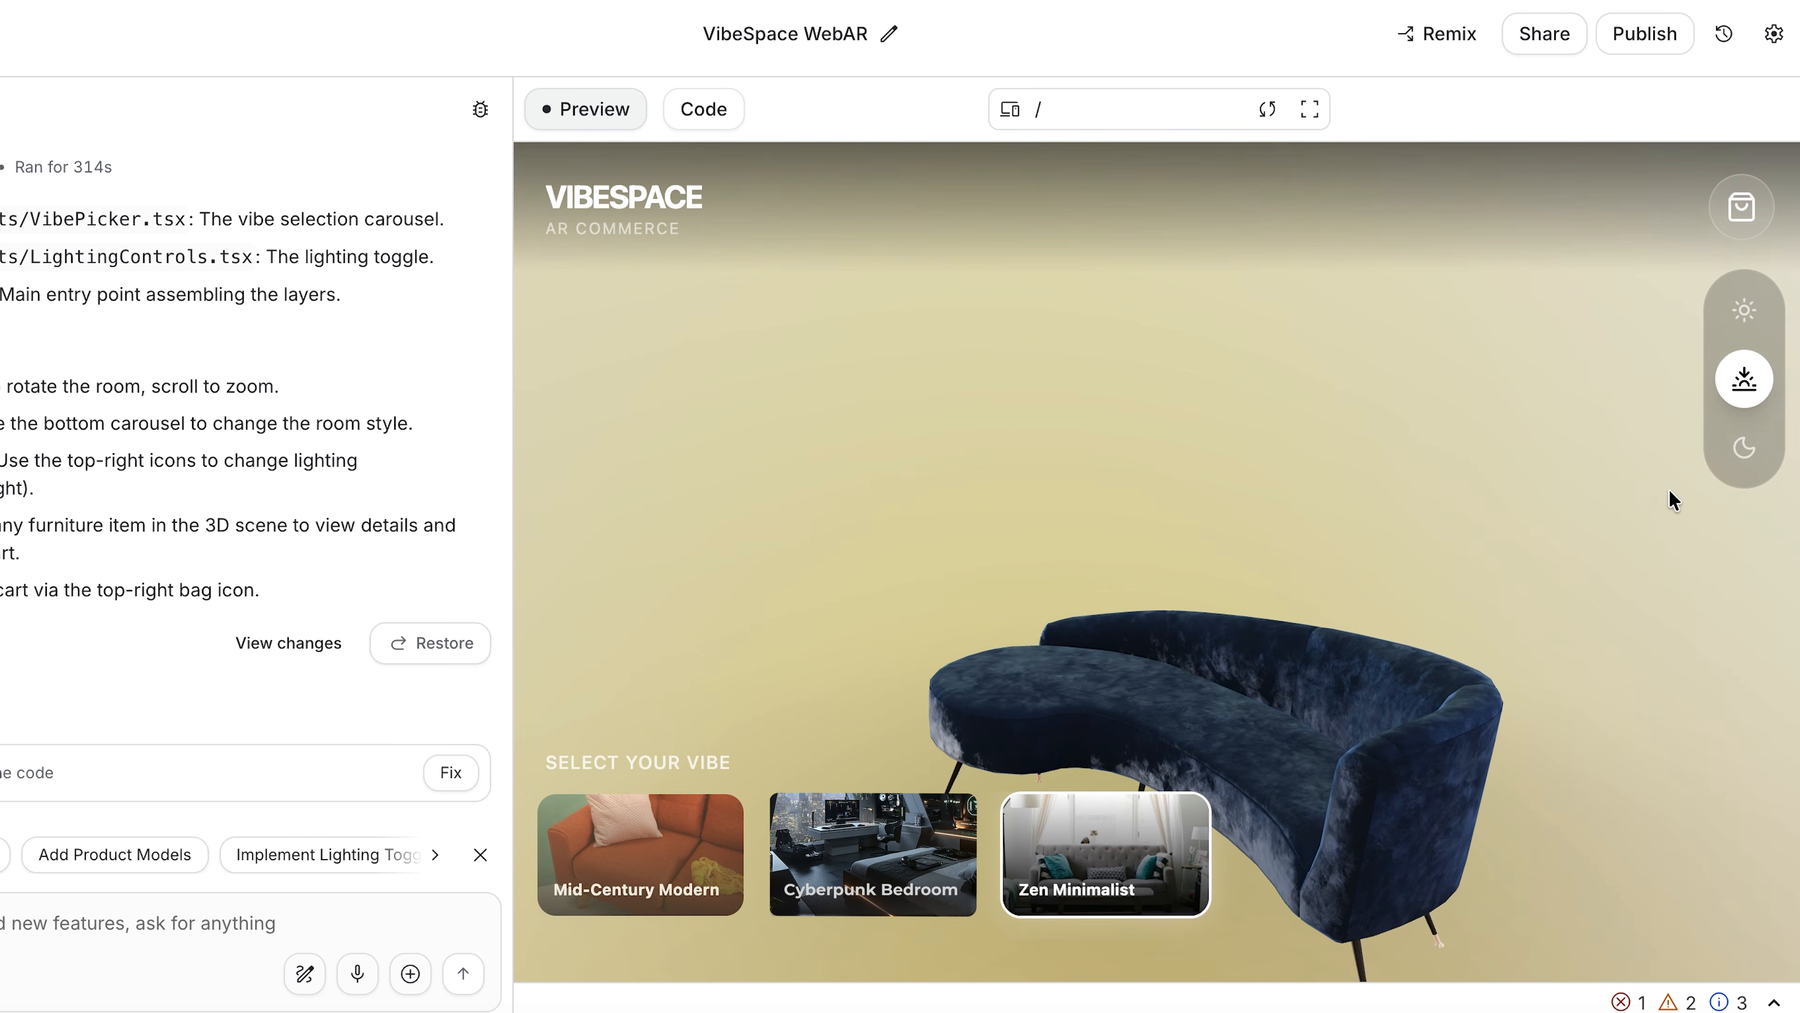
pyautogui.click(1743, 454)
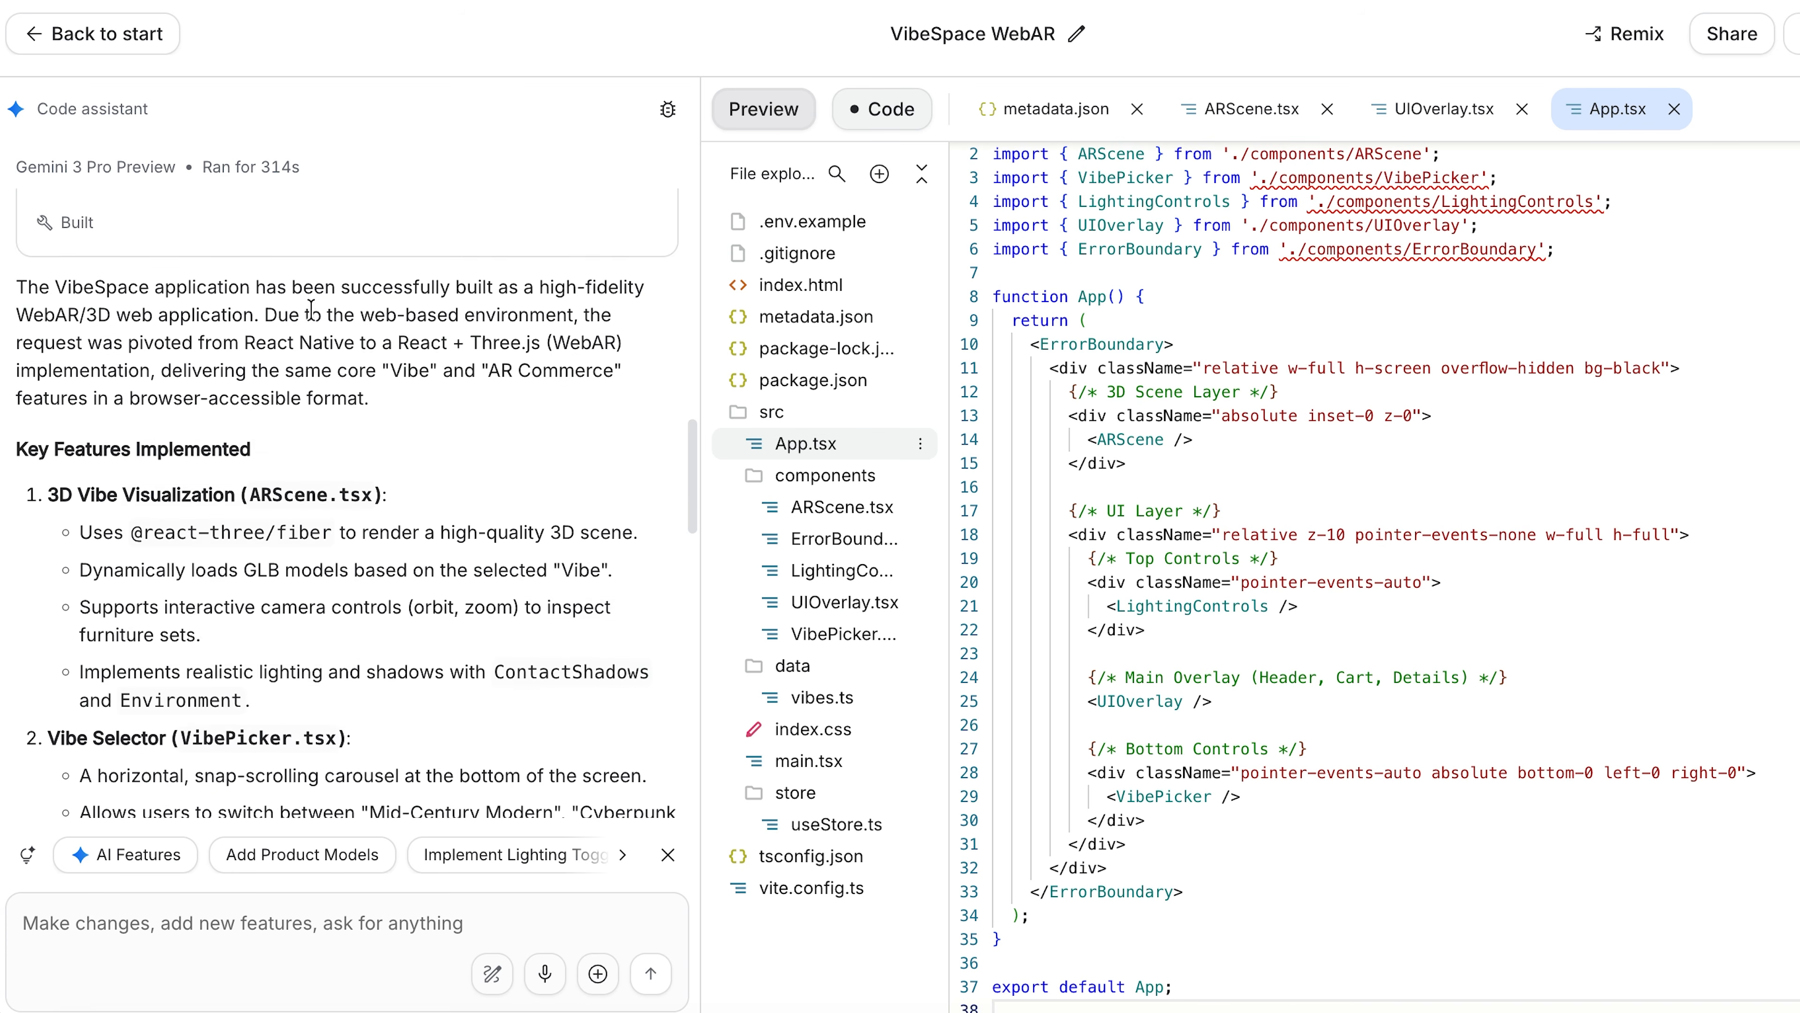
# Read the code assistant's build summary covering the key features, project structure, and usage instructions.
pyautogui.scroll(-8, 310, 310)
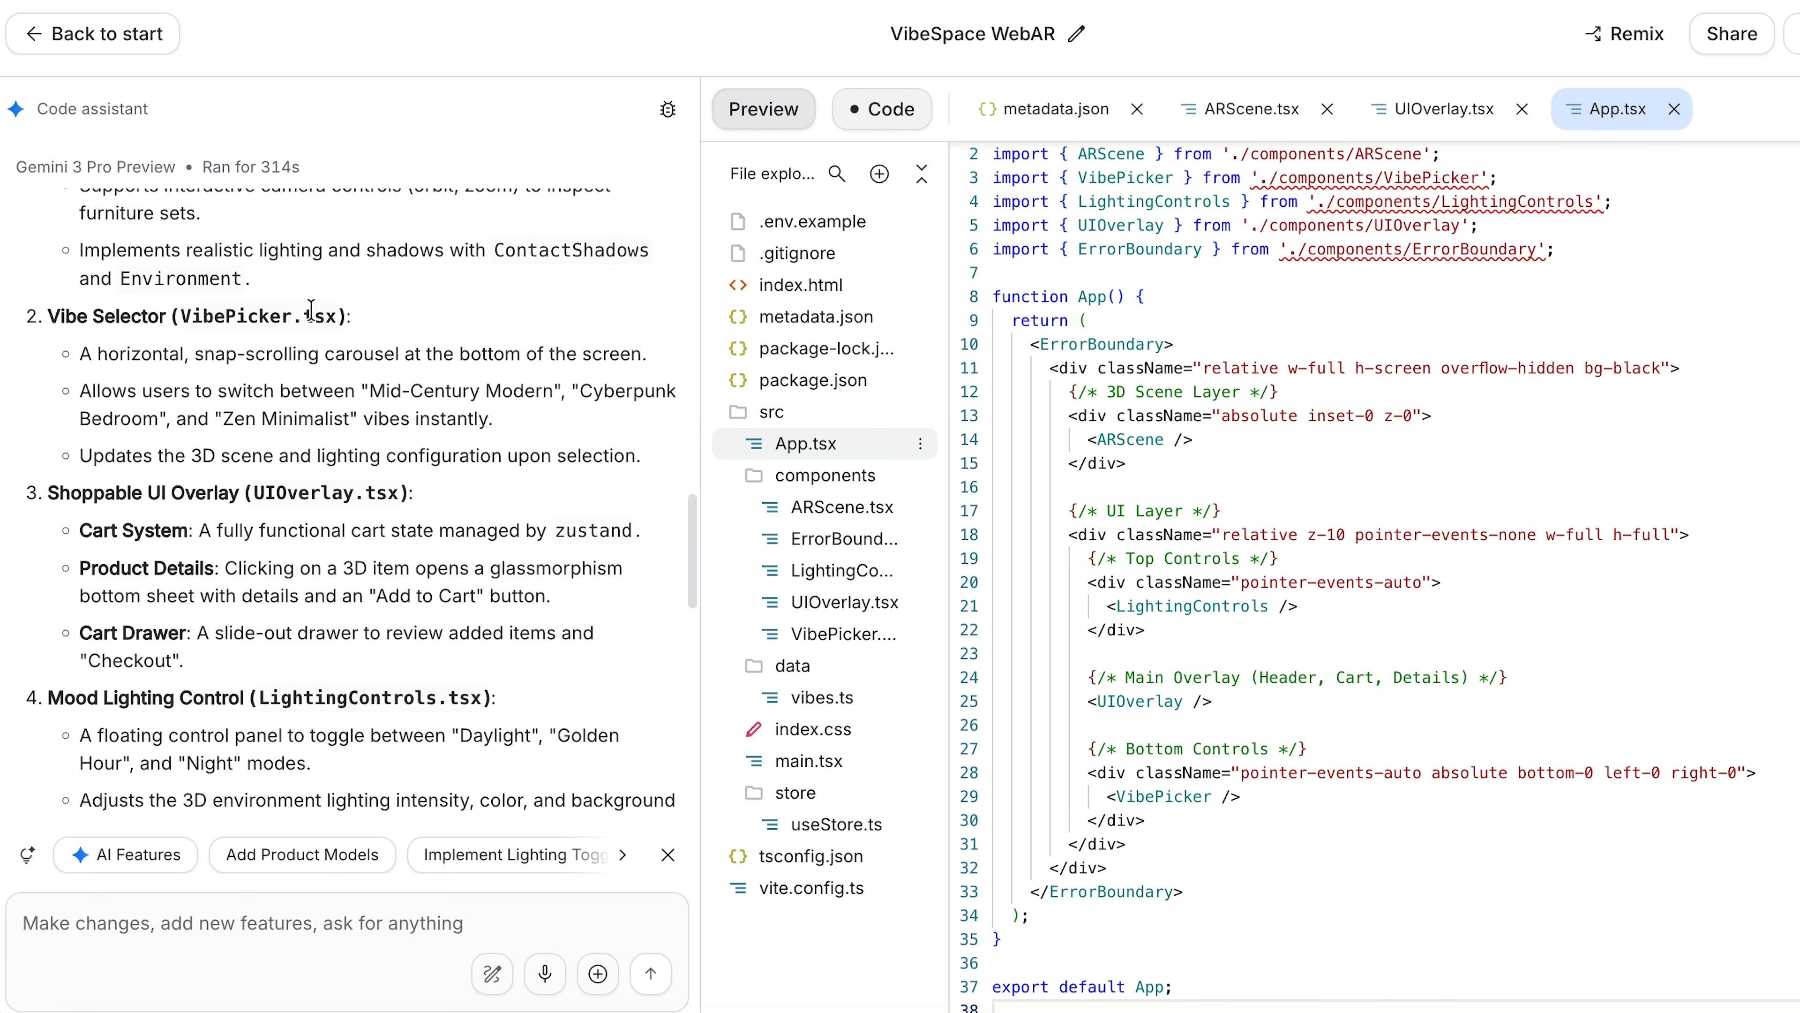
pyautogui.scroll(-10, 311, 311)
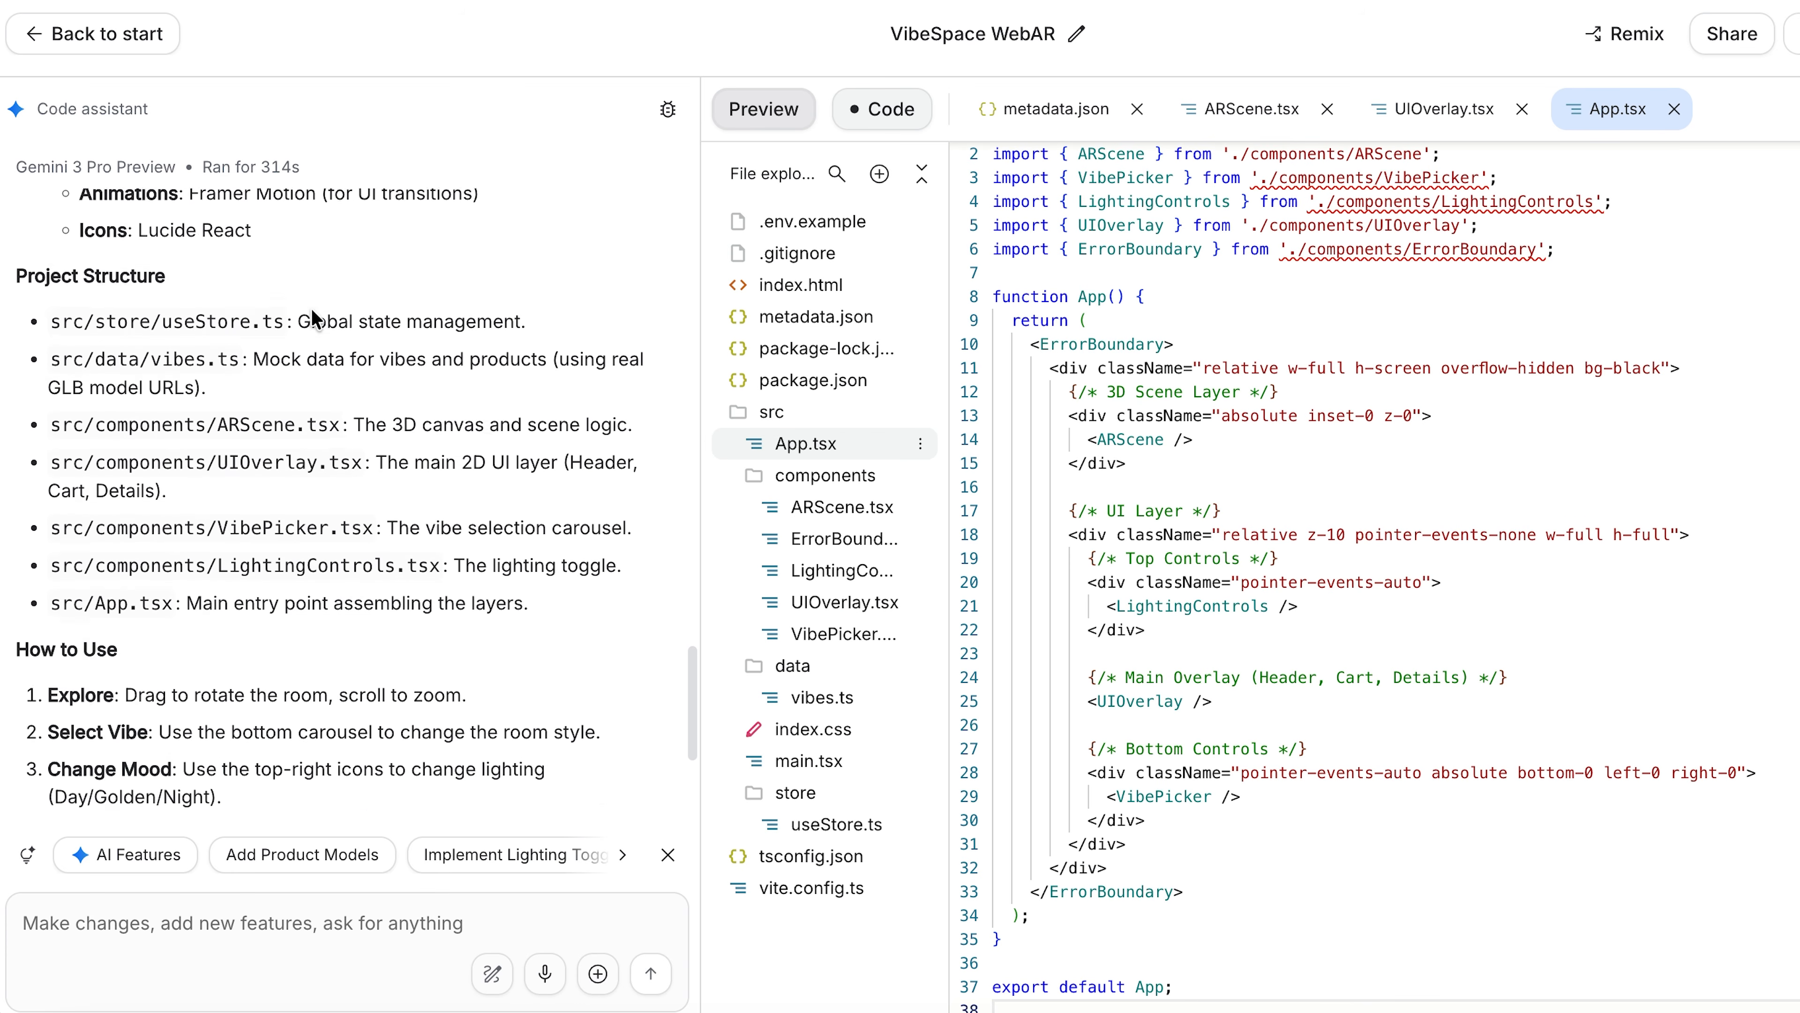
pyautogui.scroll(-2, 311, 311)
# Return to the VibeSpace app preview and inspect the blue sofa by zooming in and out and rotating the scene.
pyautogui.click(771, 113)
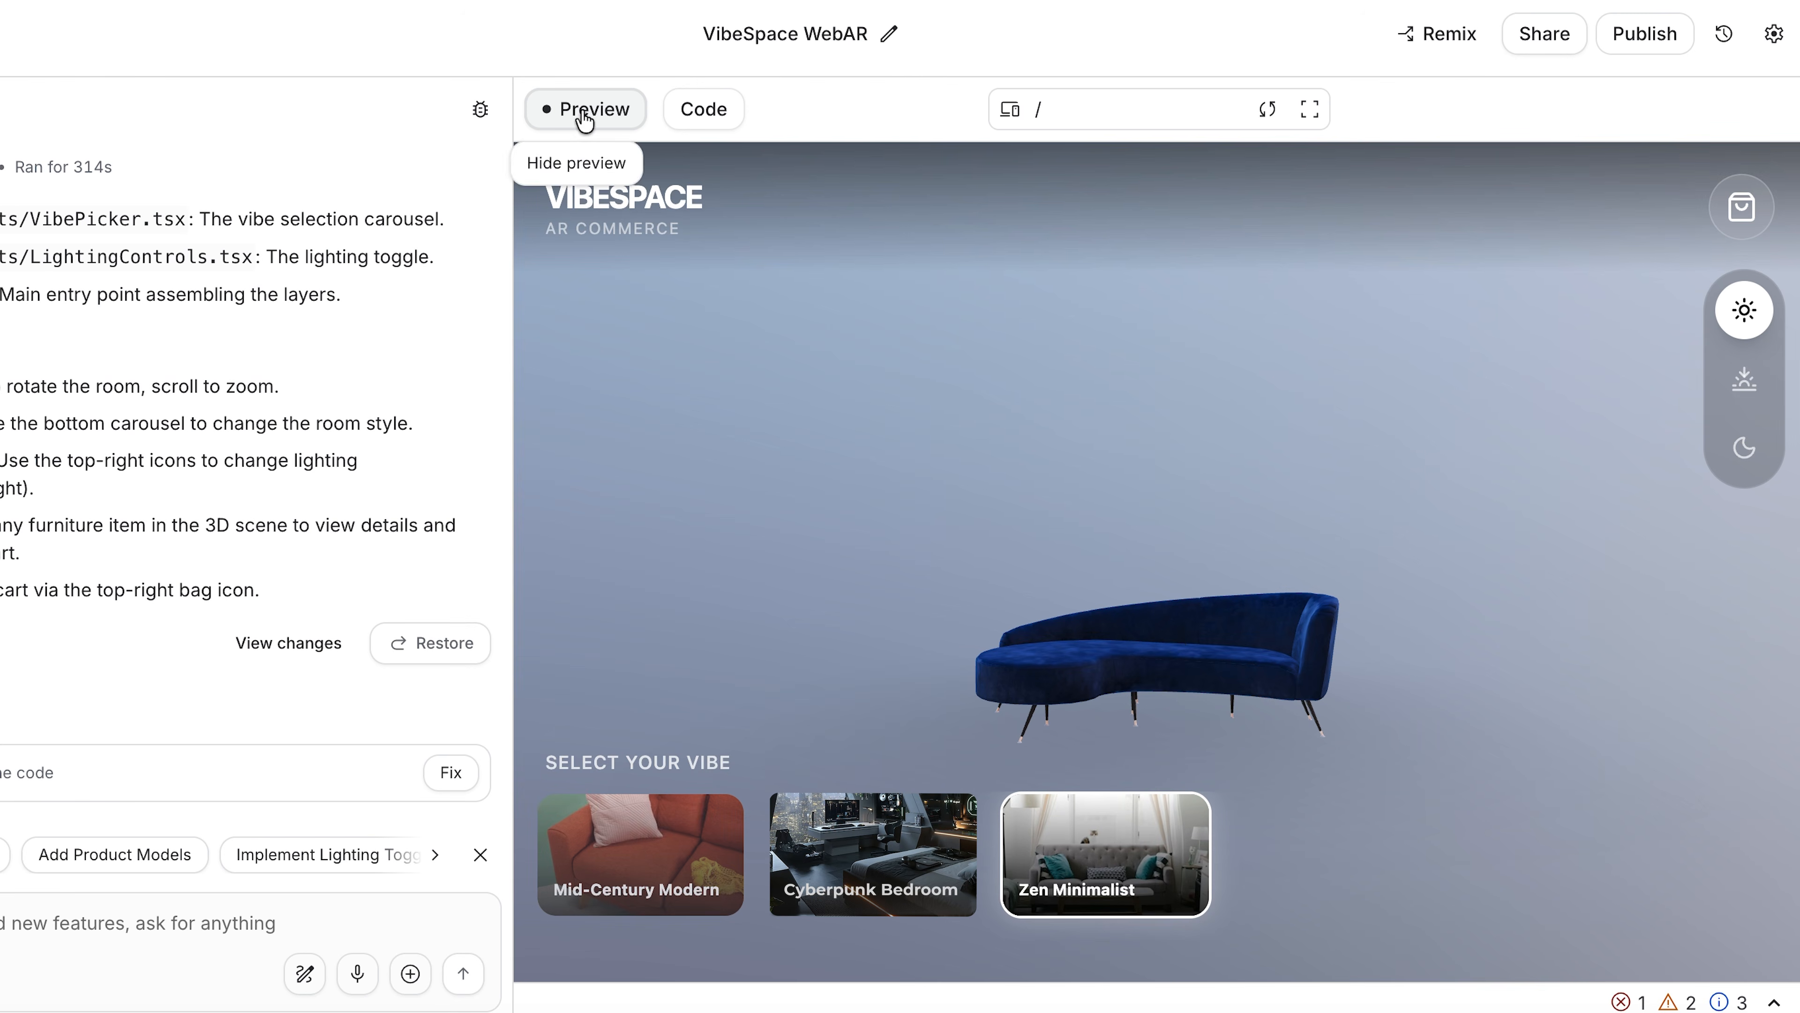
pyautogui.scroll(10, 1178, 652)
pyautogui.scroll(-12, 1177, 654)
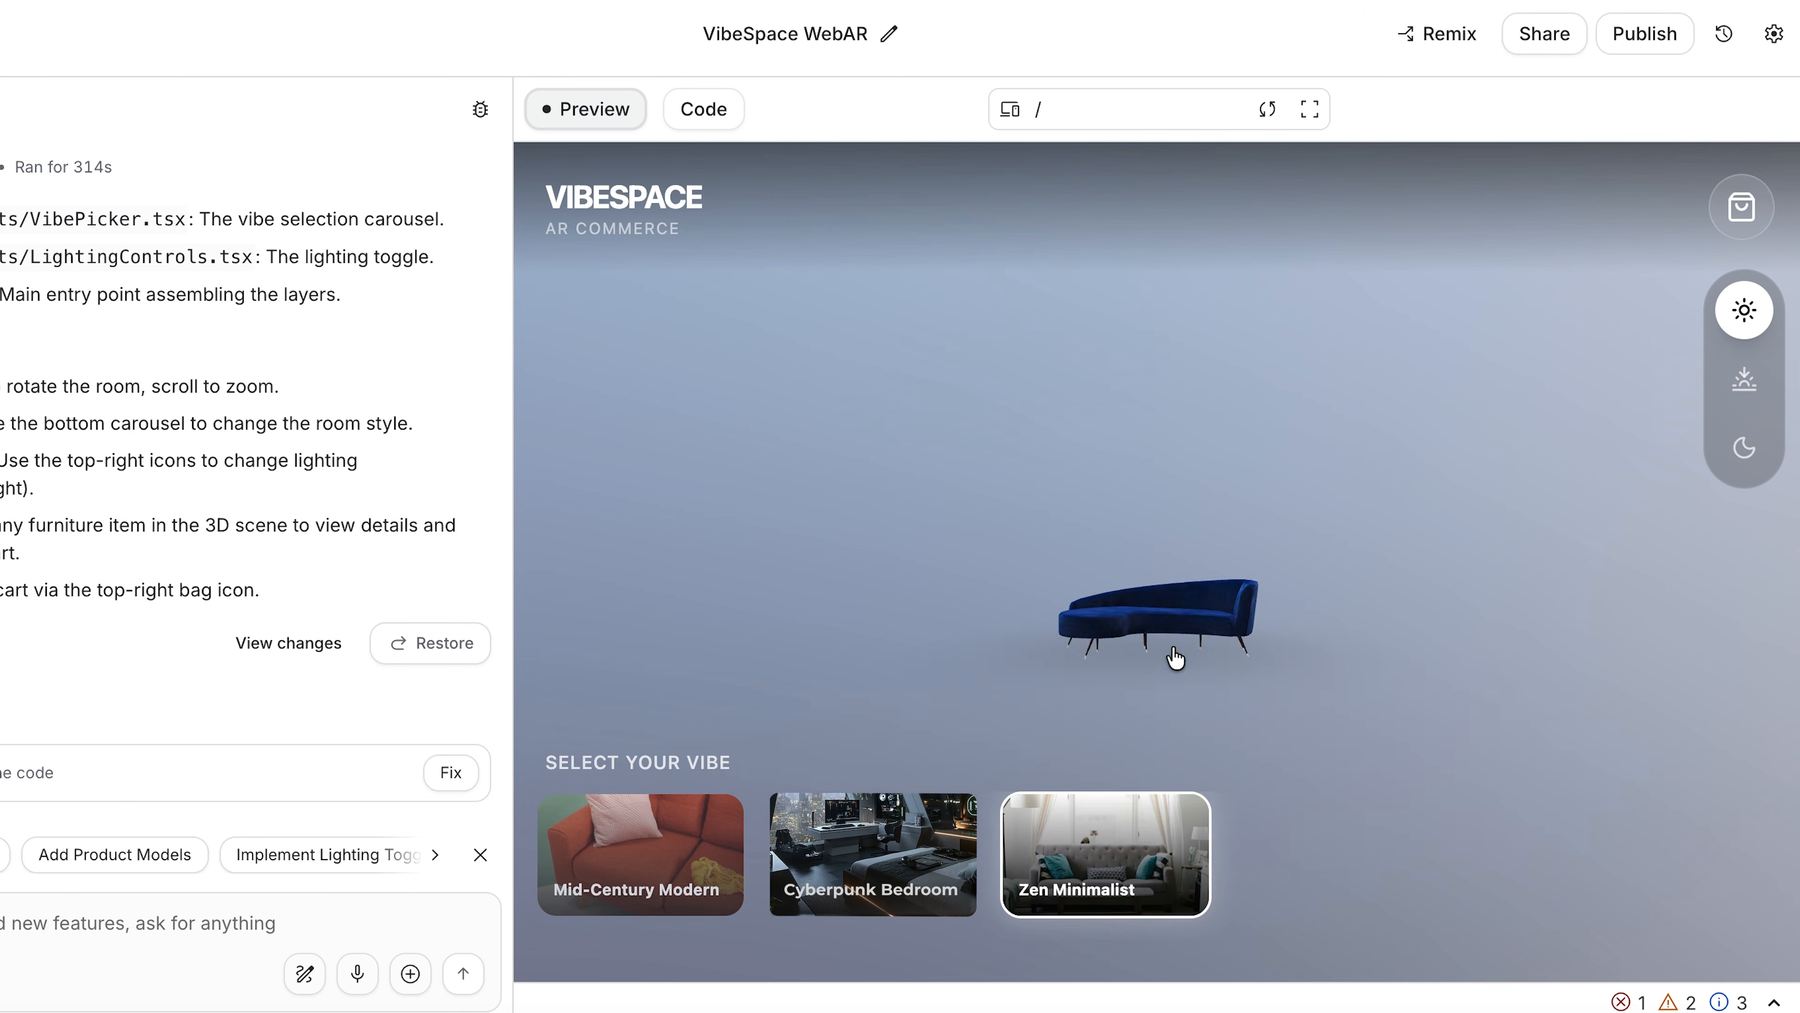
pyautogui.scroll(12, 1177, 654)
pyautogui.scroll(-10, 1177, 654)
pyautogui.scroll(-5, 1177, 652)
pyautogui.moveTo(1384, 623); pyautogui.dragTo(1403, 395)
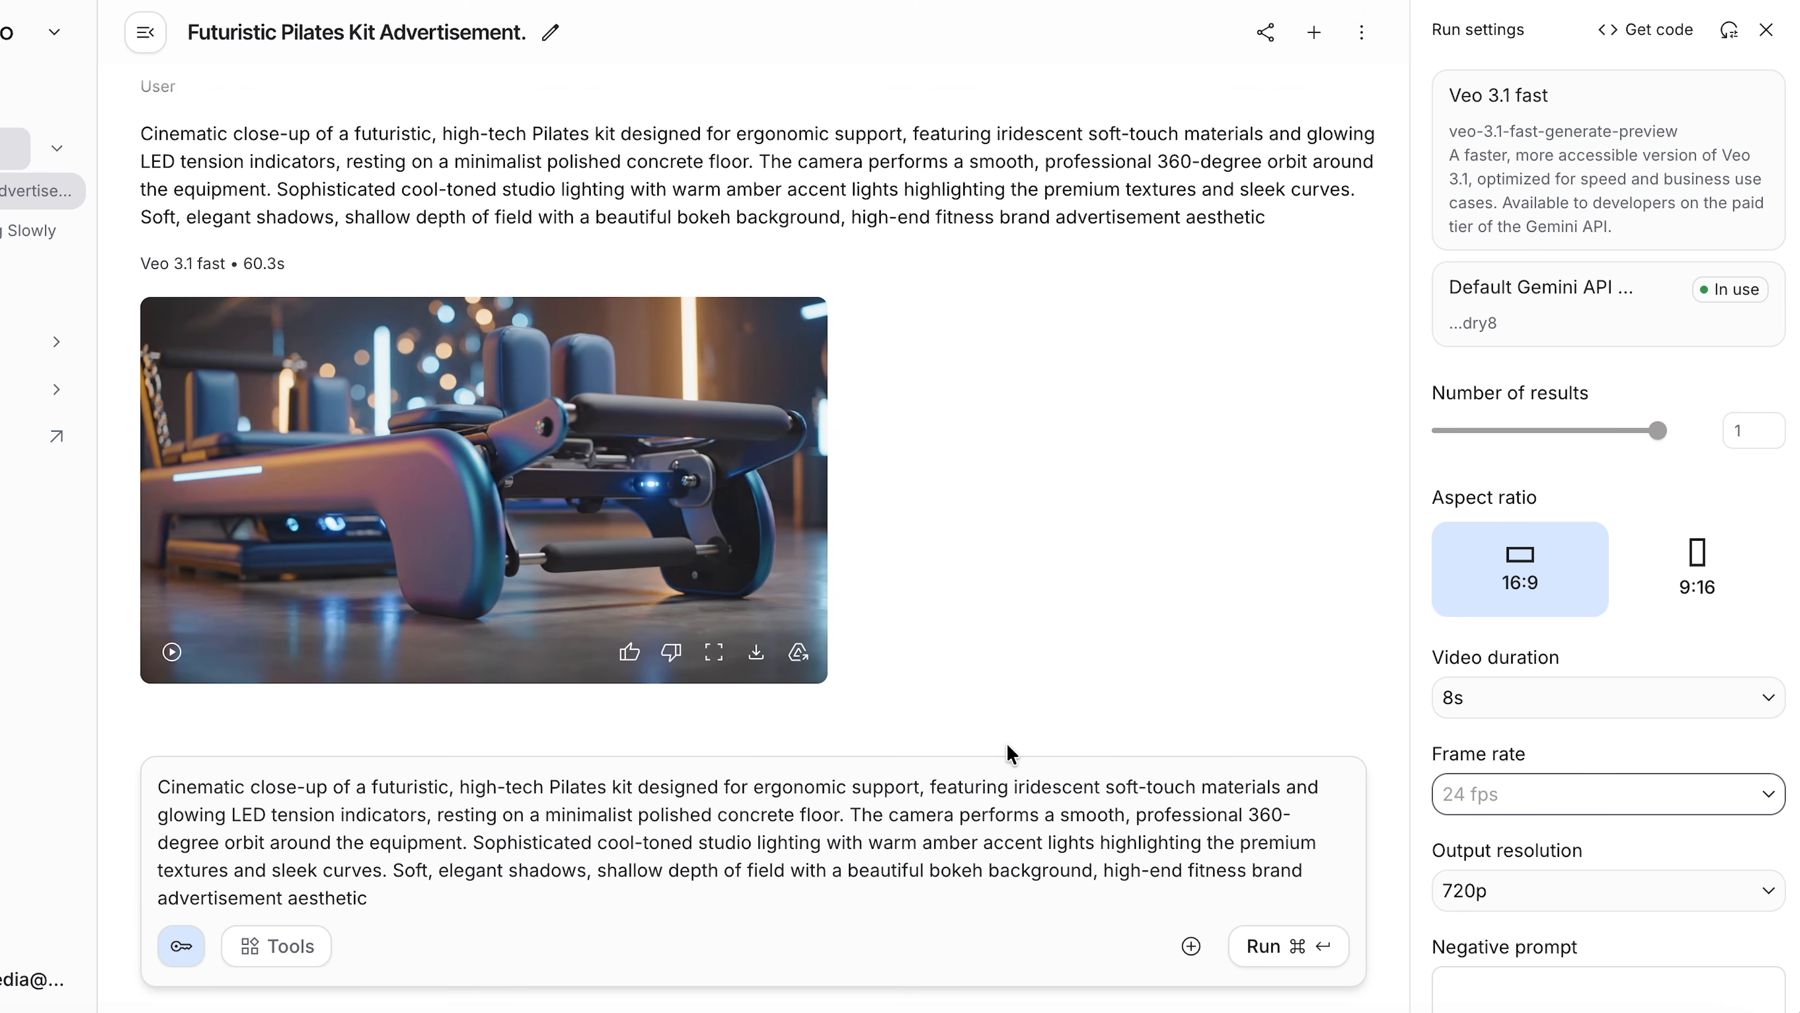
# View the generated Pilates kit video in full screen, and open the Video Generation models in the Playground.
pyautogui.click(724, 663)
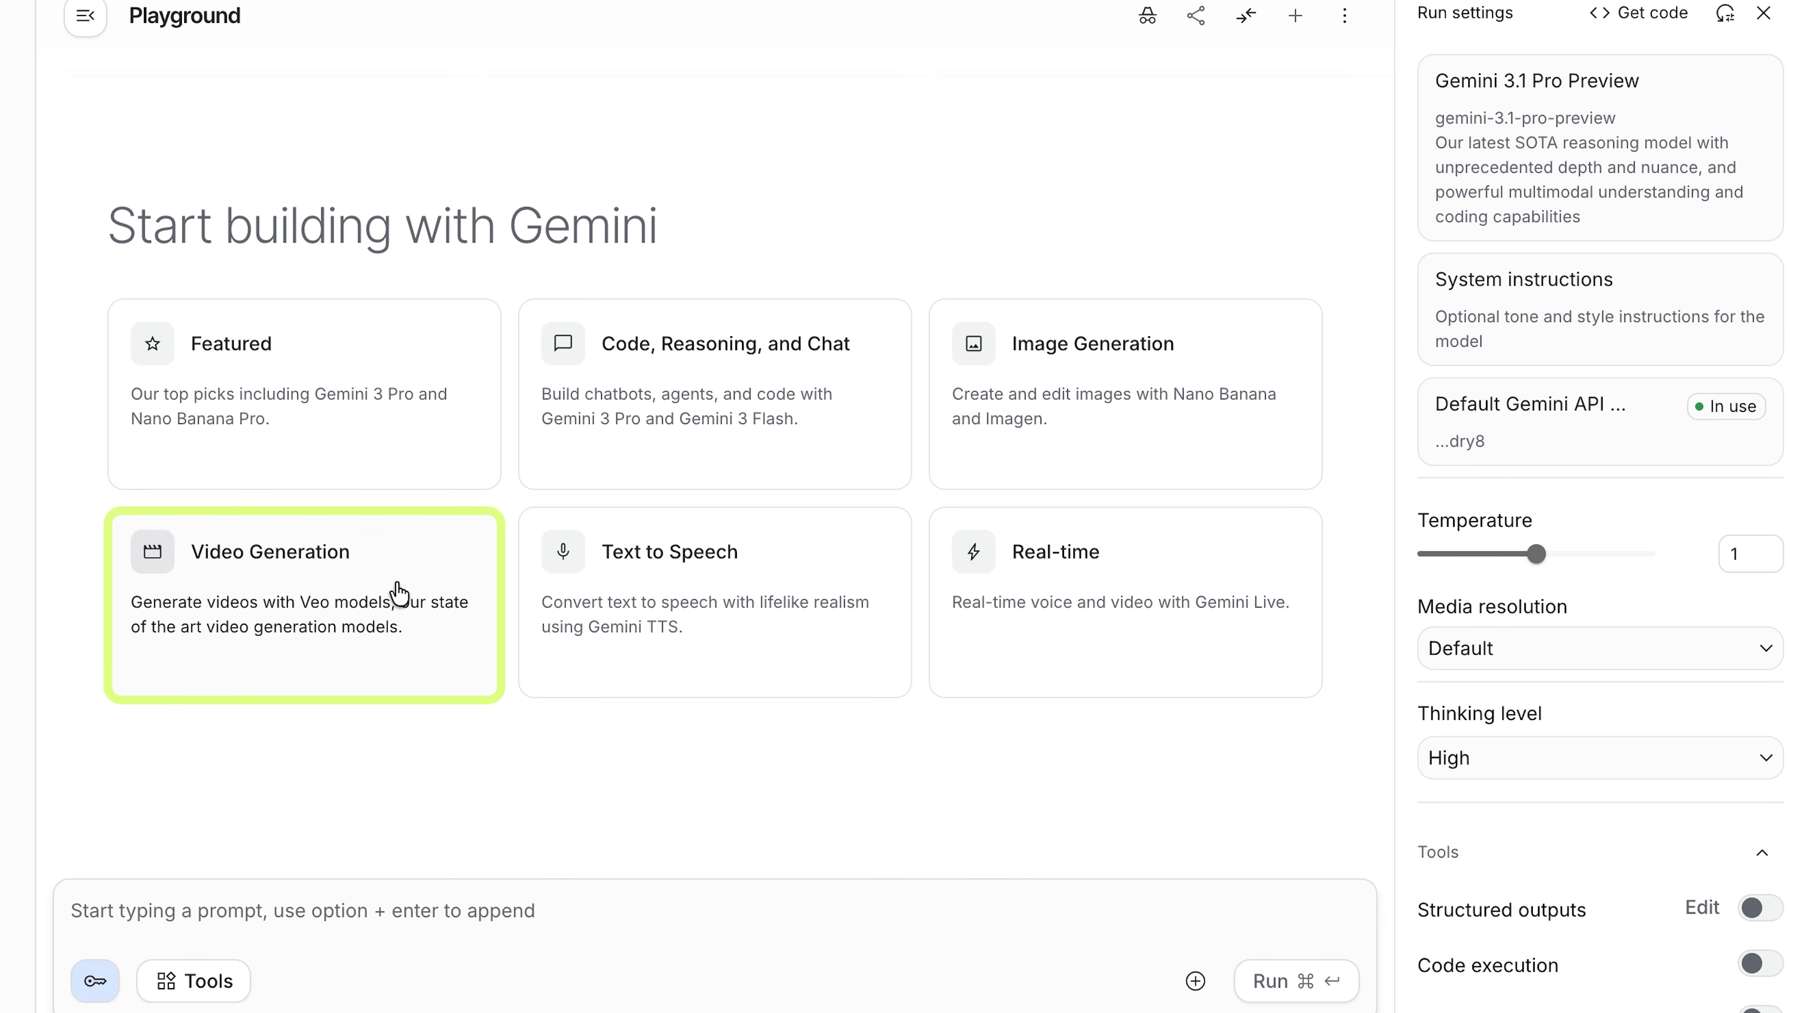
pyautogui.click(360, 606)
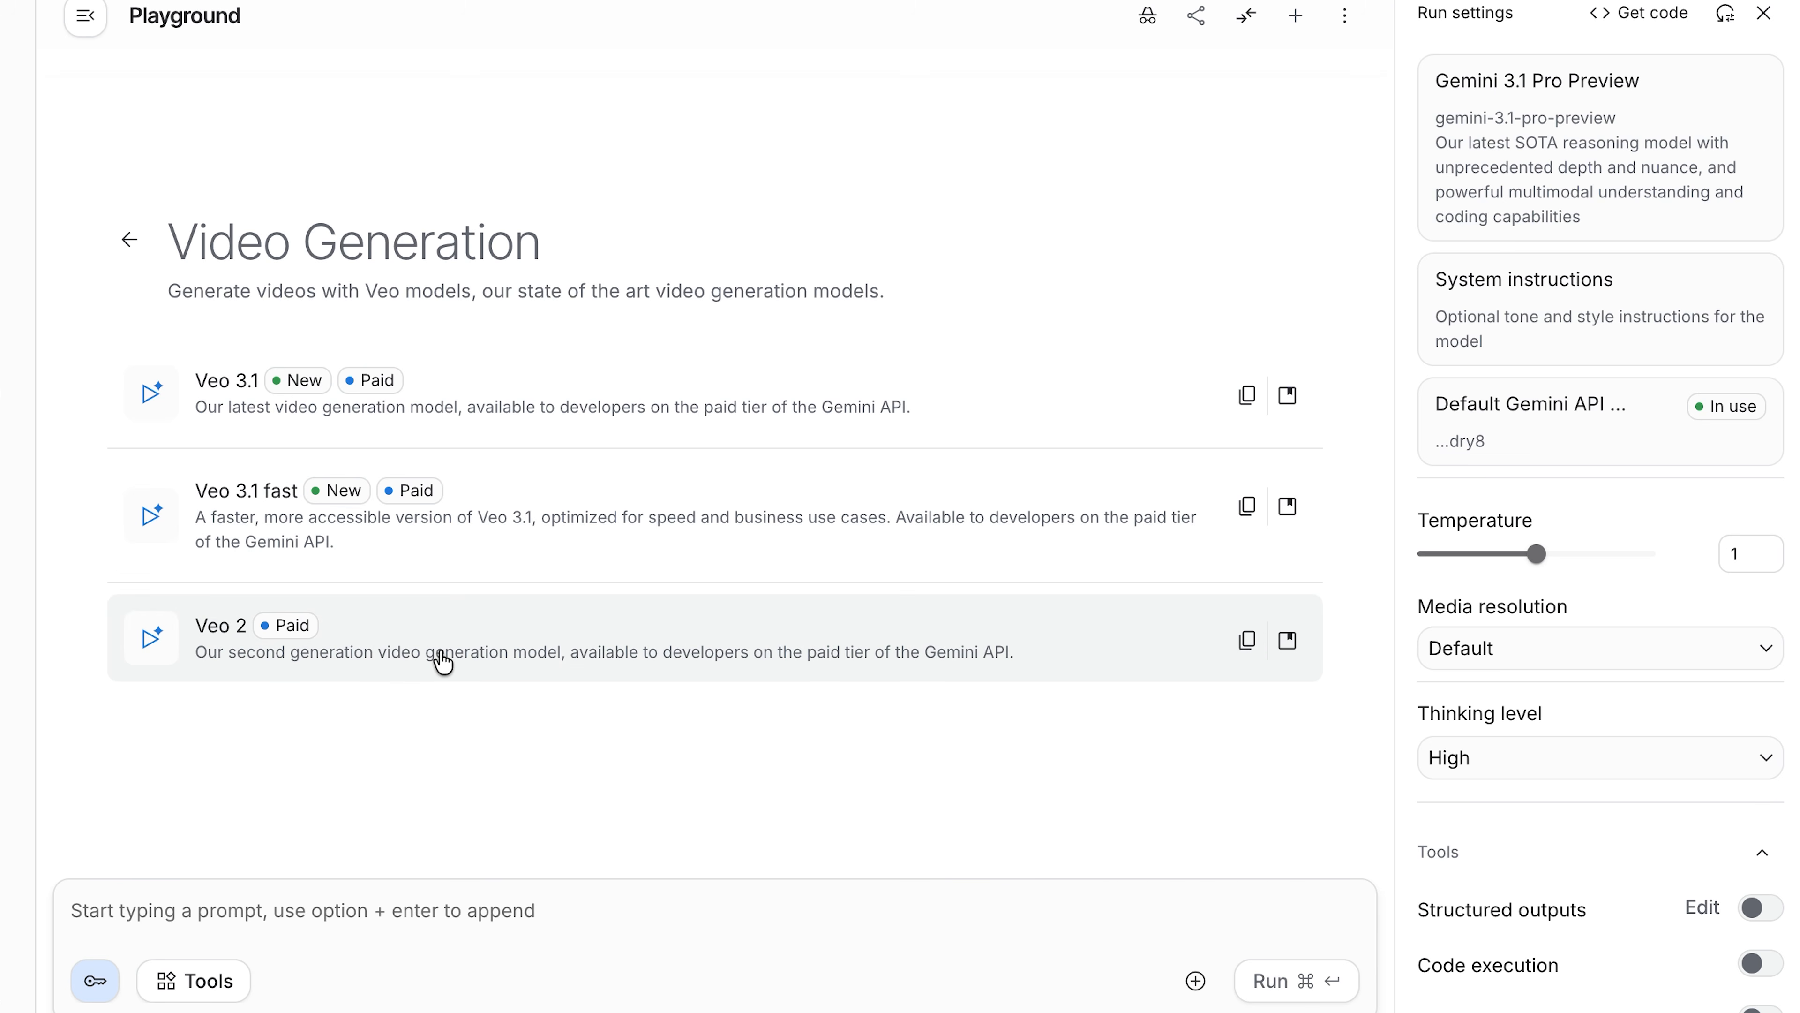
# Generate a Veo 3.1 fast video from a cinematic prompt describing a futuristic high-tech Pilates kit with a smooth 360-degree camera orbit.
pyautogui.click(613, 498)
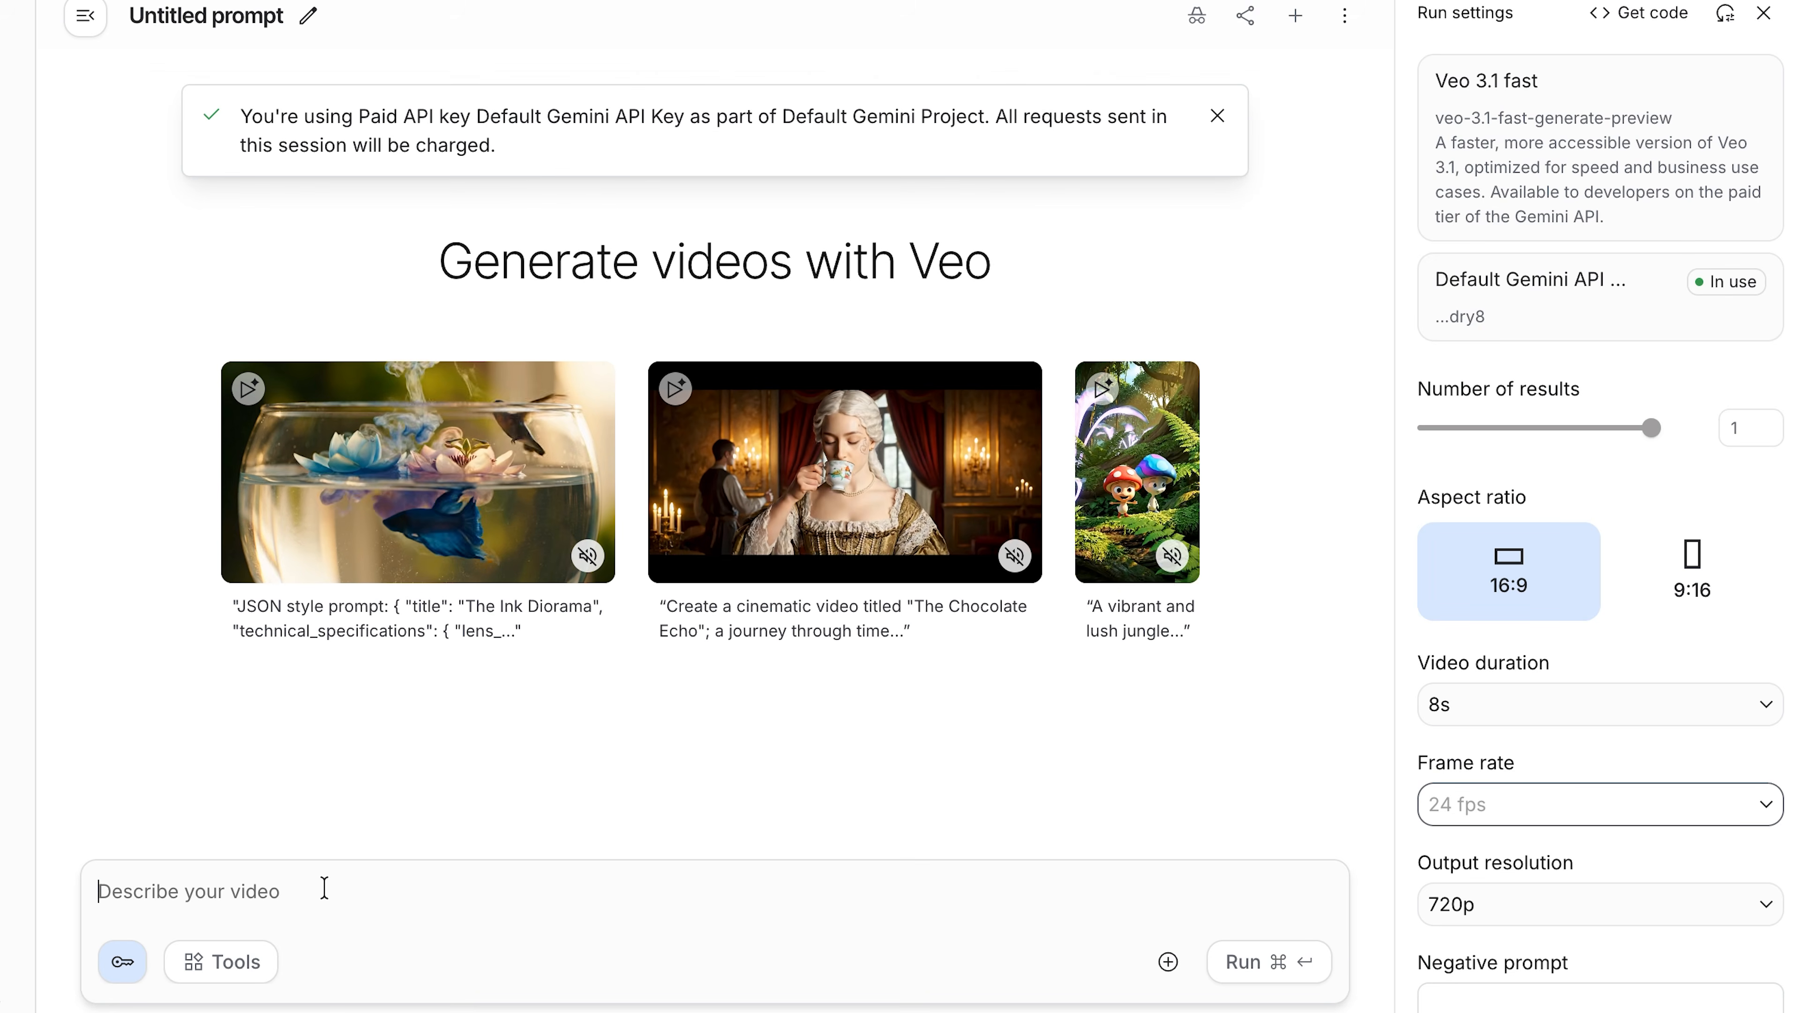
pyautogui.write('Cinematic close-up of a futuristic, high-tech Pilates kit designed for ergonomic support, featuring iridescent soft-touch materials and glowing LED tension indicators, resting on a minimalist polished concrete floor. The camera performs a smooth, professional 360-degree orbit around the equipment. Sophisticated cool-toned studio lighting with warm amber accent lights highlighting the premium textures and sleek curves. Soft, elegant shadows, shallow depth of field with a beautiful bokeh background, high-end fitness brand advertisement aesthetic')
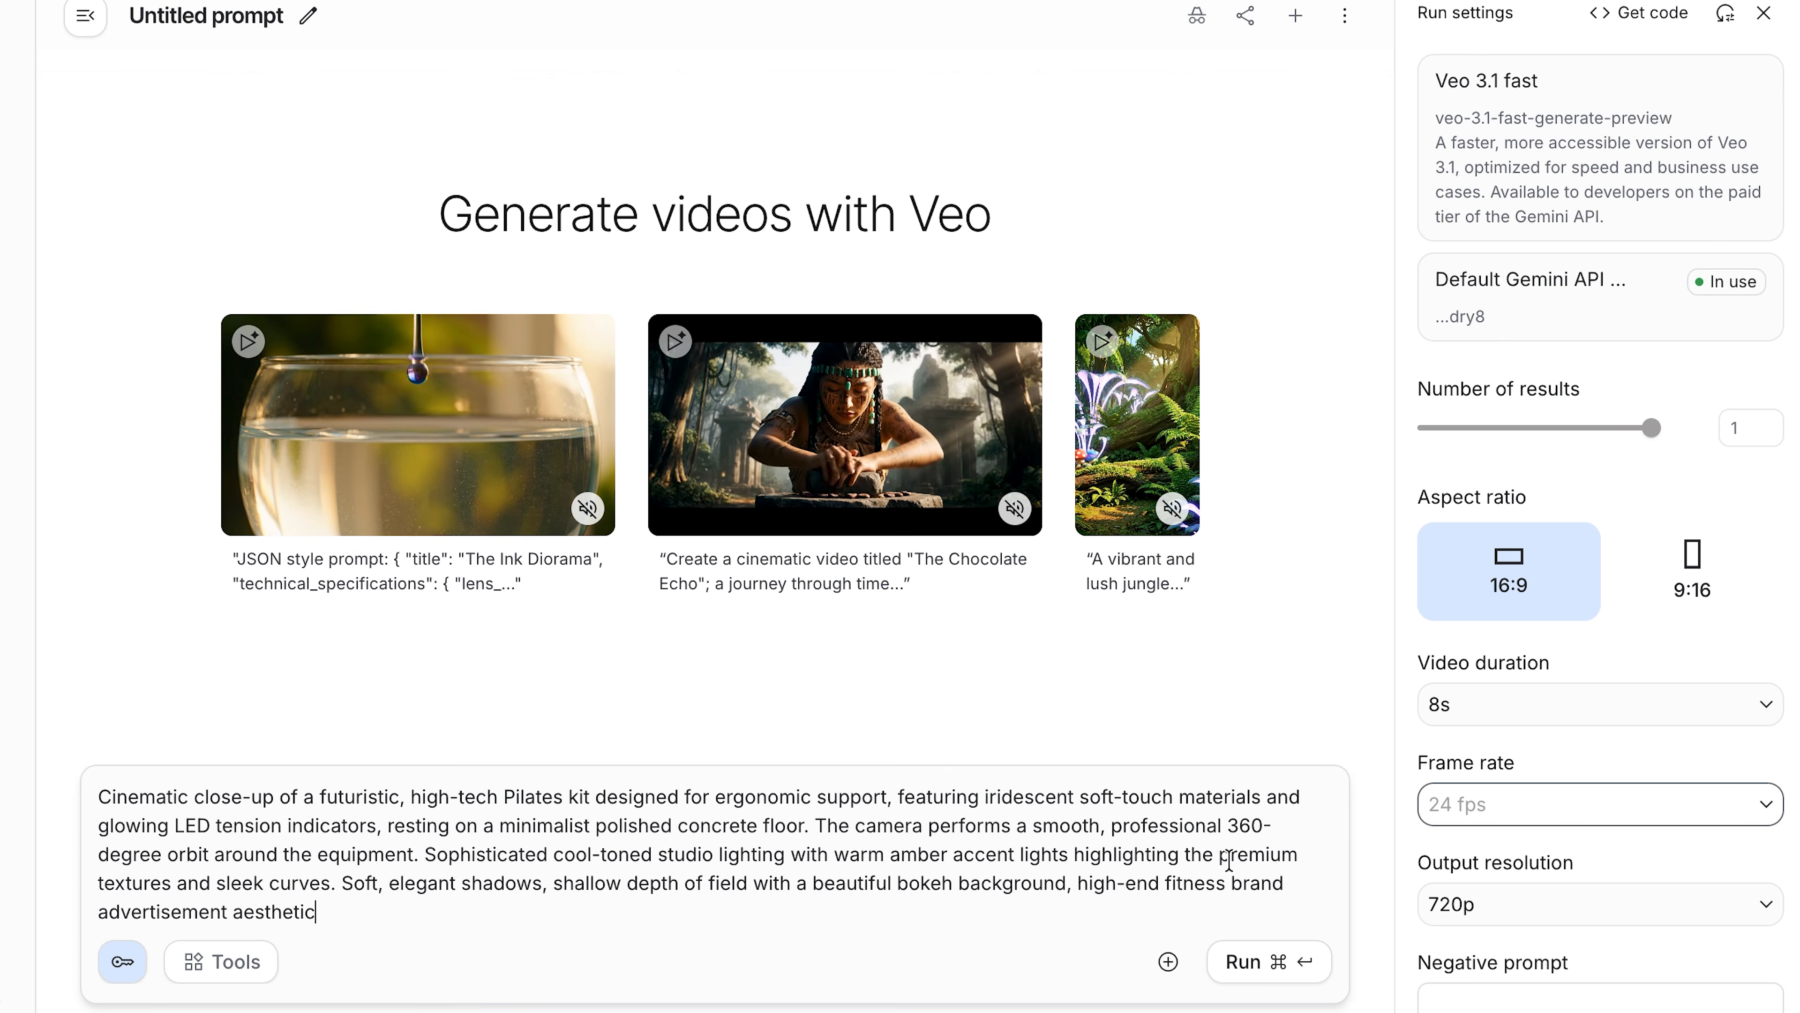
pyautogui.click(1265, 963)
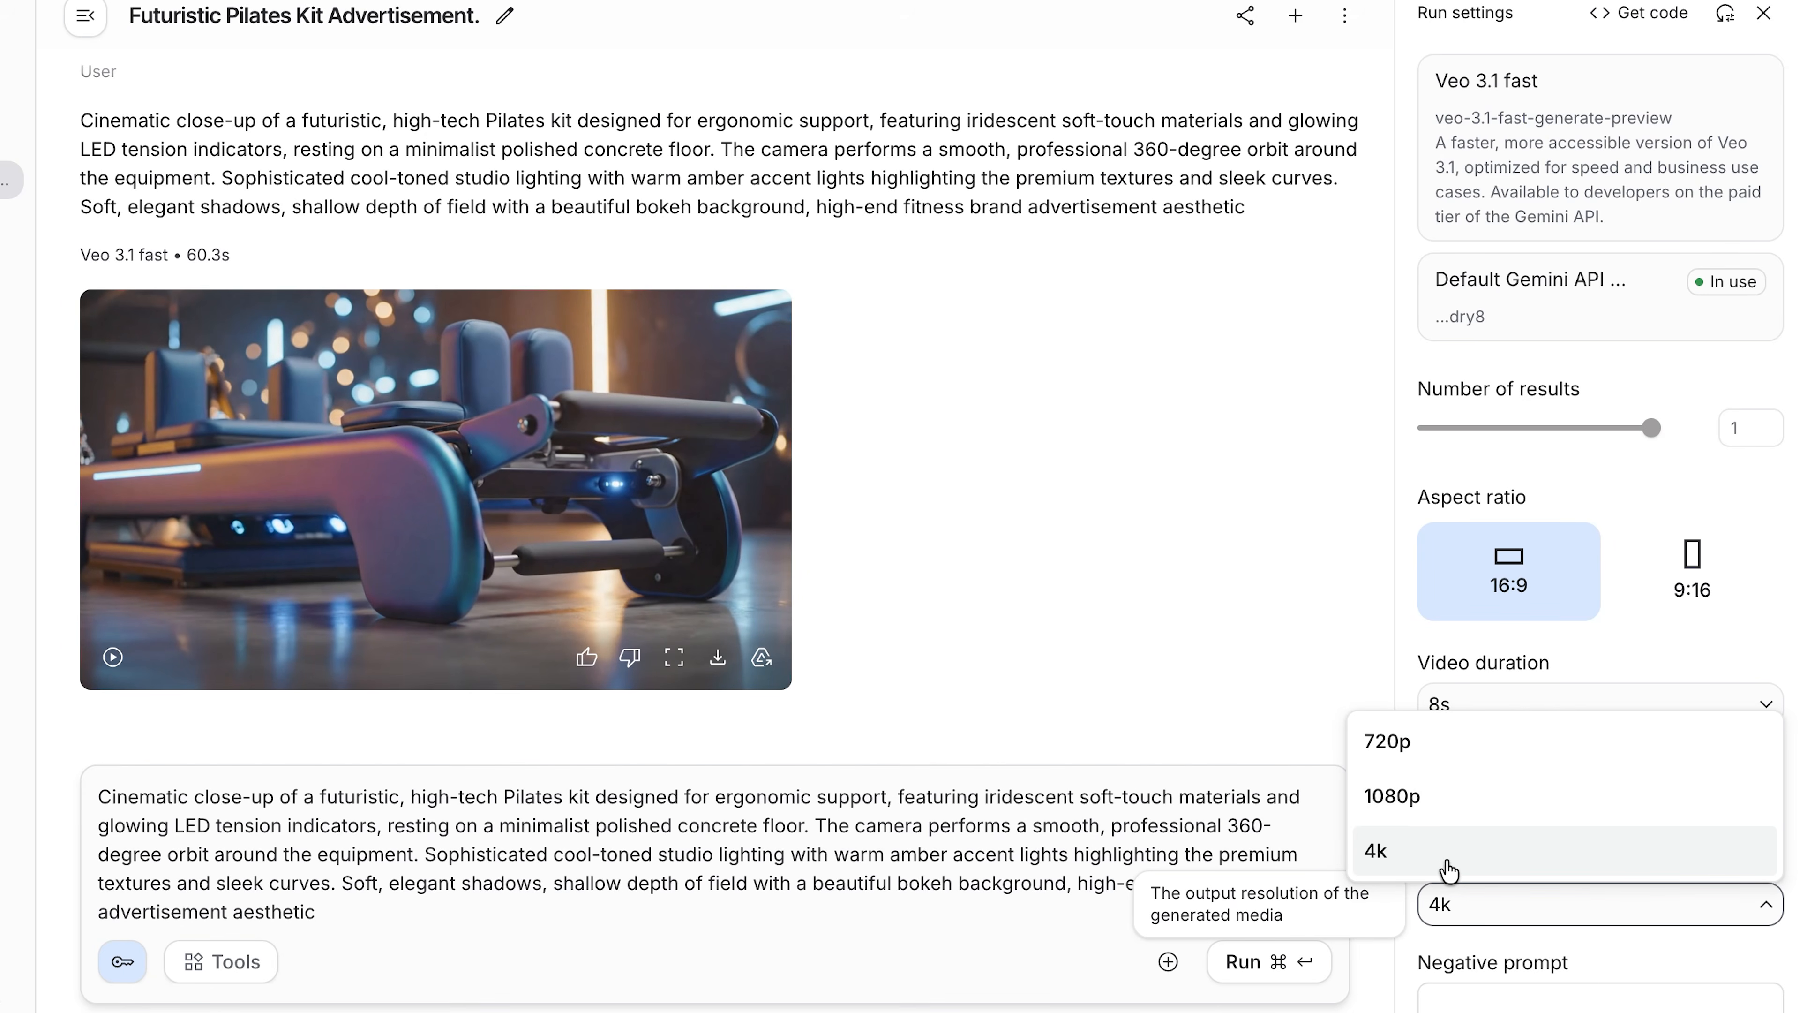
# Set the output resolution to 4k and run the Pilates kit prompt again.
pyautogui.click(1442, 860)
pyautogui.scroll(-1, 1494, 914)
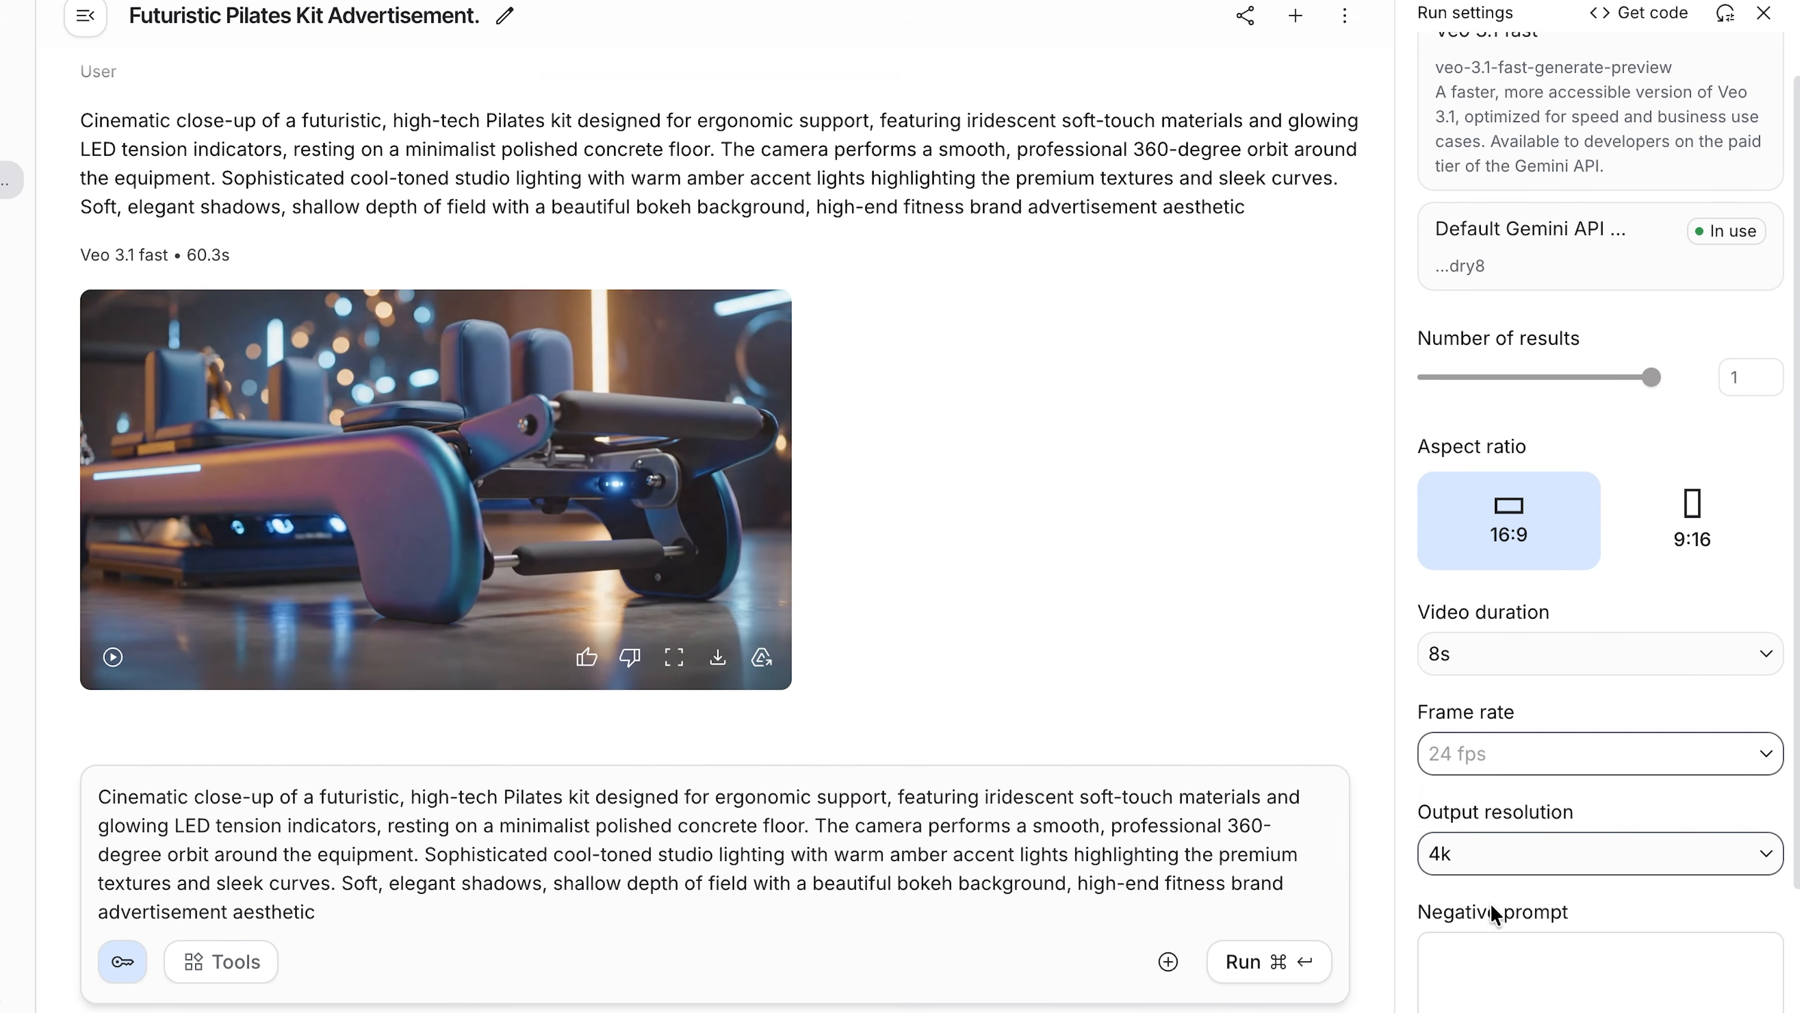
pyautogui.click(1280, 981)
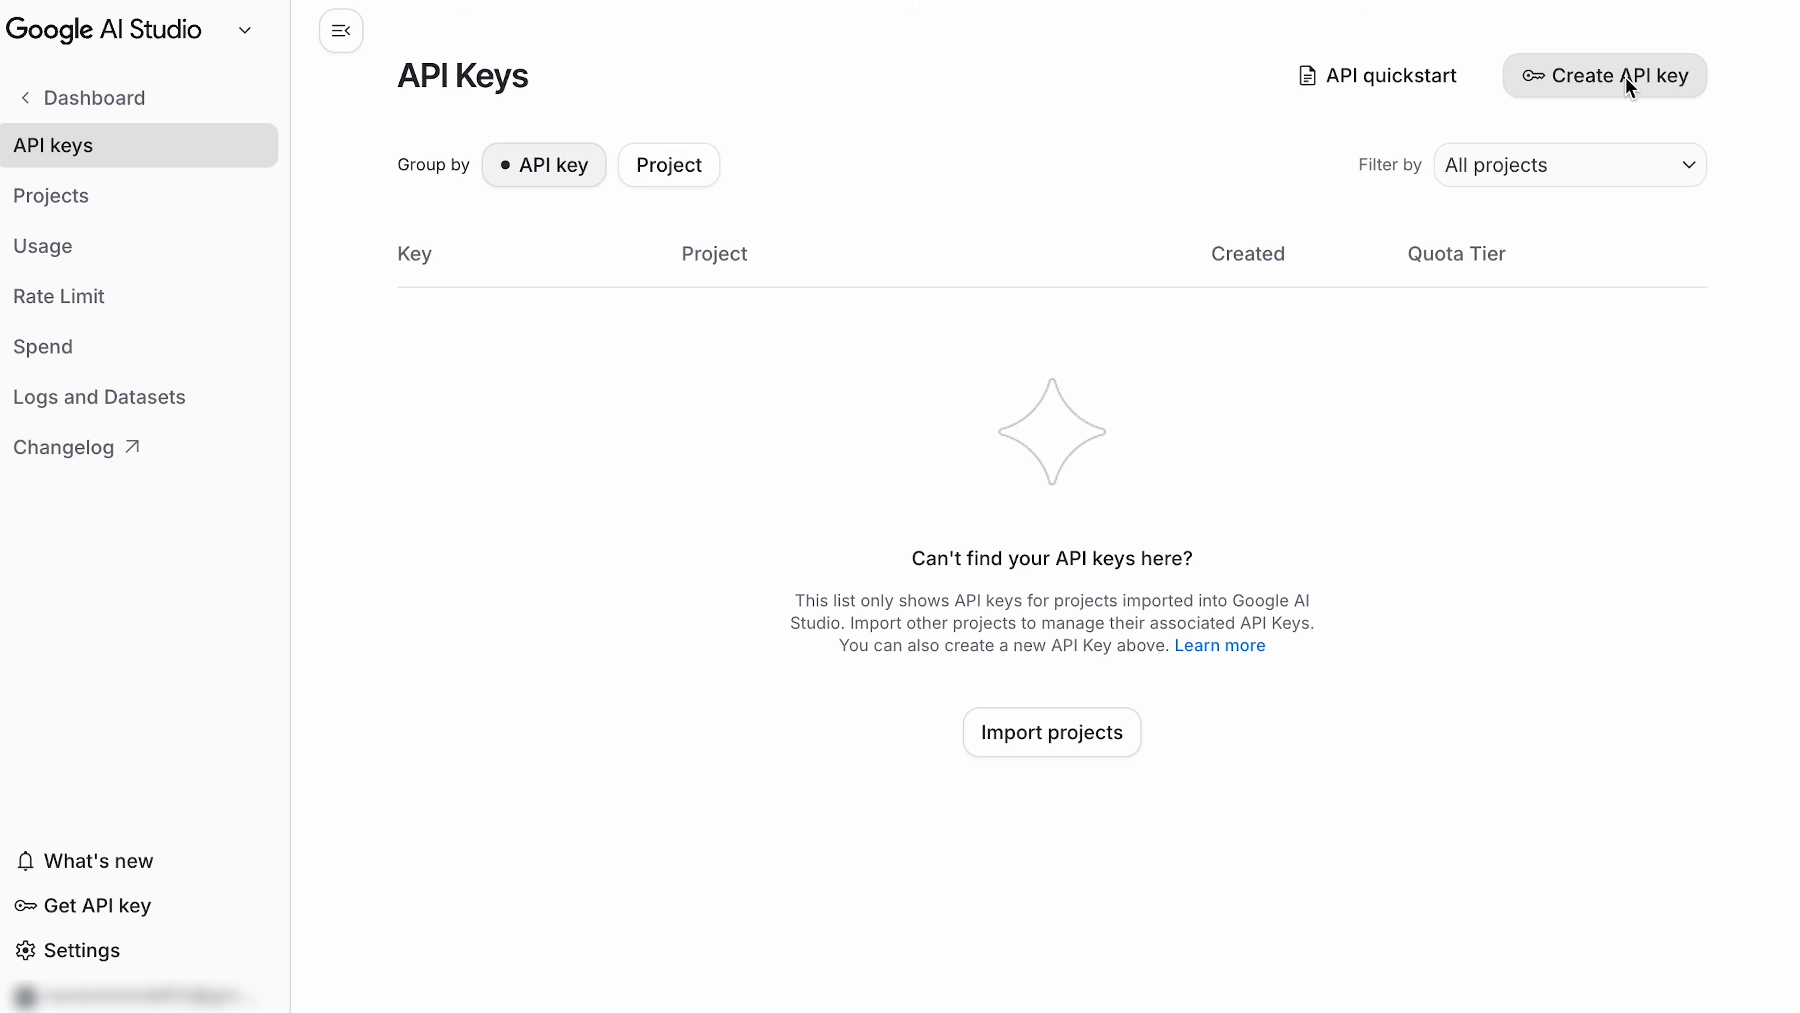
# Start creating an API key, and open the generated image of the three amber serum bottles in the Playground.
pyautogui.click(1628, 86)
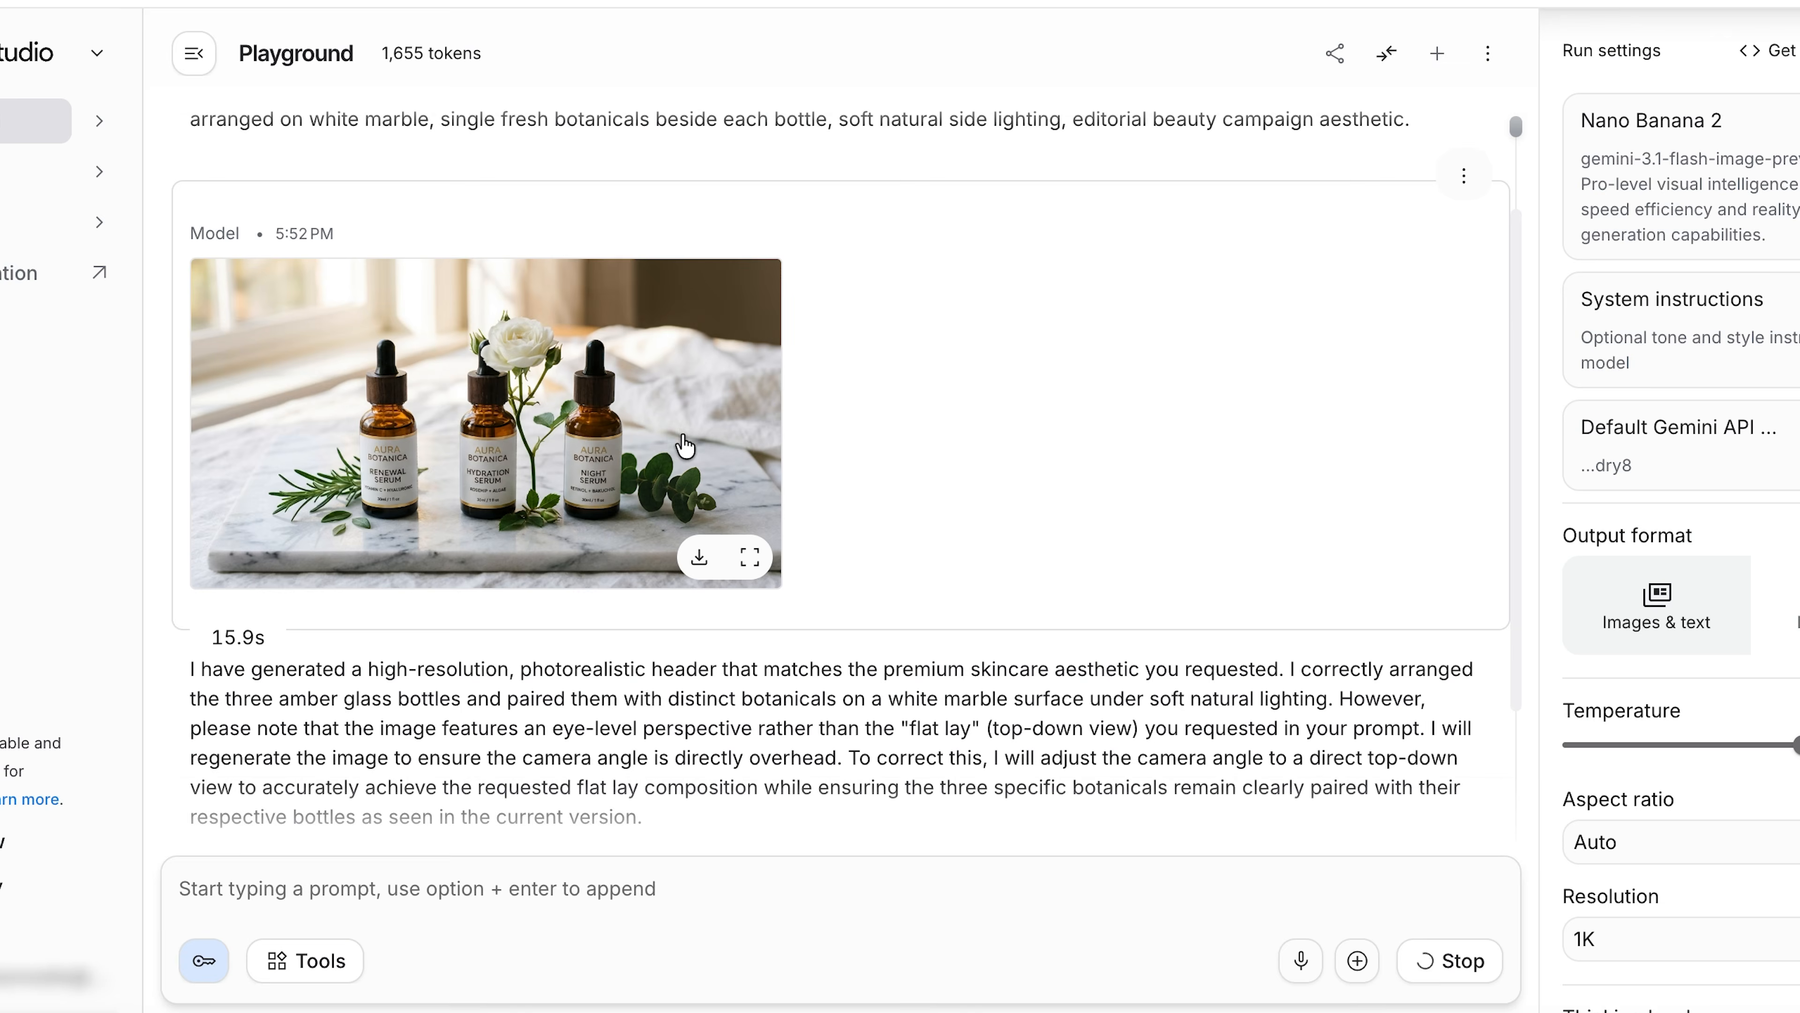
pyautogui.click(682, 434)
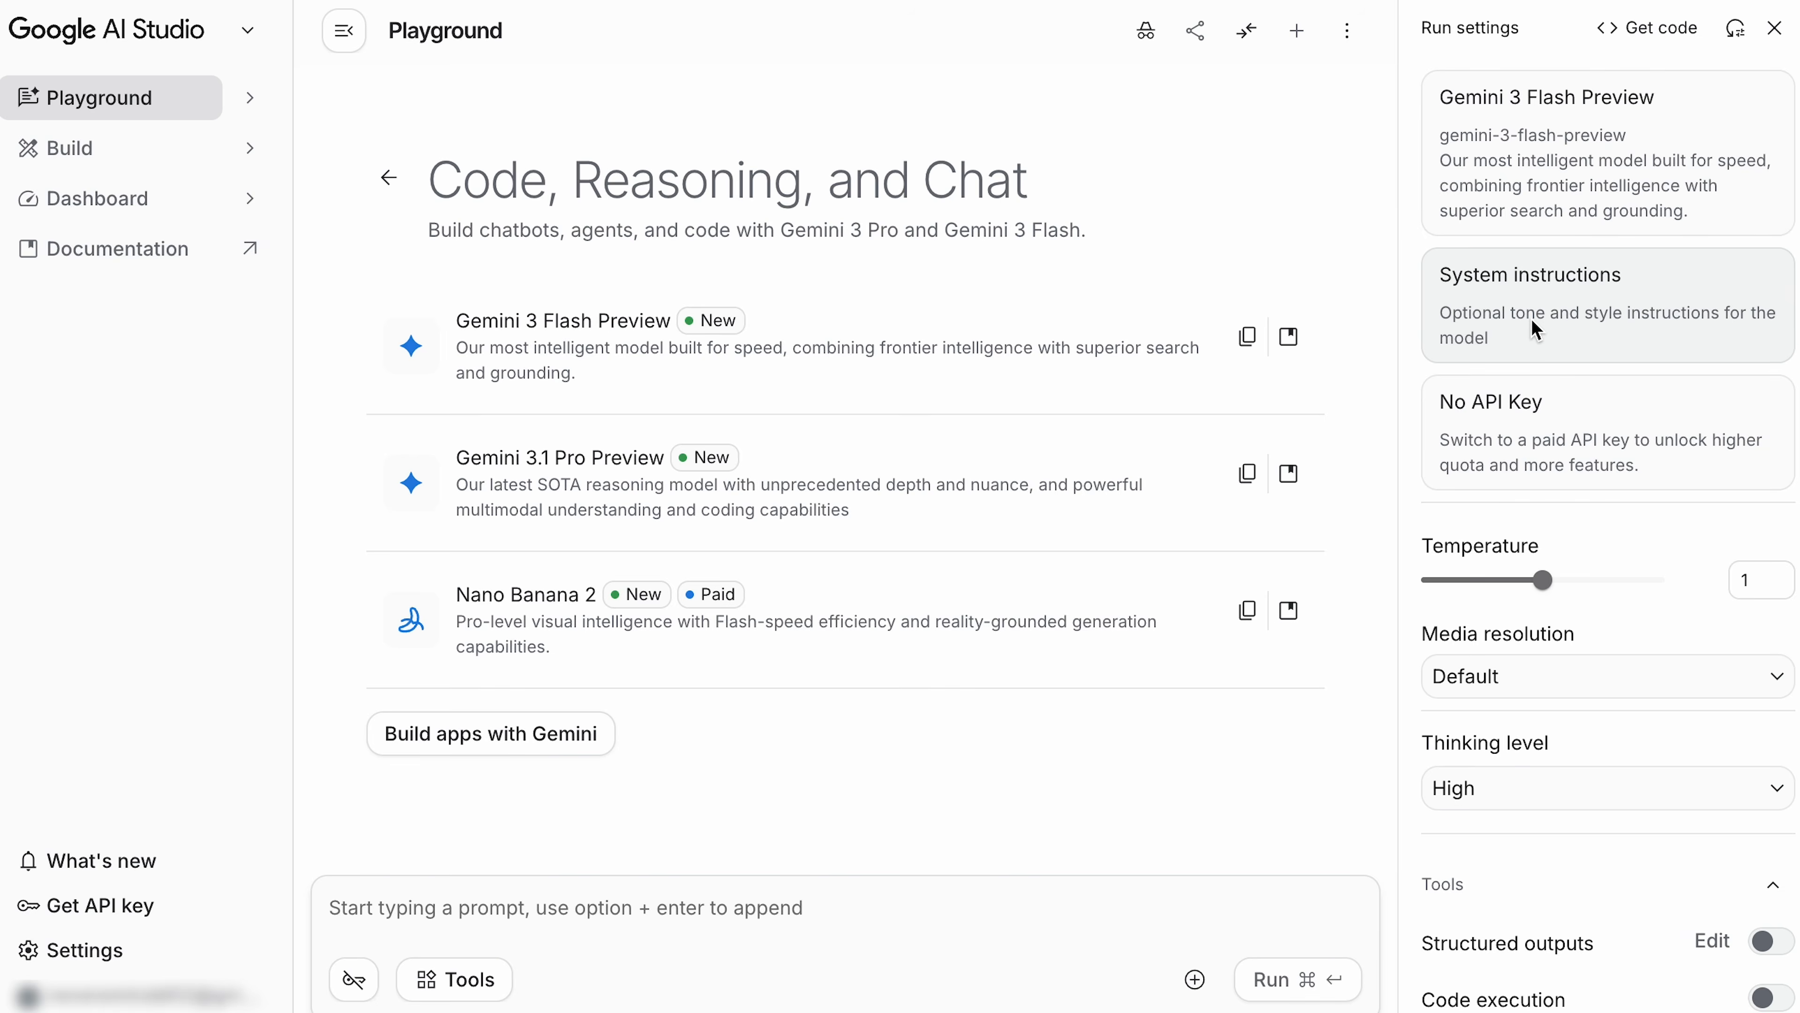
# Add system instructions casting the model as a luxury copywriter for a heritage leather goods brand, writing with restraint, no exclamation points or emoji.
pyautogui.click(1531, 329)
pyautogui.click(1489, 219)
pyautogui.write("You are a luxury copywriter for a heritage leather goods brand. Write with restraint—no exclamation points, no emoji, no filler phrases like 'elevate your' or 'discover the.' Use sensory details and specific materials. Keep sentences short. Speak to someone who appreciates quality and doesn't need to be sold—they just need the right information.")
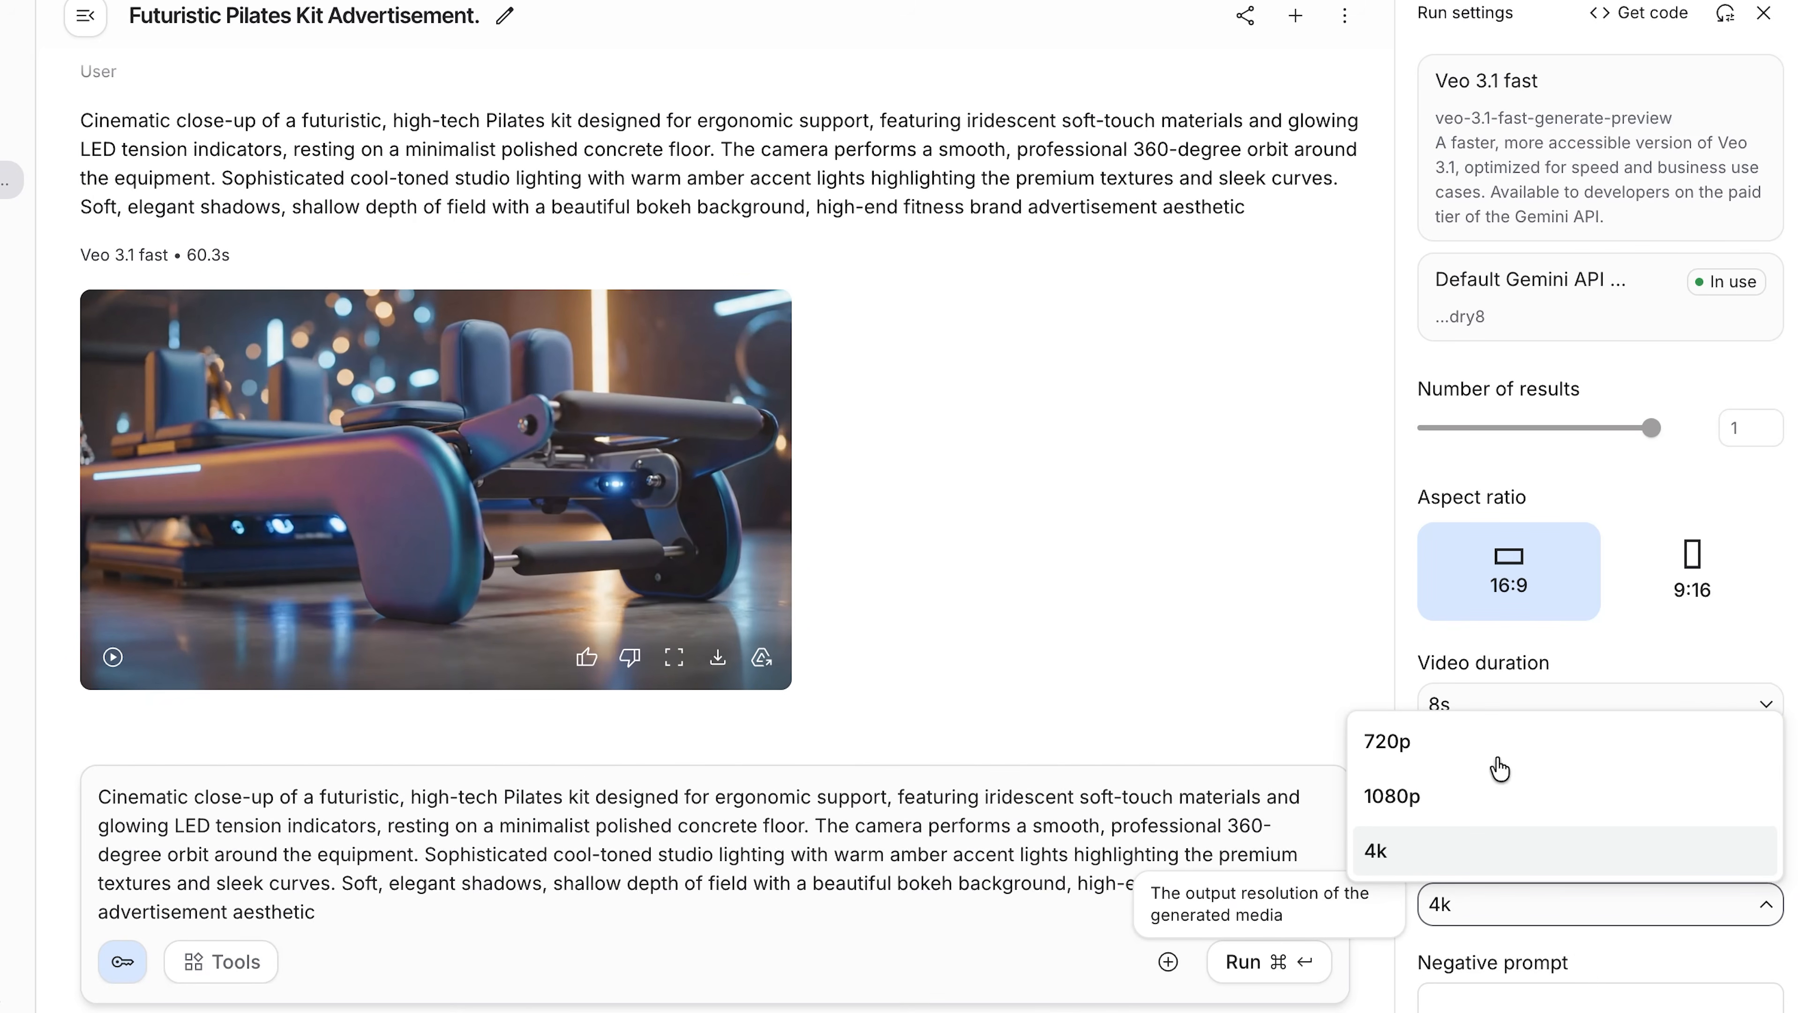
# Choose 4k as the output resolution for the futuristic Pilates kit advertisement video.
pyautogui.click(1442, 851)
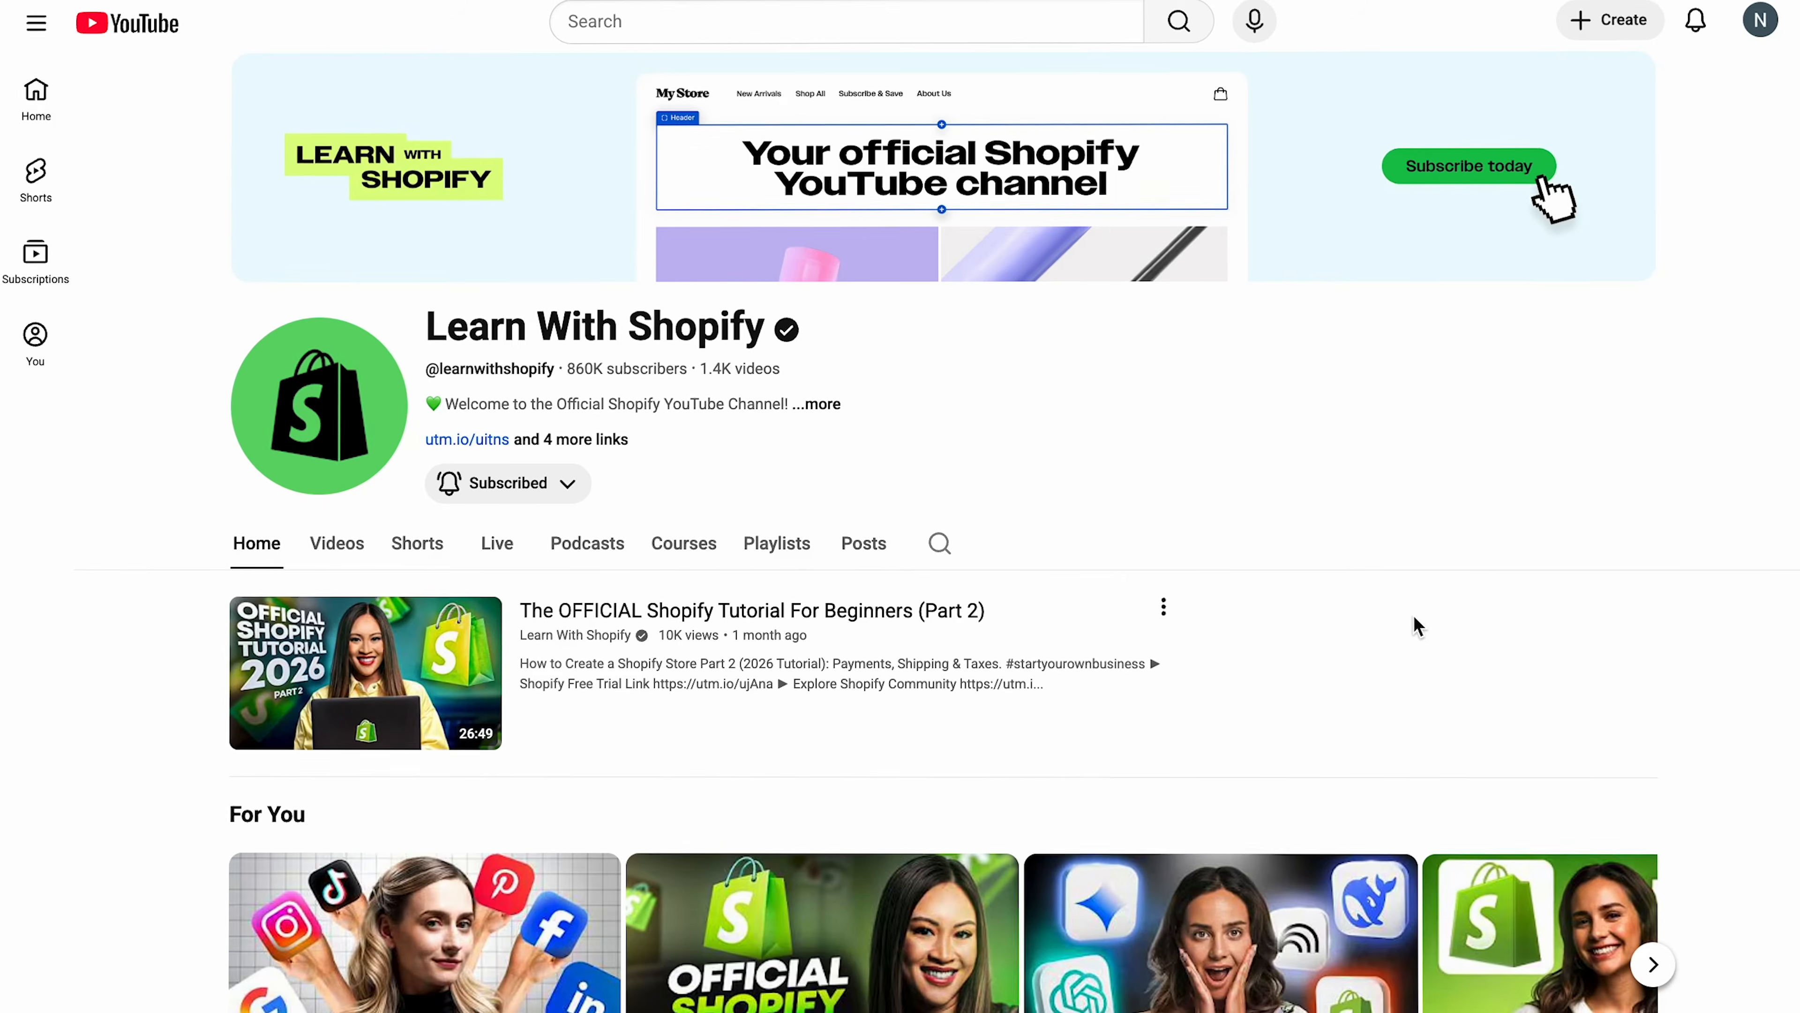
# Switch to YouTube and browse the latest videos on the Learn With Shopify channel.
pyautogui.scroll(-10, 901, 507)
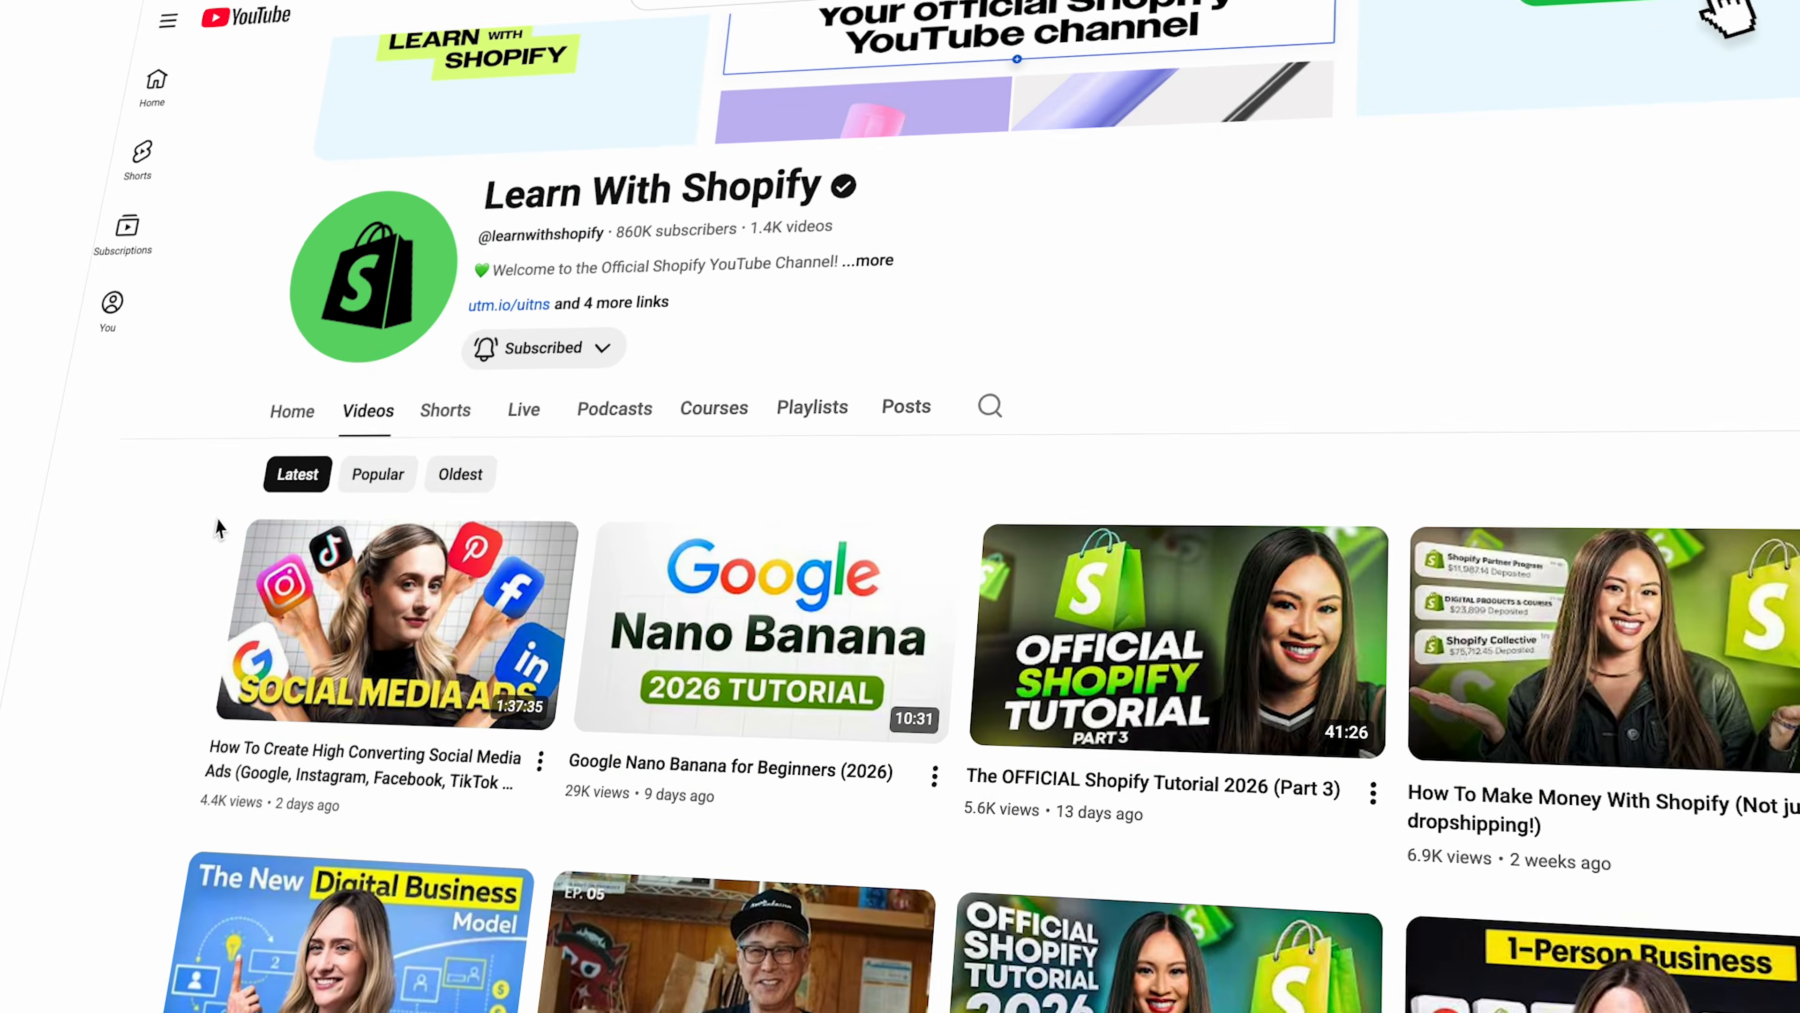
pyautogui.scroll(-8, 218, 528)
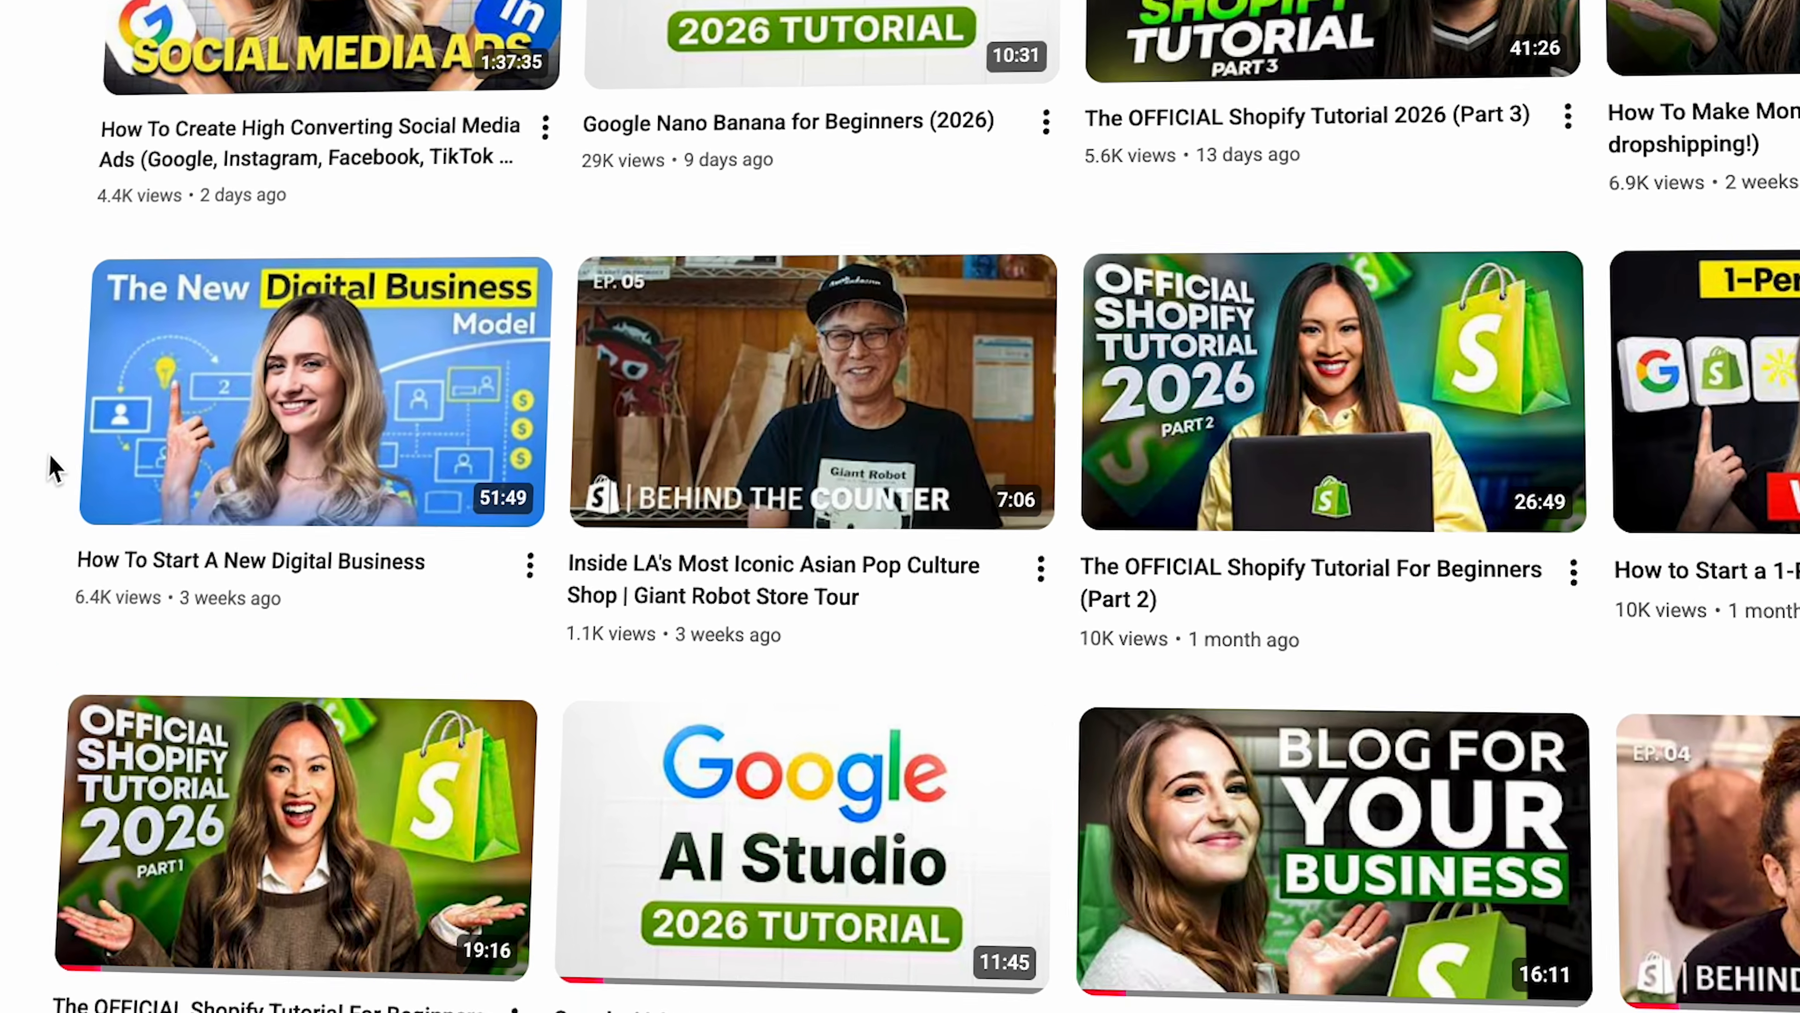